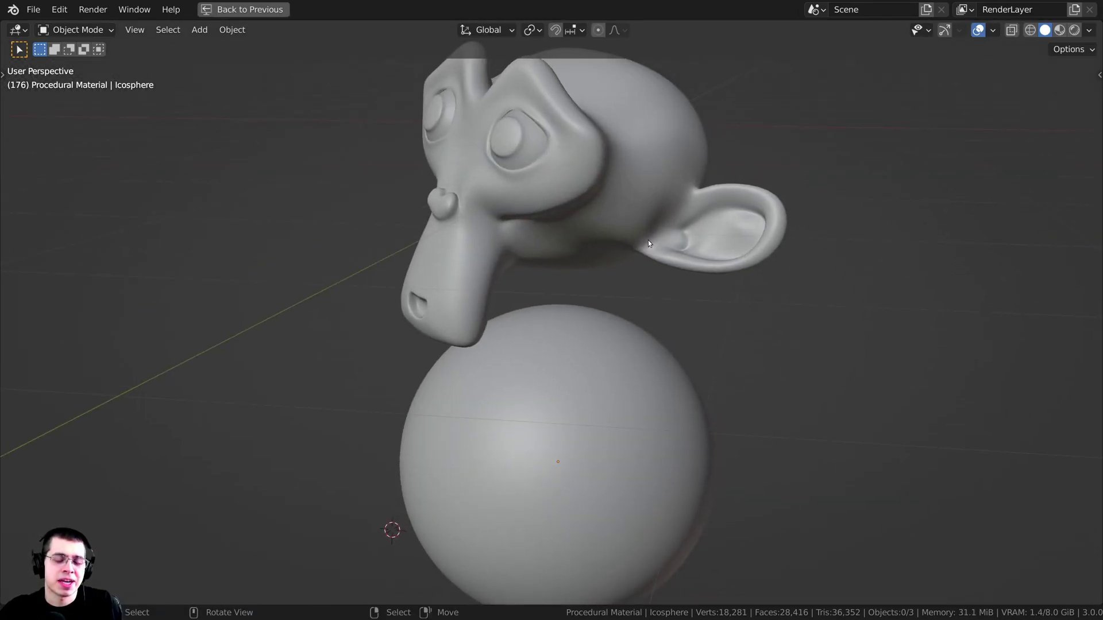
Step: Examine the Suzanne head, the sphere and the round lighting plane in the maximized scene view, and restore the full workspace layout
mouse_move(648, 240)
middle_down()
mouse_move(639, 261)
mouse_move(677, 239)
middle_up()
click(676, 239)
middle_drag(523, 139, 552, 257)
scroll(552, 257, up, 3)
scroll(555, 219, down, 1)
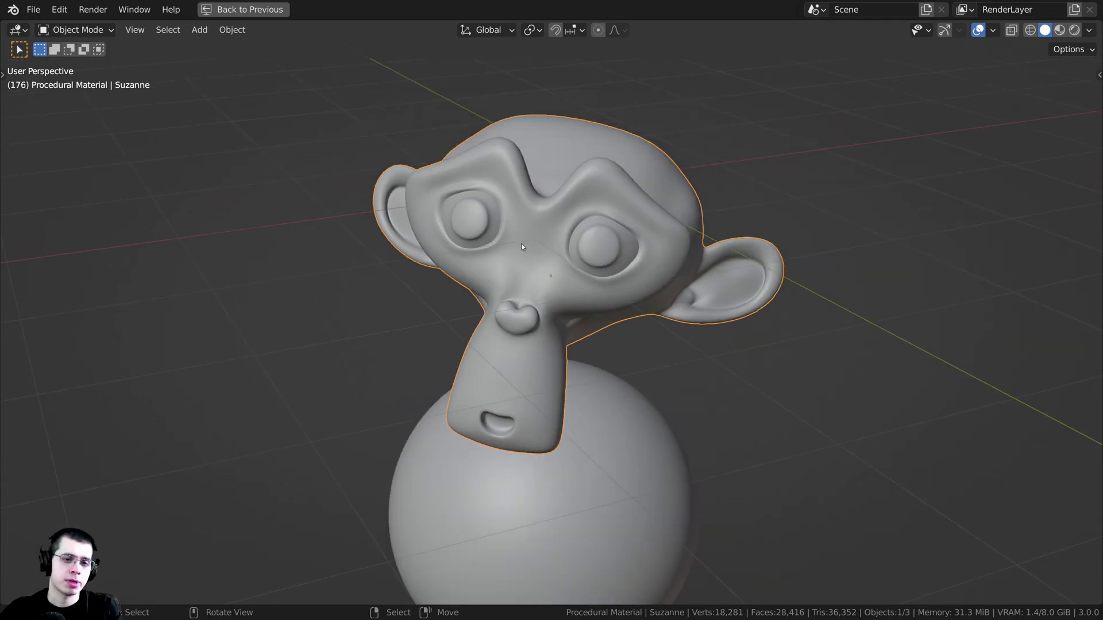
middle_drag(486, 247, 565, 74)
middle_drag(567, 202, 501, 275)
click(580, 445)
key(Tab)
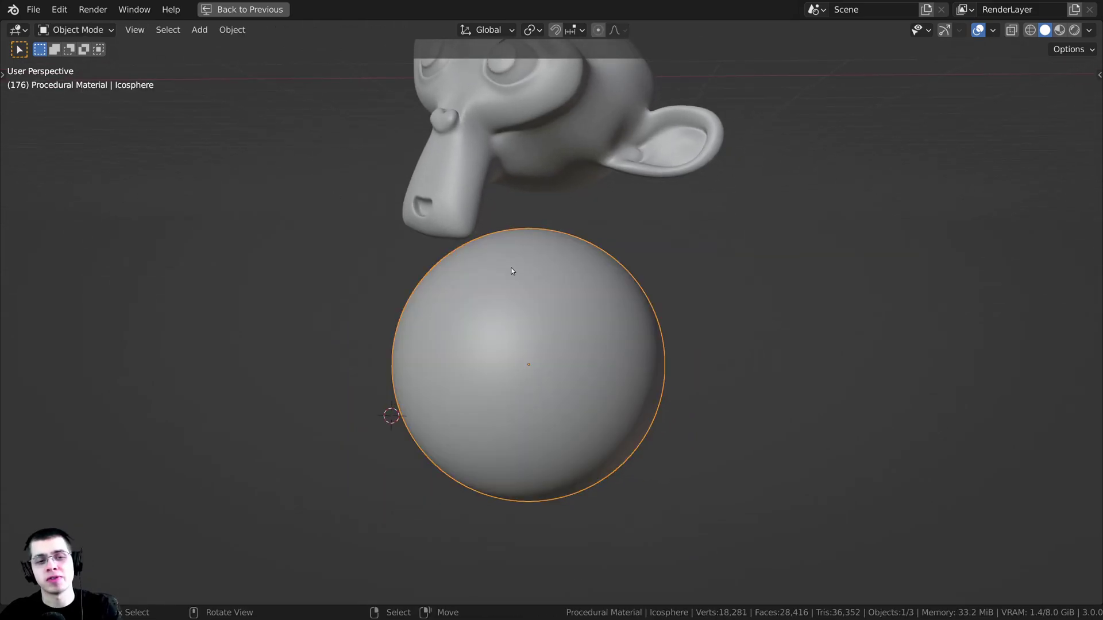
scroll(468, 436, down, 4)
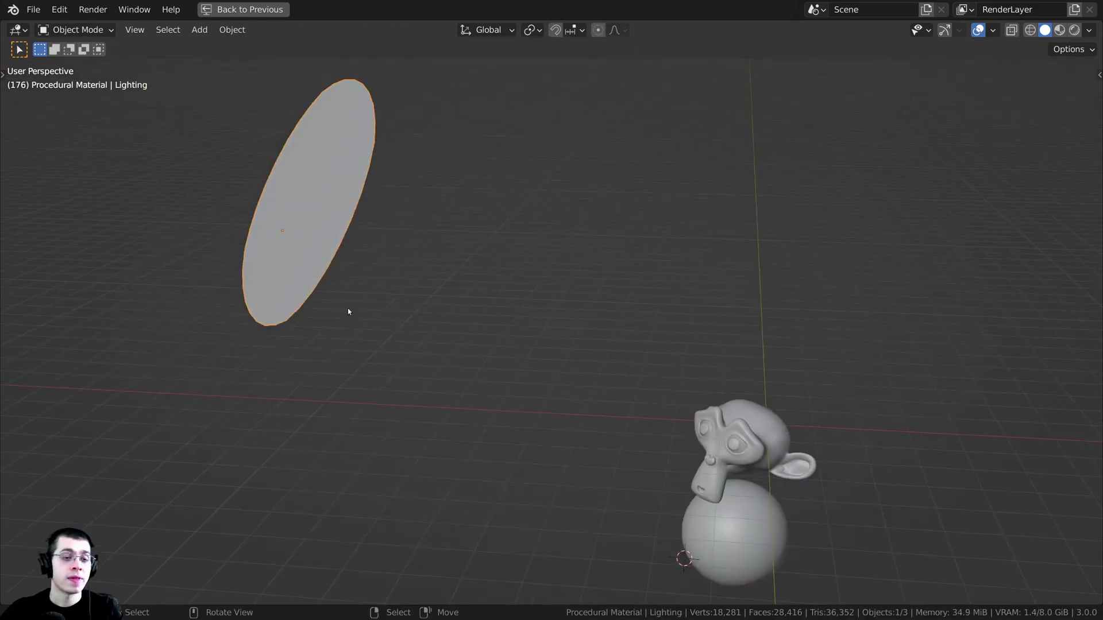
middle_drag(348, 312, 387, 328)
key(ctrl+space)
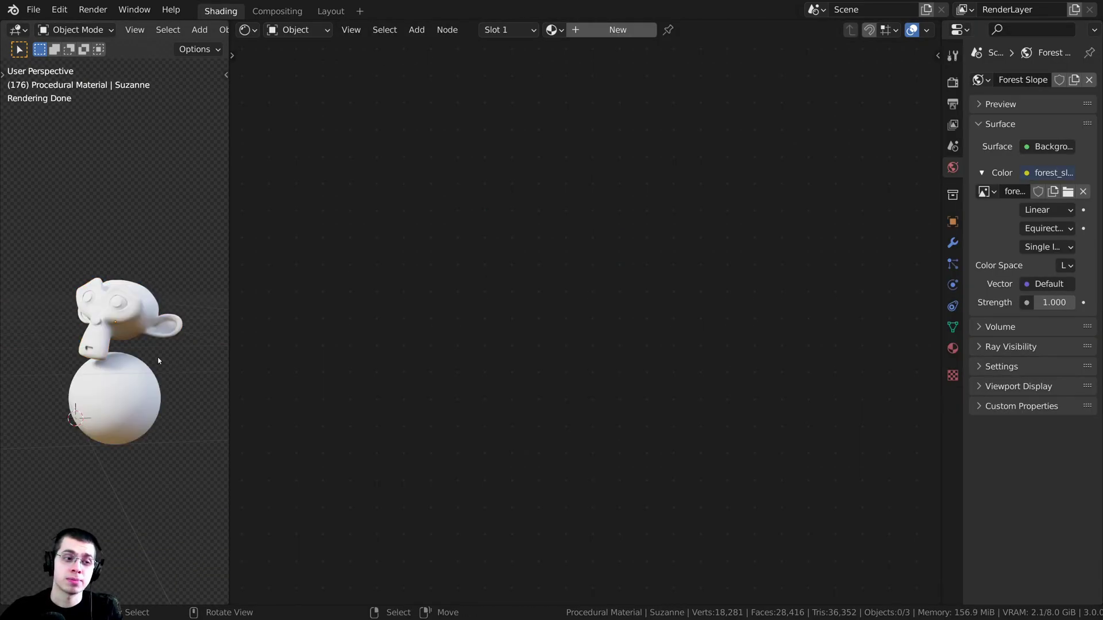
Step: Examine the world background settings, including the forest_slope_1k.hdr image and the Environment Texture option for its colour
scroll(82, 226, up, 4)
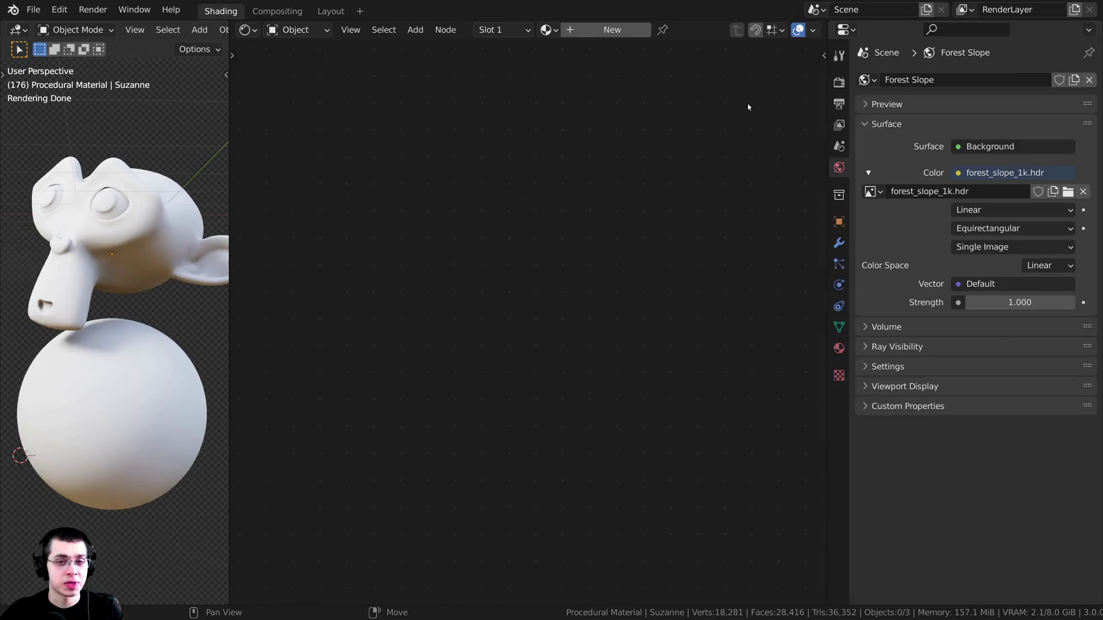
click(892, 191)
click(892, 192)
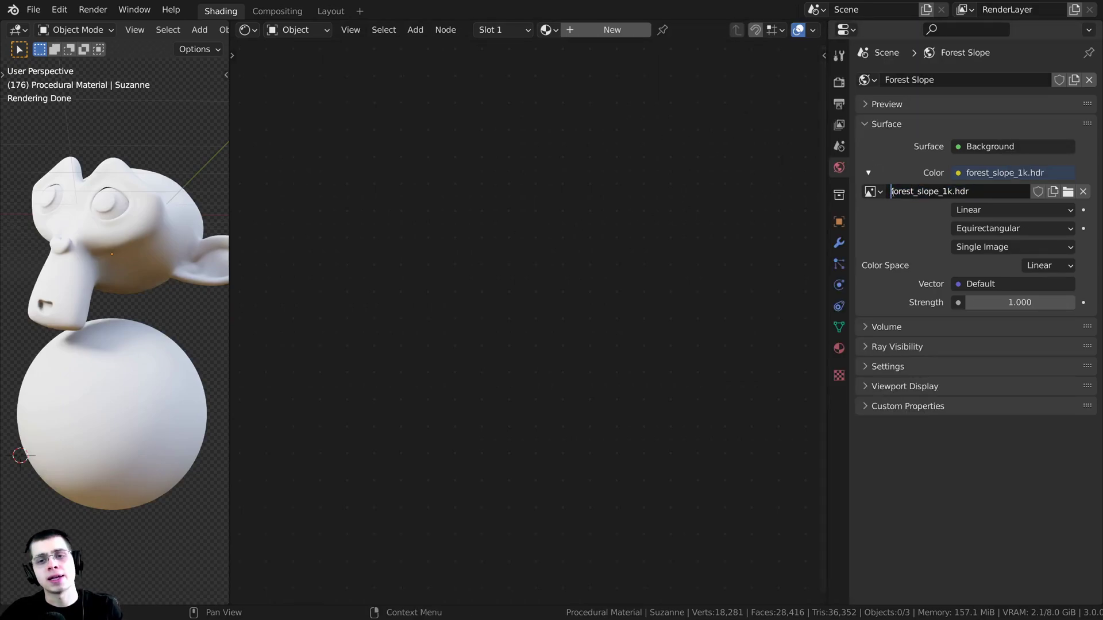
click(954, 191)
drag(955, 191, 867, 185)
click(965, 192)
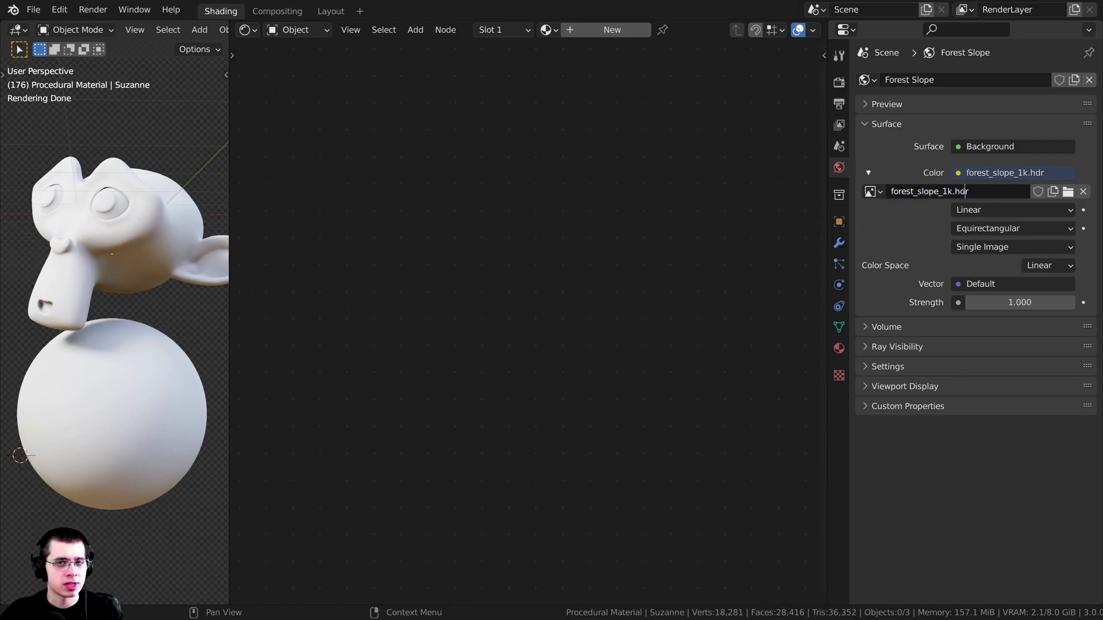
click(913, 213)
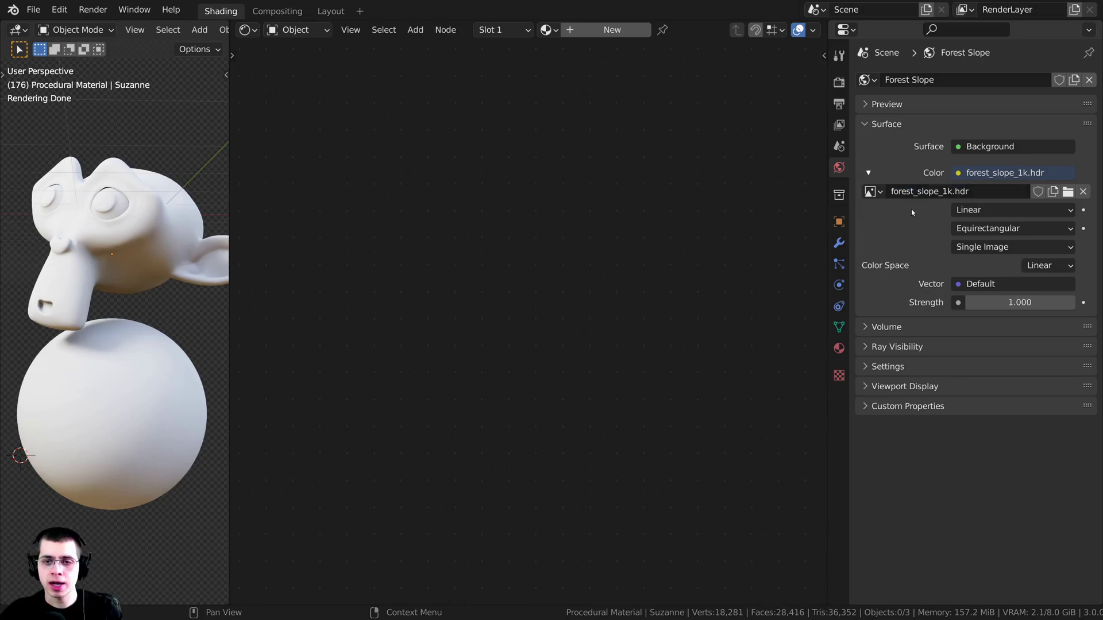
drag(828, 143, 869, 144)
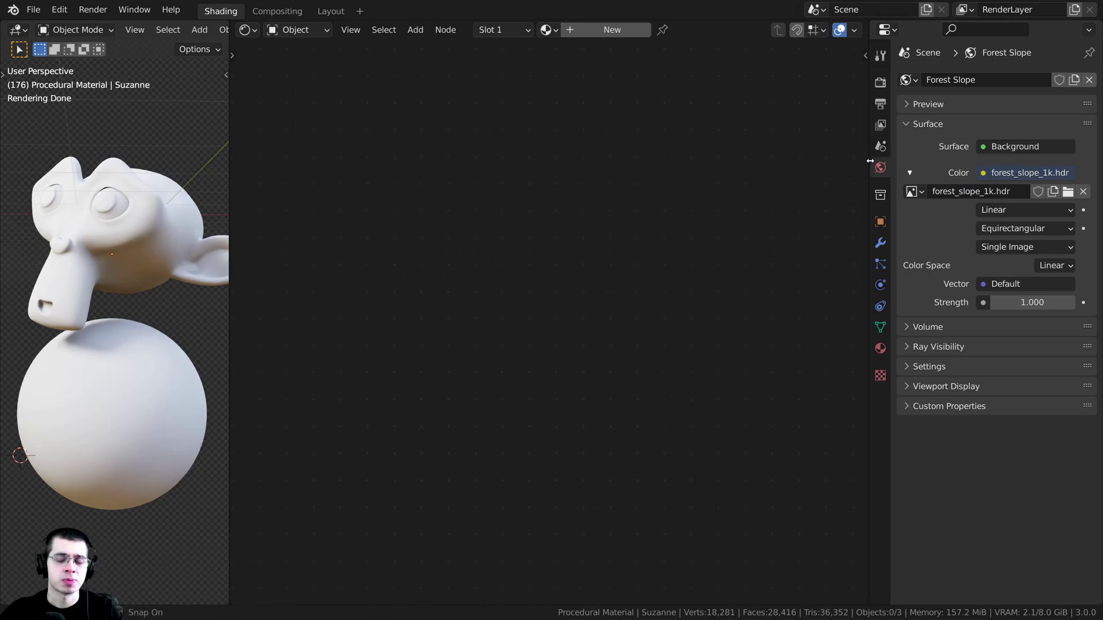
click(987, 174)
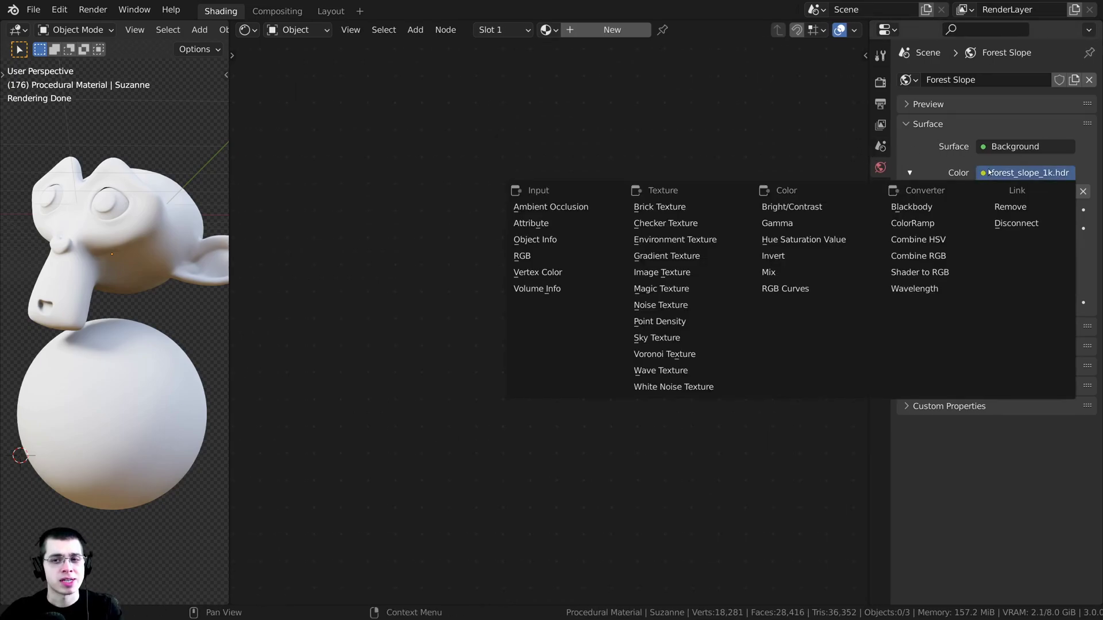
click(683, 241)
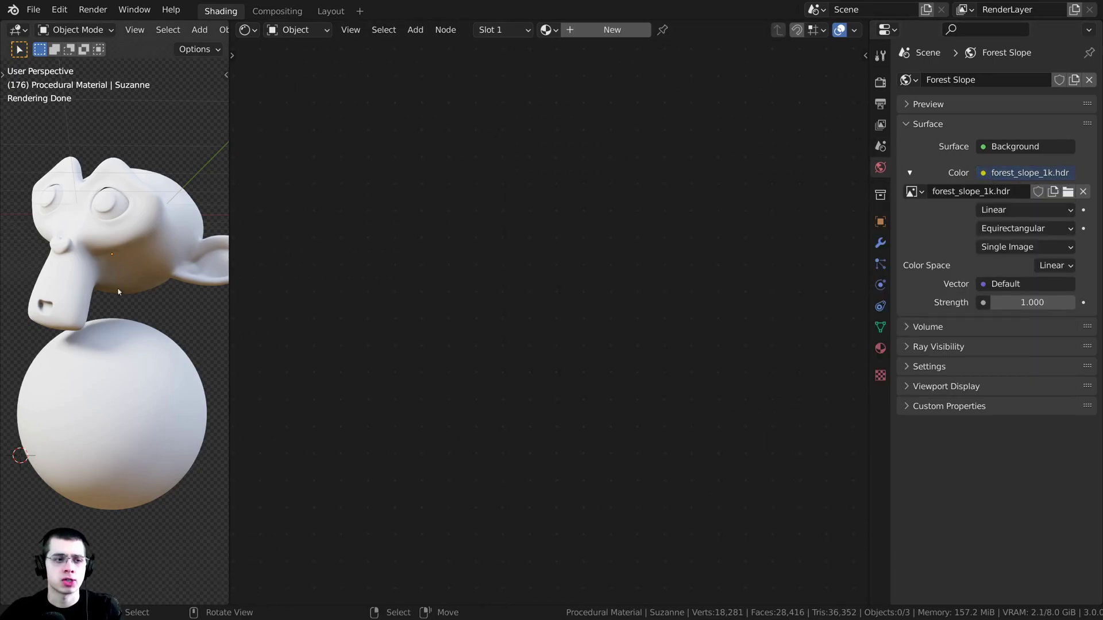
Step: Open the preferences to check that the Node Wrangler add-on is enabled
shift+middle_drag(160, 198, 108, 235)
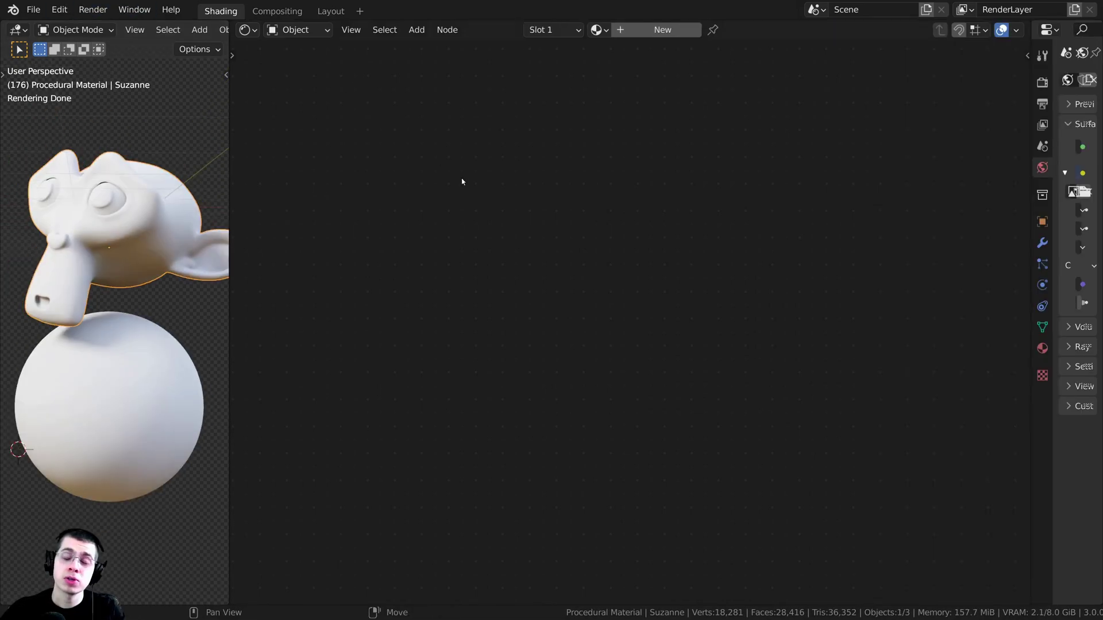
click(60, 9)
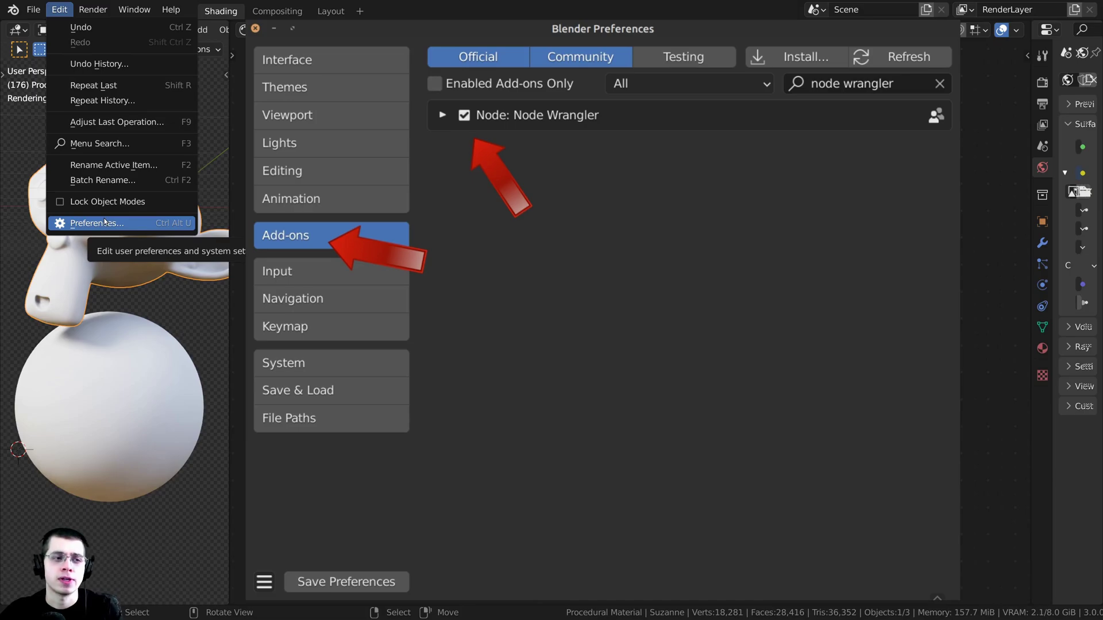
click(105, 223)
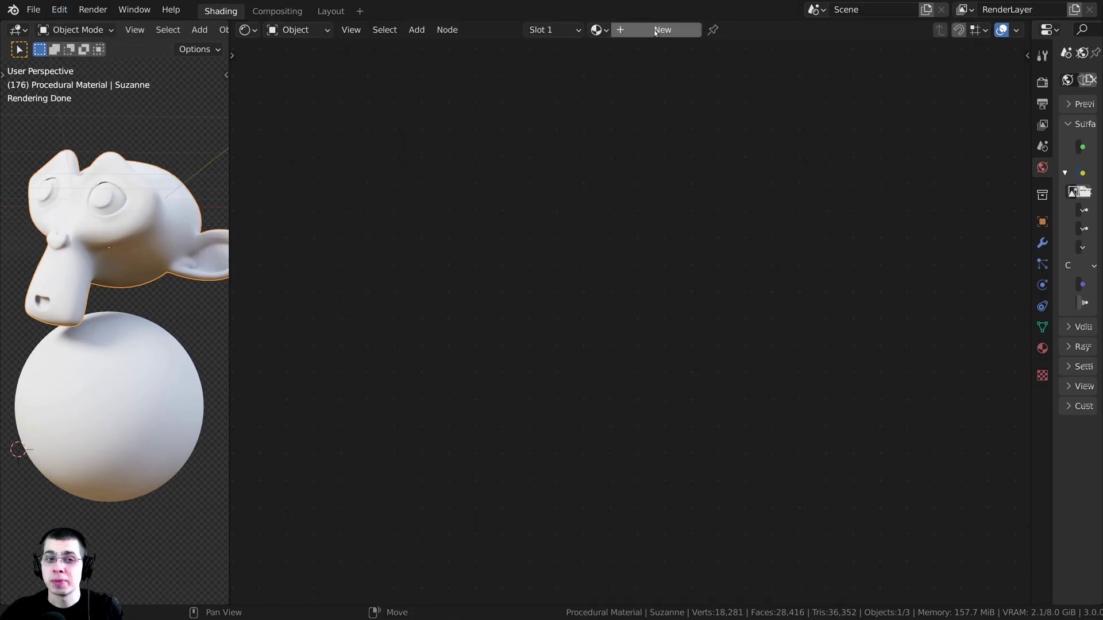
Step: Create a new material named Procedural Stone on the Suzanne head and assign it to the sphere as well
click(660, 30)
double_click(671, 30)
text(Proce)
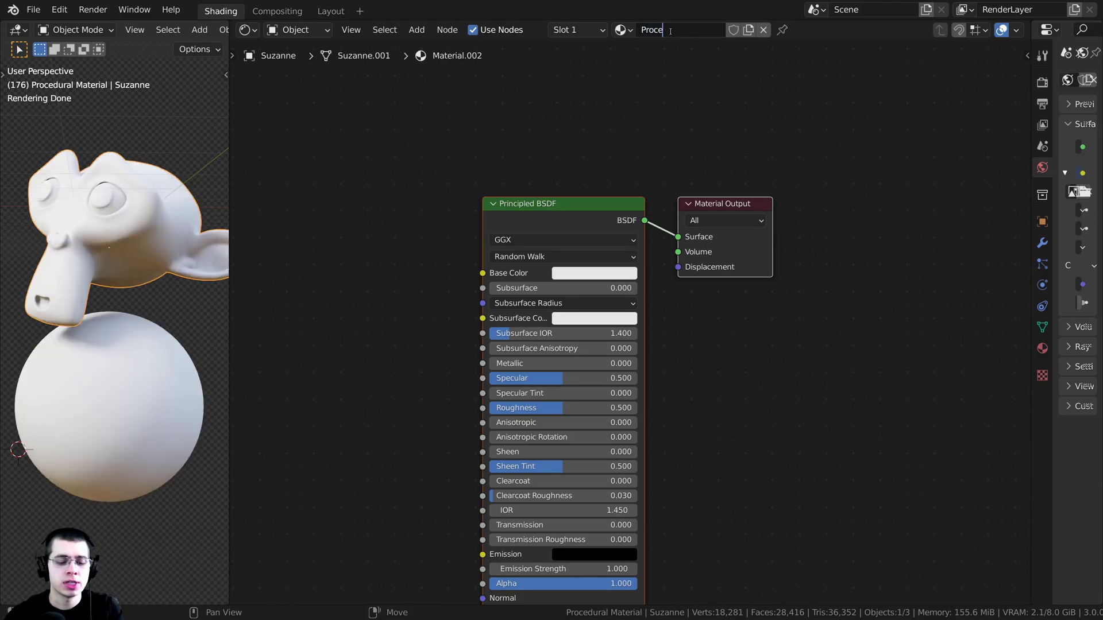
text(dural Stone)
key(Return)
drag(620, 30, 122, 375)
scroll(102, 267, up, 1)
Step: Add a Voronoi Texture node and place it in the empty space well before the Principled BSDF node
middle_drag(430, 323, 672, 257)
scroll(527, 270, down, 2)
scroll(671, 256, up, 2)
scroll(545, 275, down, 1)
middle_drag(529, 281, 566, 249)
key(shift+a)
click(524, 210)
text(vor)
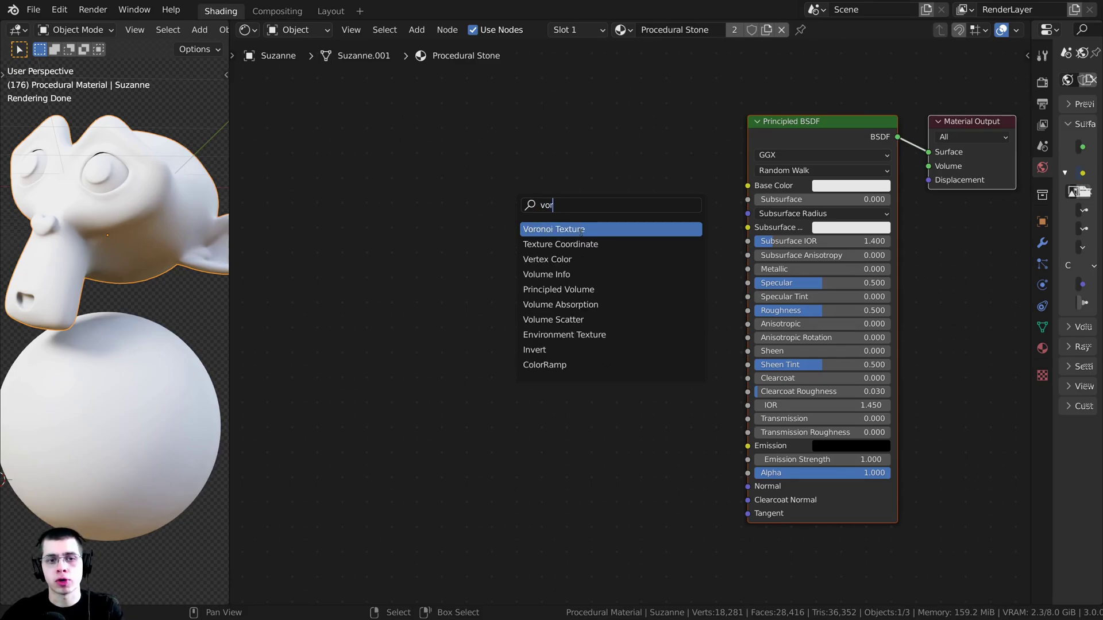
click(580, 227)
click(416, 187)
middle_drag(416, 187, 584, 242)
scroll(592, 238, down, 1)
drag(573, 245, 578, 247)
middle_drag(600, 258, 609, 263)
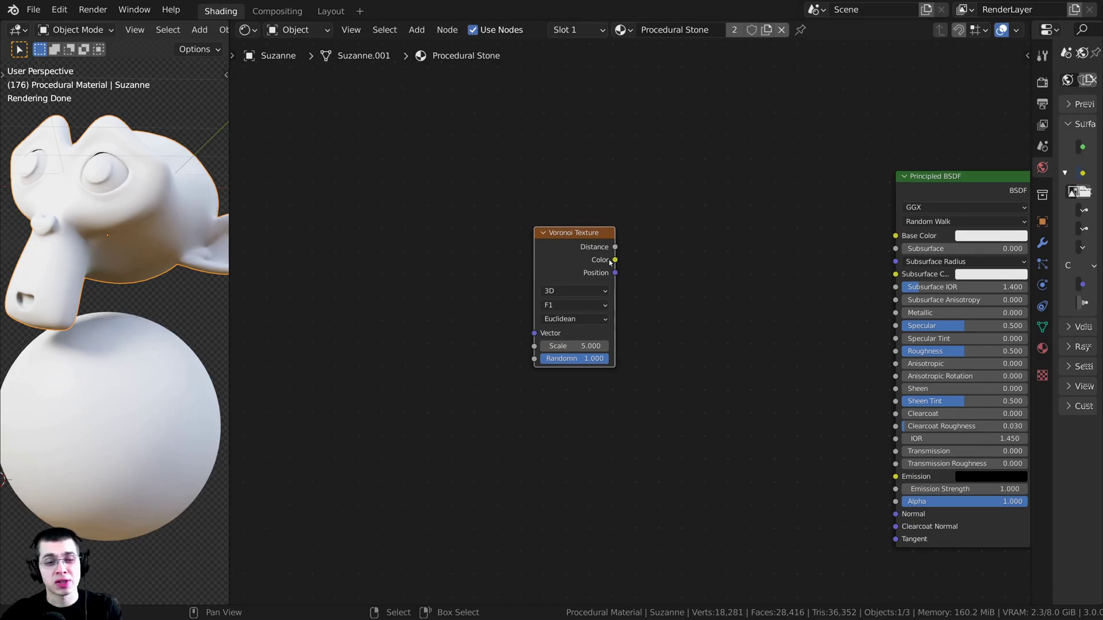
drag(569, 258, 581, 249)
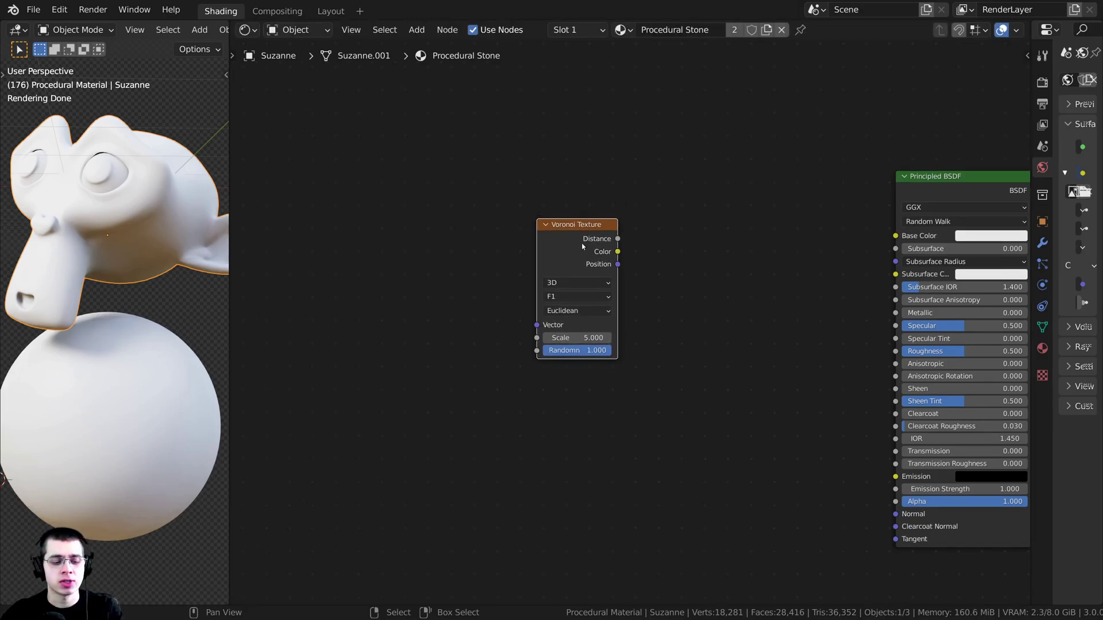
Step: Generate the texture mapping setup for the Voronoi Texture, delete the Mapping node, and rearrange the Texture Coordinate and Voronoi Texture nodes
key(ctrl+t)
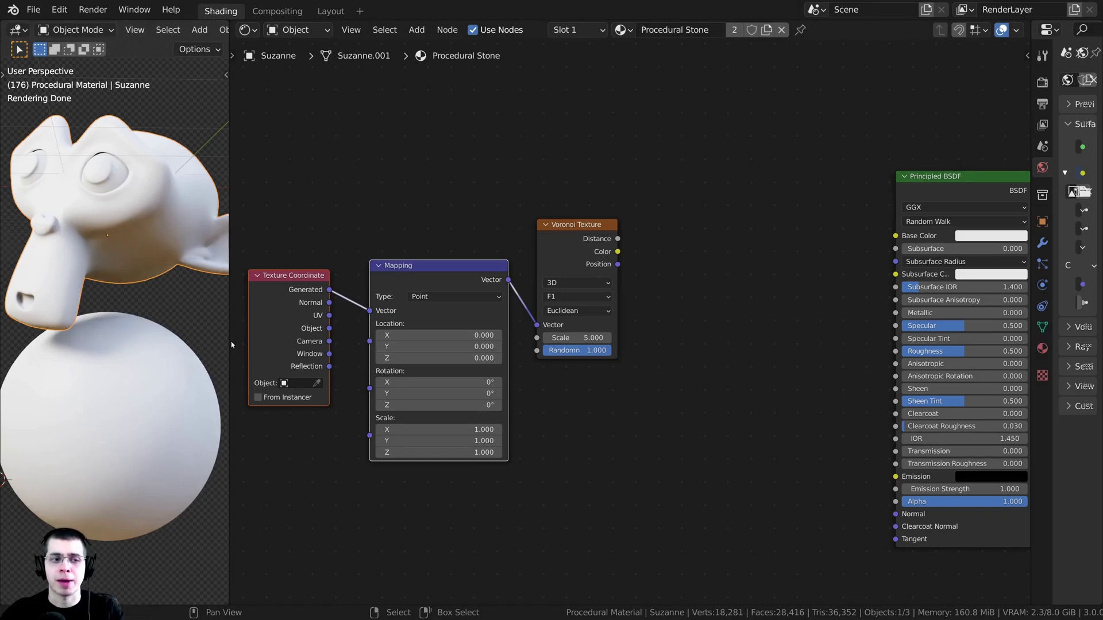
scroll(508, 213, up, 1)
mouse_move(517, 212)
mouse_down()
mouse_move(520, 177)
mouse_move(519, 192)
mouse_up()
scroll(316, 264, up, 1)
key(x)
drag(316, 265, 367, 191)
middle_drag(712, 199, 708, 214)
drag(726, 215, 680, 202)
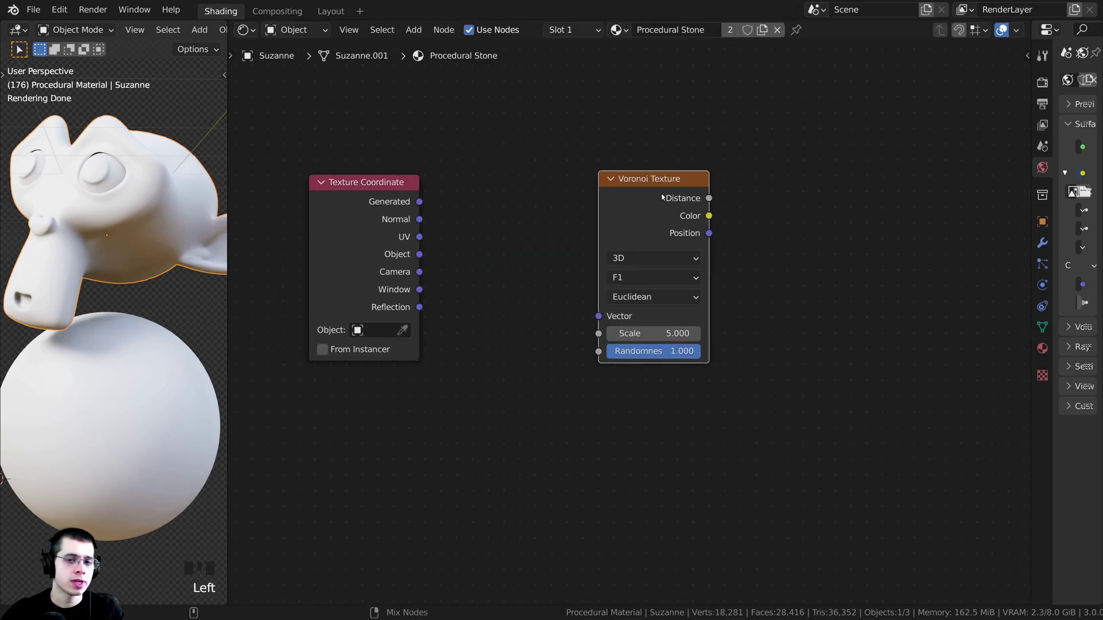
Step: Preview the Voronoi Texture on the models and connect the Texture Coordinate's Object output to the Voronoi Vector input
ctrl+shift+click(665, 199)
middle_drag(391, 312, 400, 321)
drag(389, 284, 488, 247)
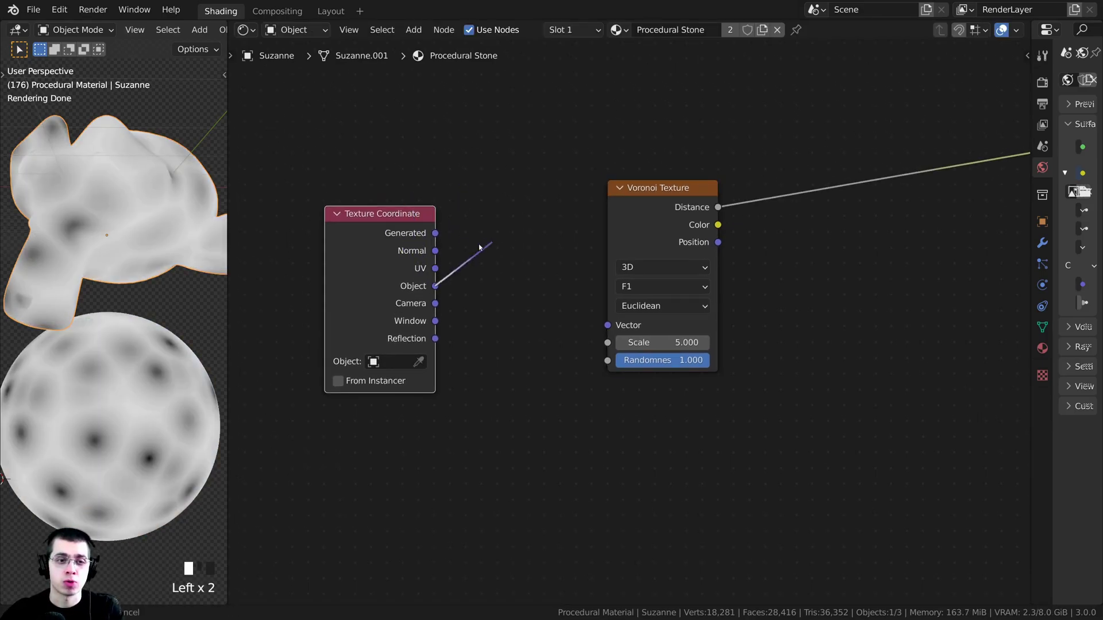
drag(401, 219, 610, 327)
drag(389, 288, 473, 284)
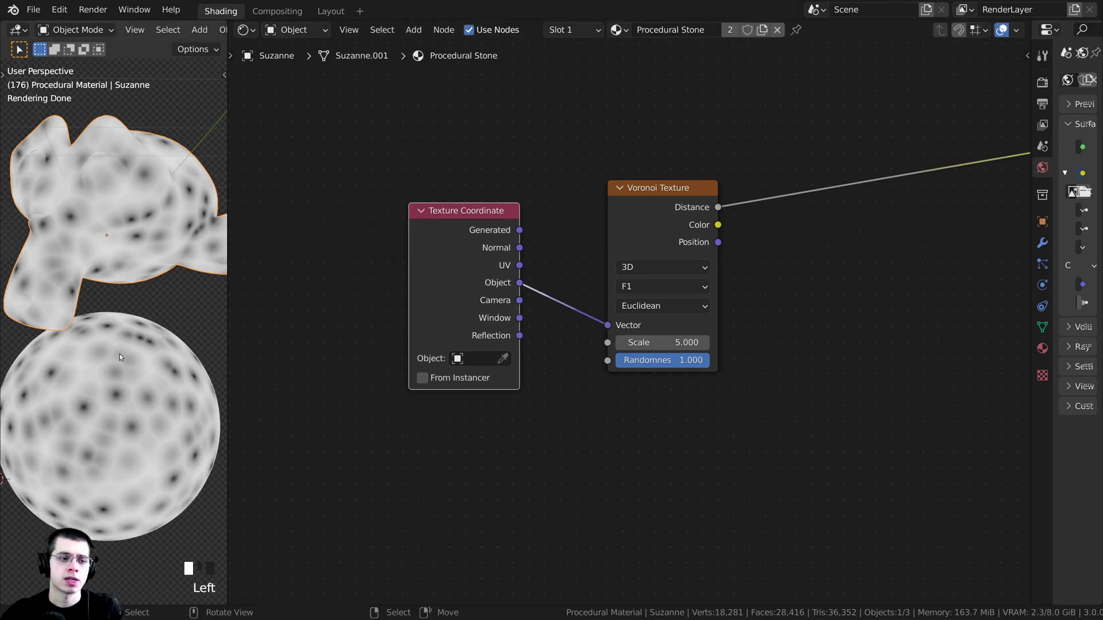
drag(632, 256, 620, 261)
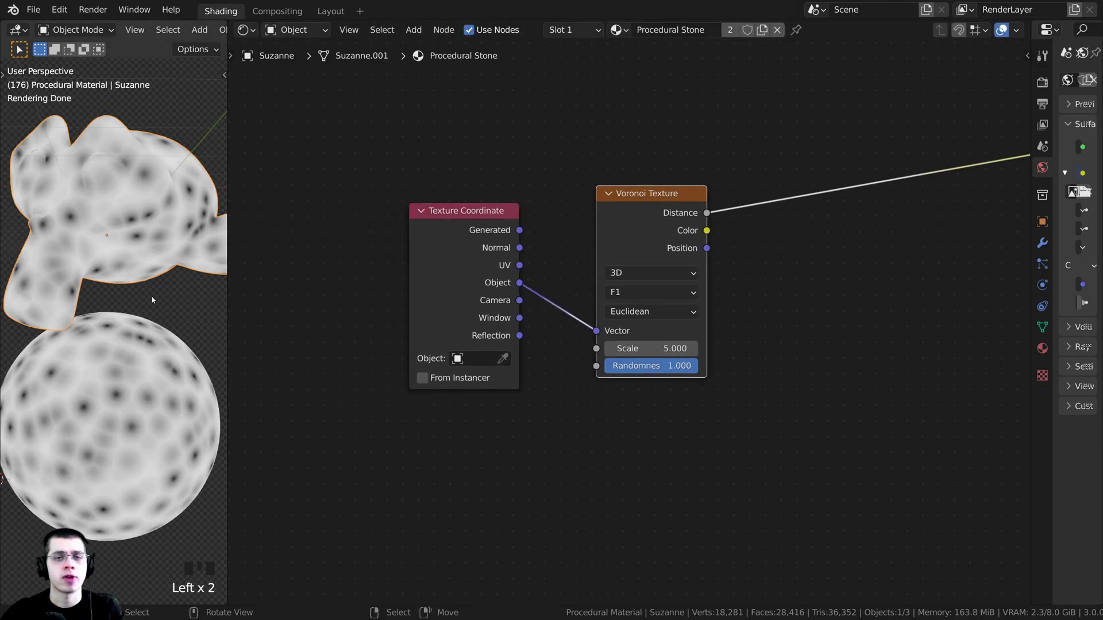
Step: Examine the Voronoi pattern on the Suzanne head and the sphere with object coordinates
middle_drag(648, 332, 620, 334)
scroll(619, 334, up, 1)
drag(621, 333, 615, 337)
scroll(629, 315, up, 1)
mouse_move(92, 359)
middle_down()
mouse_move(133, 352)
mouse_move(100, 347)
middle_up()
middle_drag(250, 300, 271, 305)
scroll(271, 305, down, 1)
shift+middle_drag(188, 307, 190, 308)
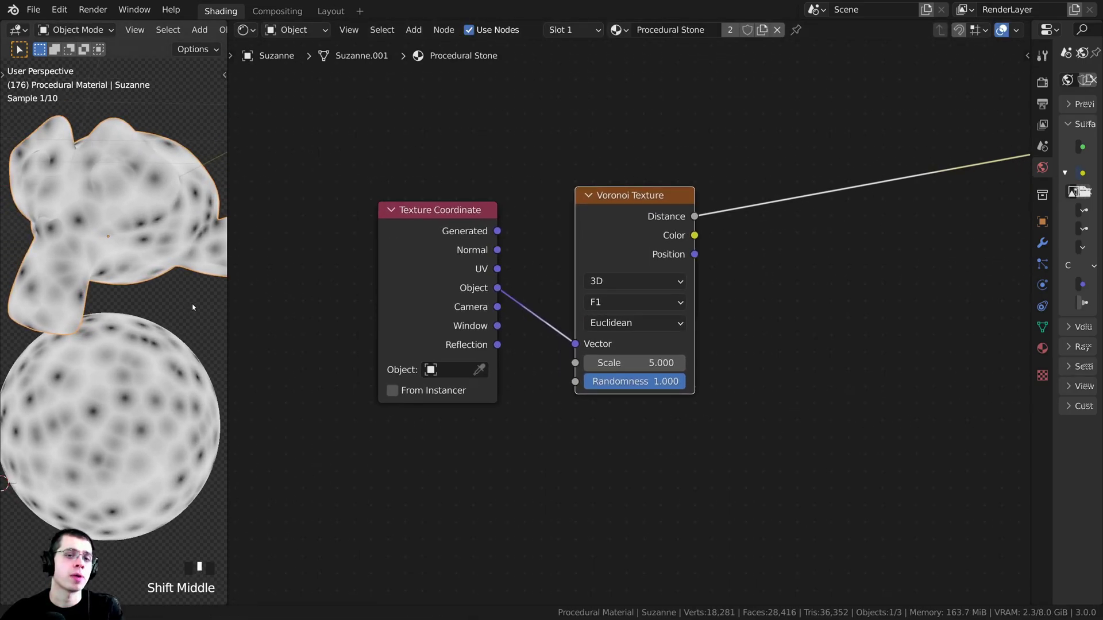
Step: Insert a Noise Texture node between the Texture Coordinate and Voronoi Texture nodes, feeding its Color output into the Voronoi Vector input
drag(651, 220, 753, 234)
middle_drag(603, 185, 592, 167)
key(shift+a)
text(noi)
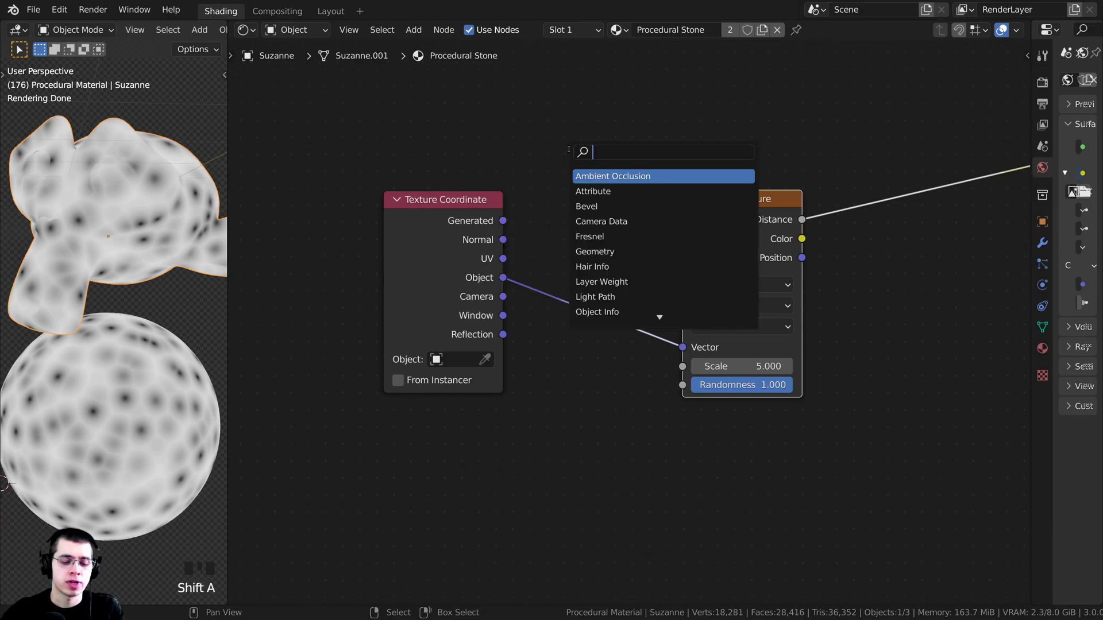
click(584, 191)
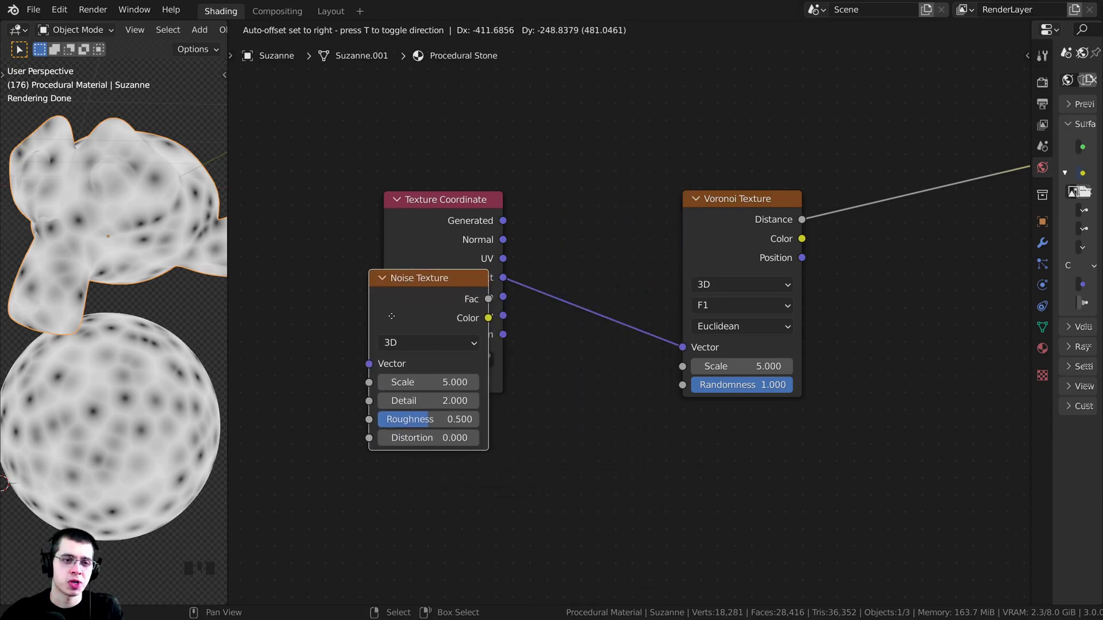
click(477, 286)
drag(603, 295, 583, 248)
click(582, 248)
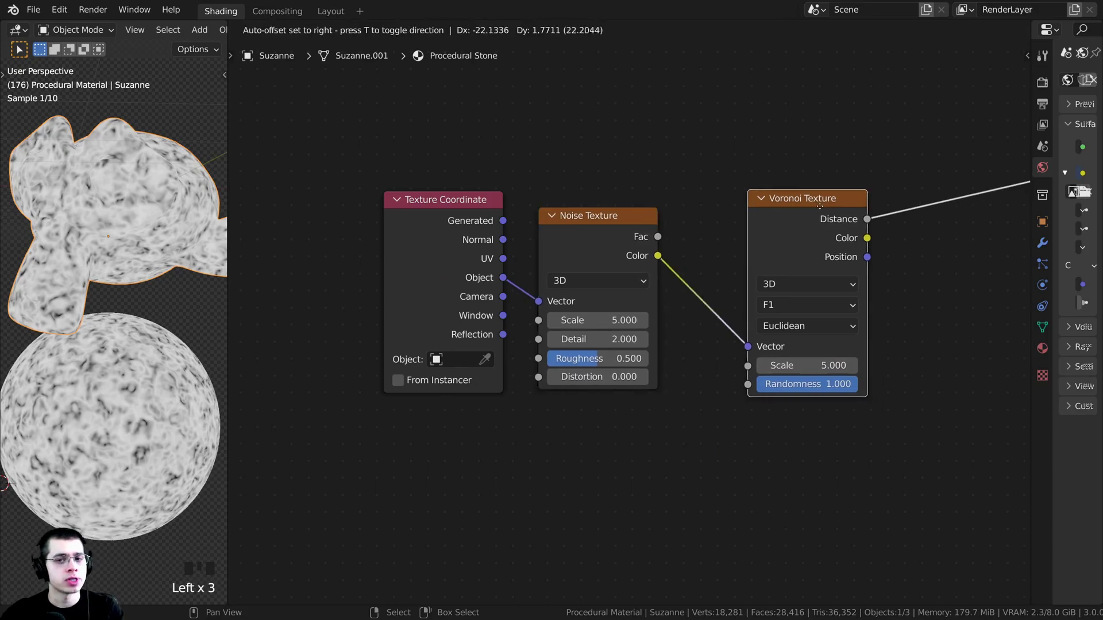
click(753, 205)
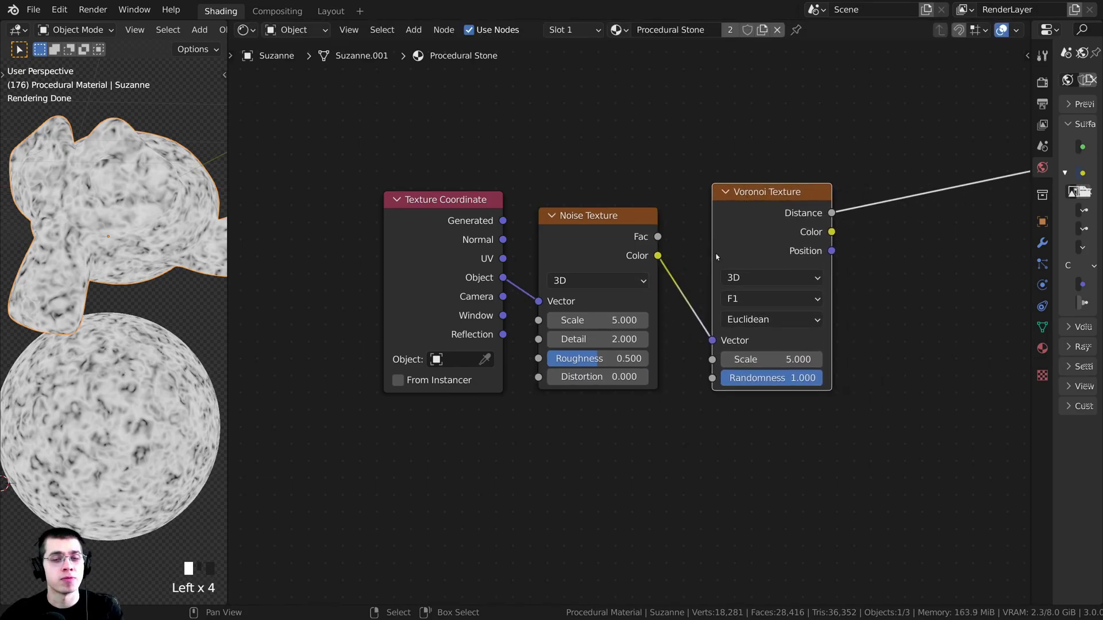
Step: Set the Noise Texture's Detail to 15 and Roughness to 0.55, checking the finer pattern on the sphere
scroll(656, 286, up, 3)
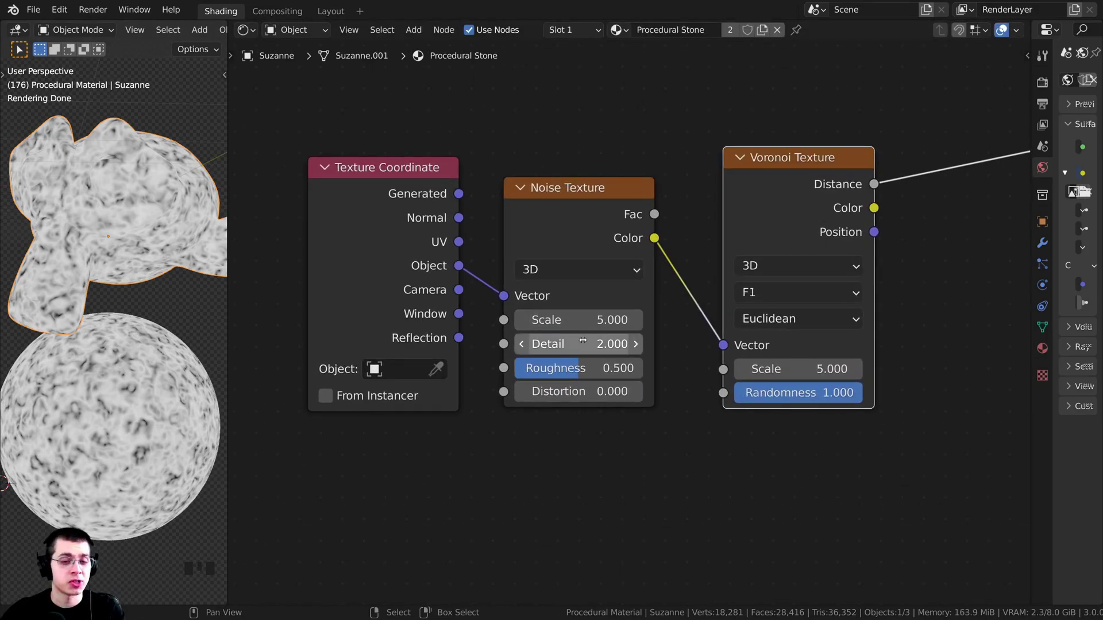
drag(570, 339, 638, 338)
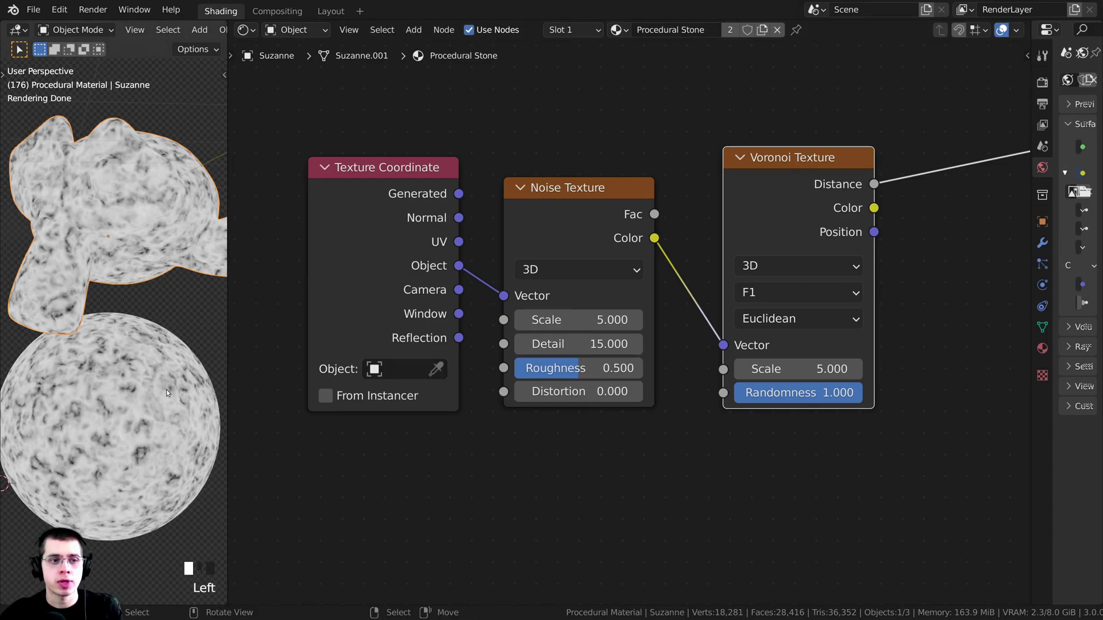
scroll(166, 390, up, 5)
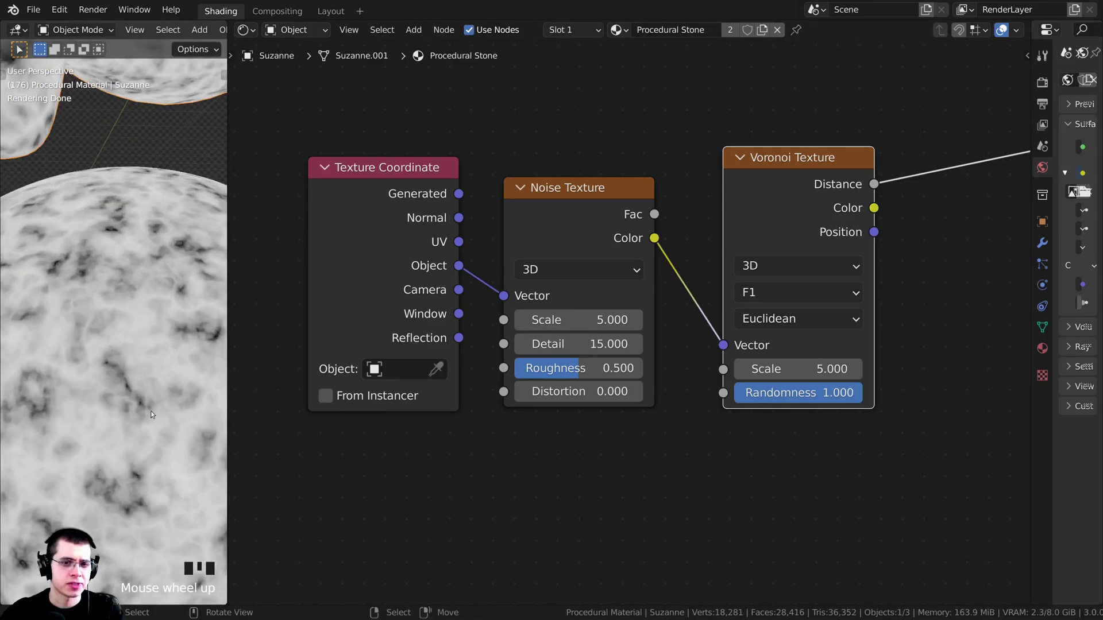
click(570, 367)
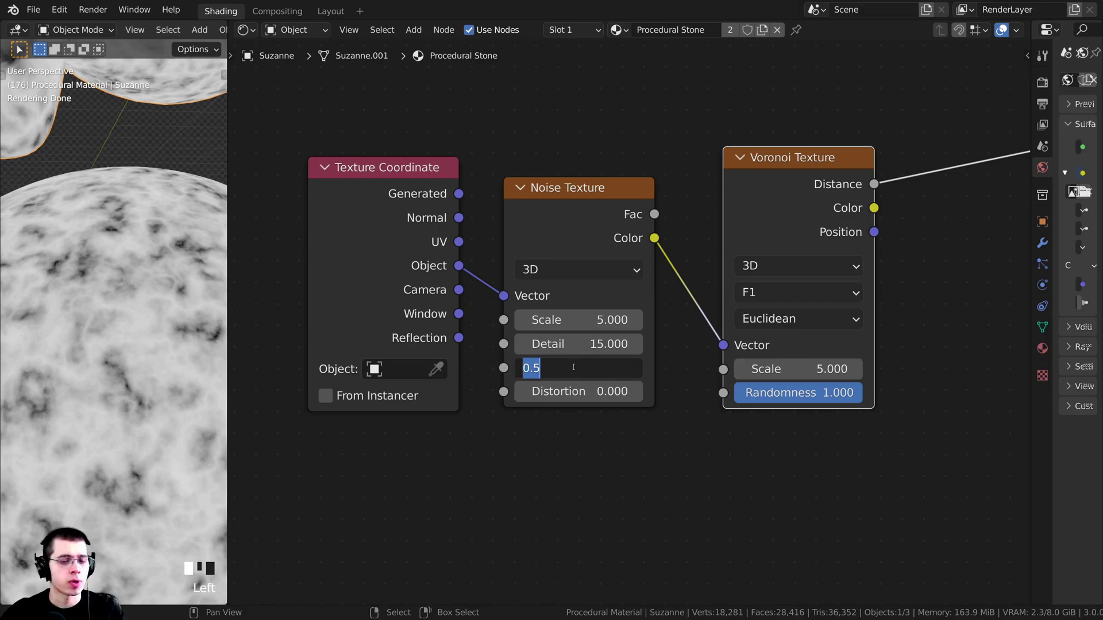
text(5)
key(Return)
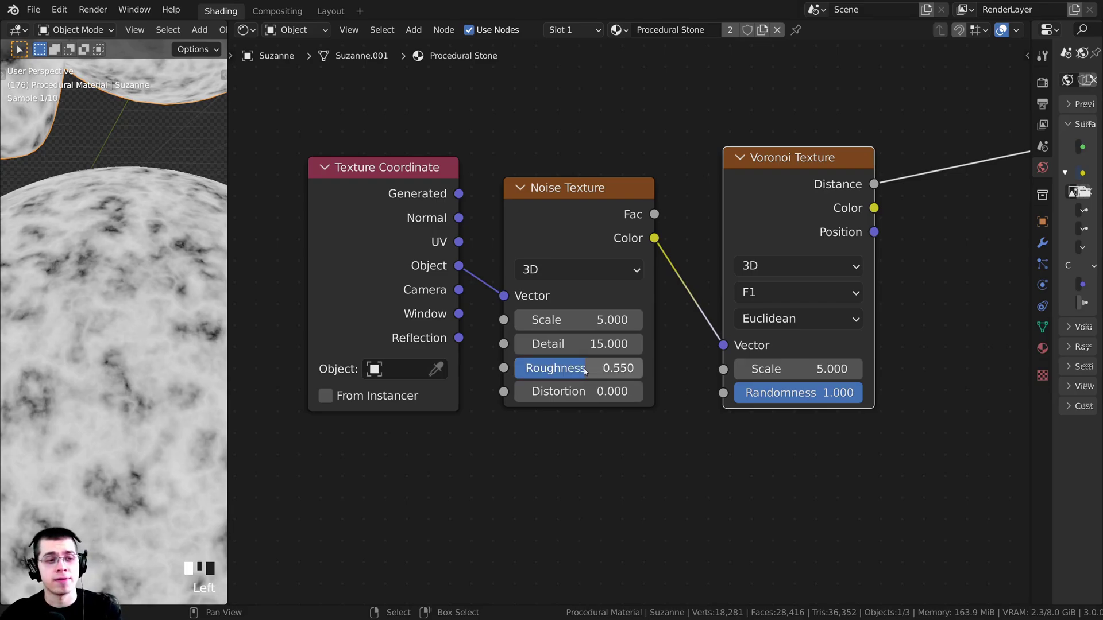
scroll(151, 261, down, 5)
scroll(603, 284, down, 9)
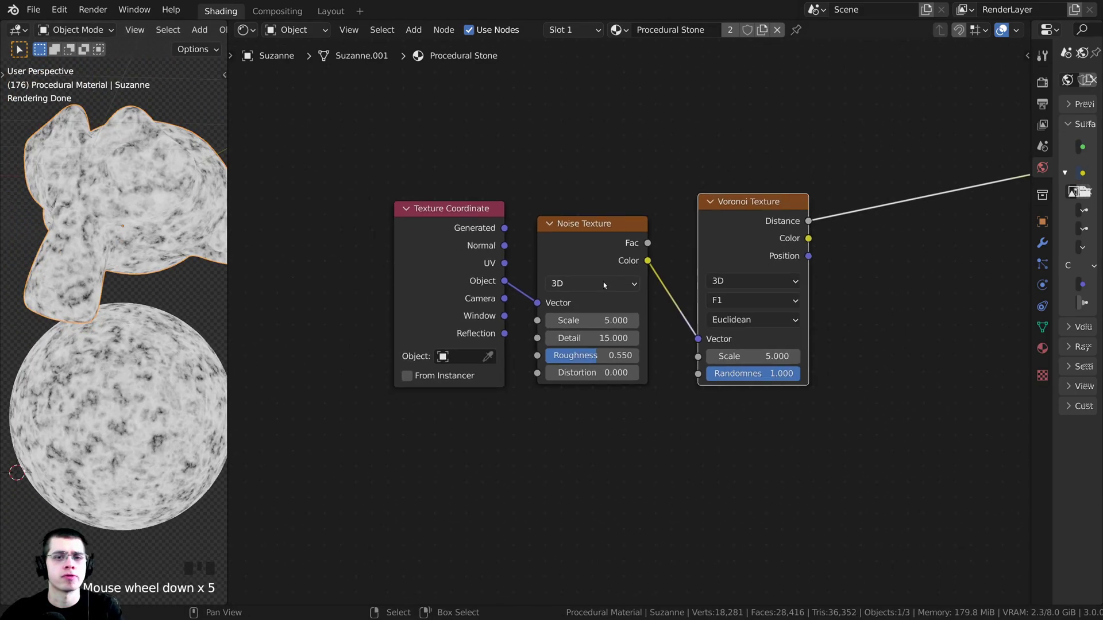
Step: Connect the Voronoi Texture's Distance output to the Principled BSDF's Base Color and reposition the Principled BSDF node
middle_drag(741, 242, 560, 261)
scroll(560, 261, up, 3)
drag(559, 259, 840, 248)
middle_drag(896, 191, 706, 228)
drag(706, 228, 713, 229)
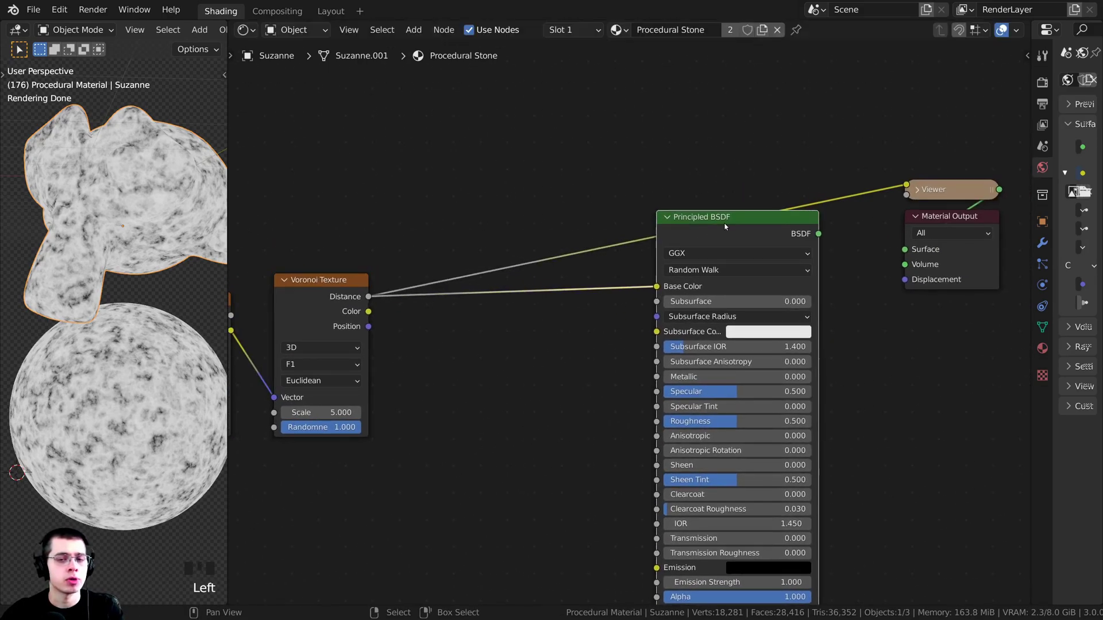
Step: Preview the Principled BSDF shader on the models and move its node farther from the Voronoi Texture to make room
ctrl+shift+click(728, 225)
middle_drag(118, 351, 95, 367)
drag(659, 247, 703, 247)
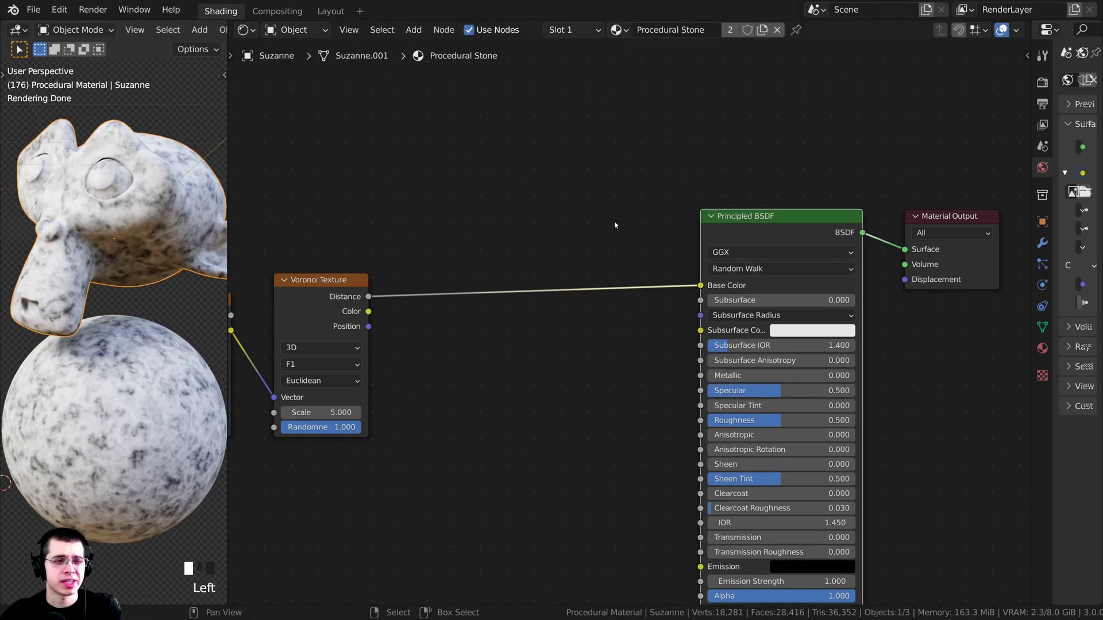
middle_drag(452, 191, 481, 189)
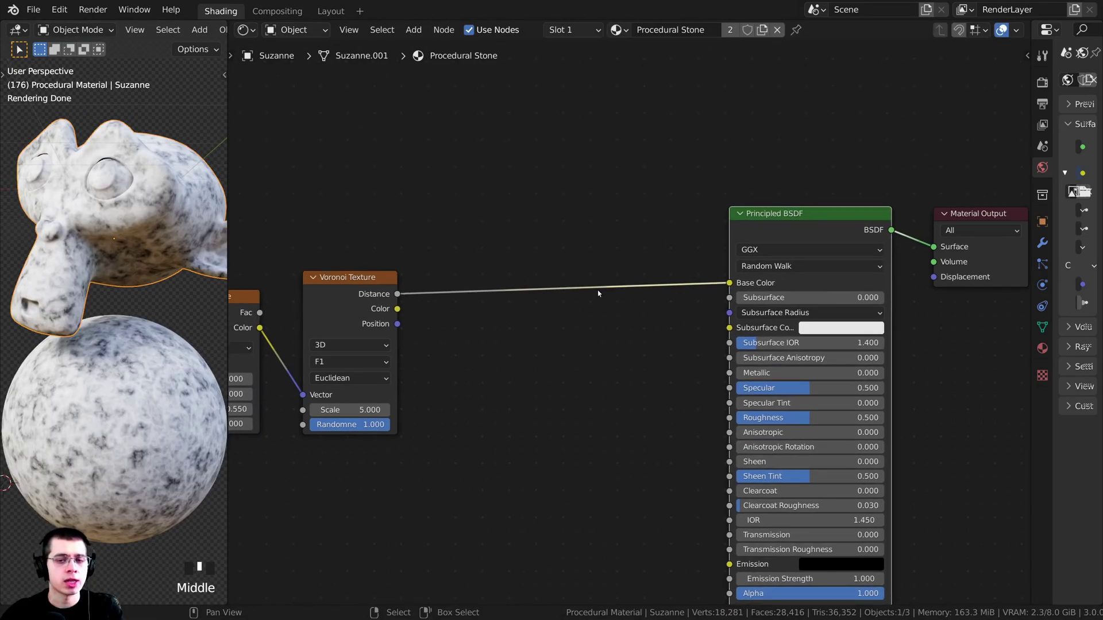
Step: Insert a ColorRamp node on the link between the Voronoi Texture's Distance output and the Principled BSDF's Base Color
key(shift+a)
click(509, 179)
text(col)
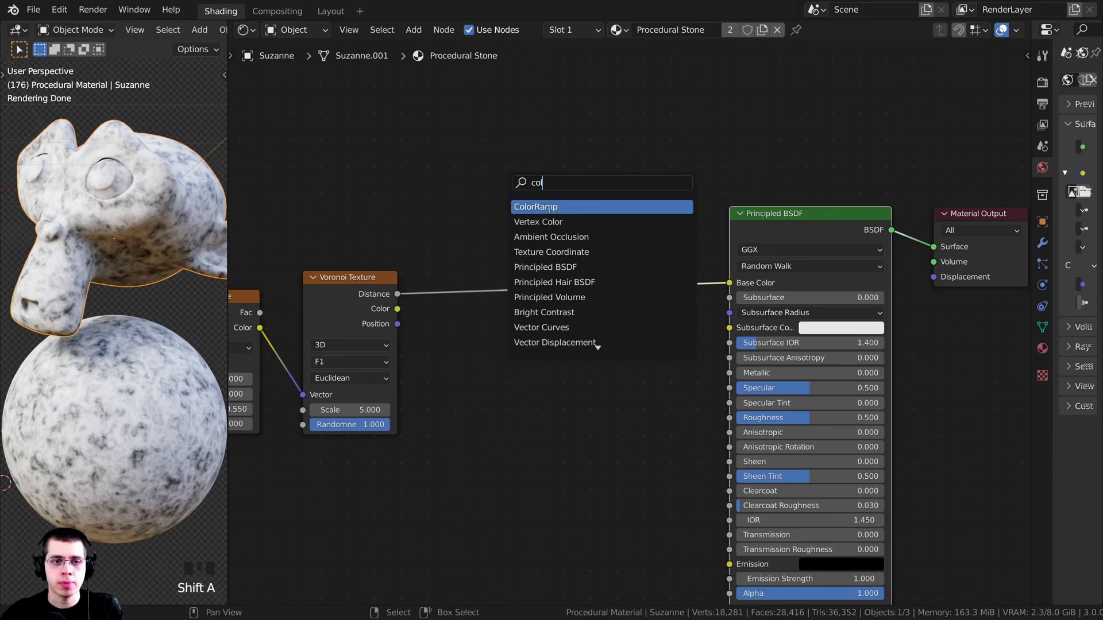
click(548, 209)
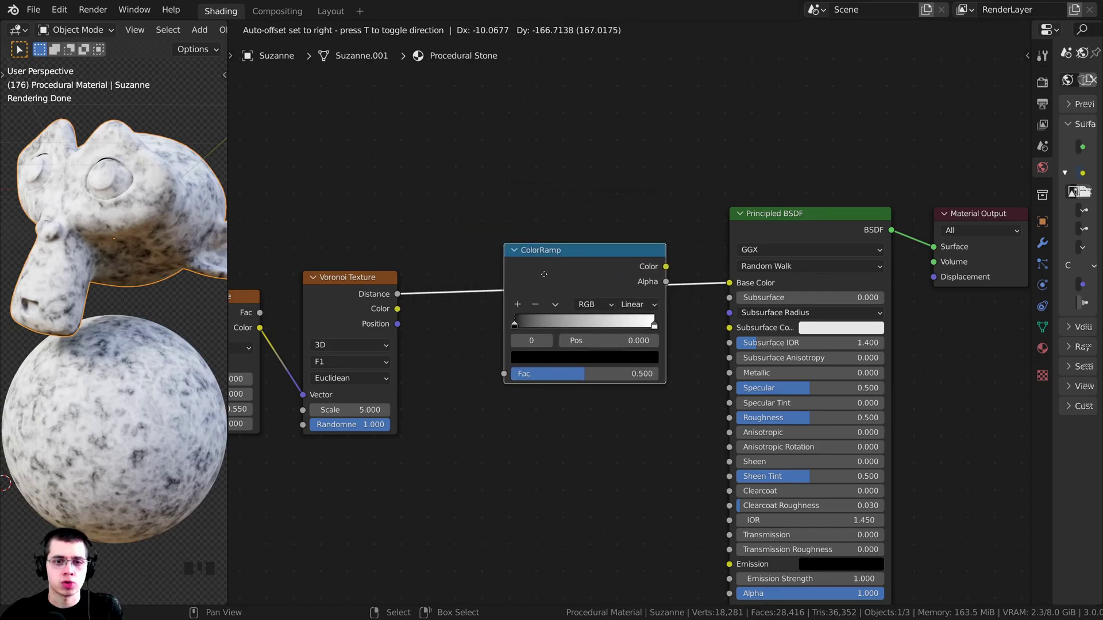
click(557, 264)
Step: Select the ColorRamp's white stop and darken its color to a dark gray with a value of about 0.04
scroll(473, 248, up, 2)
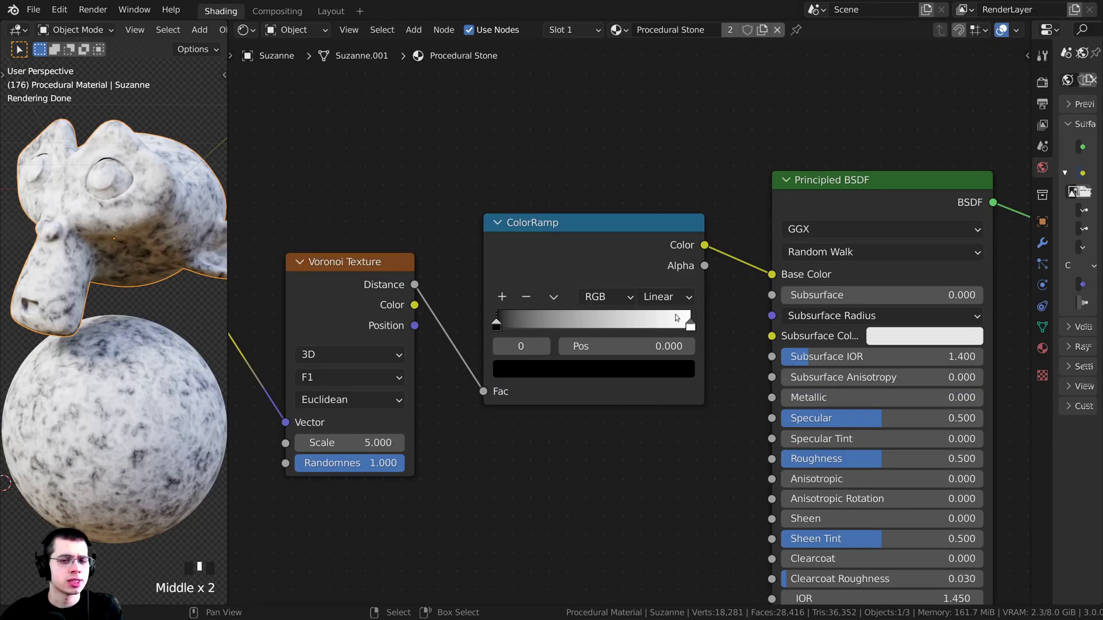
click(597, 241)
scroll(543, 327, up, 2)
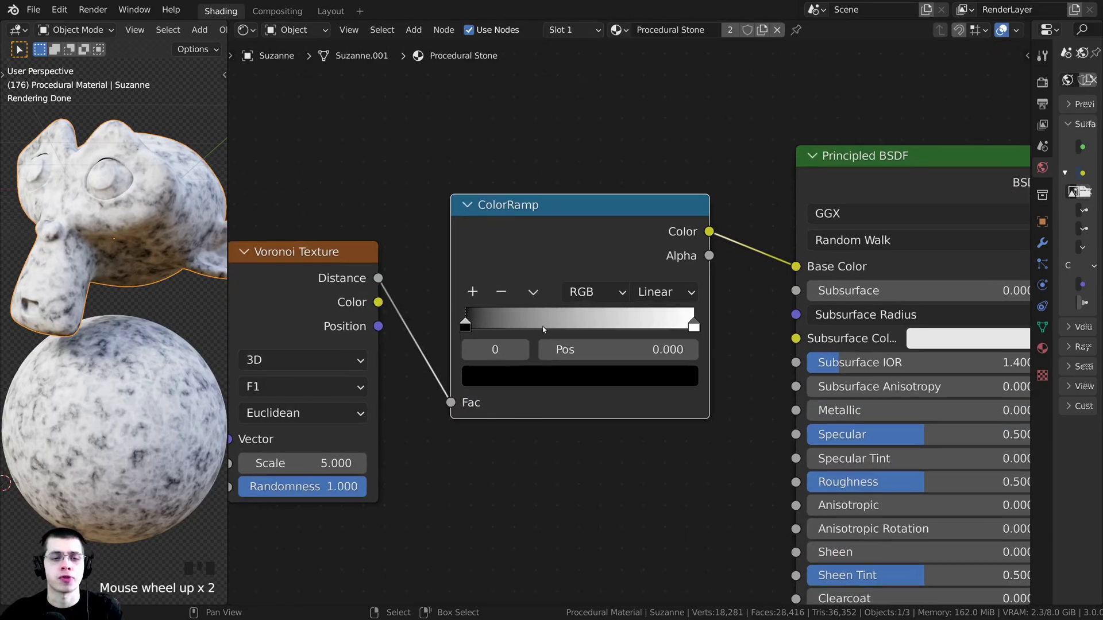
middle_drag(543, 326, 537, 325)
click(649, 317)
scroll(649, 317, down, 2)
click(622, 395)
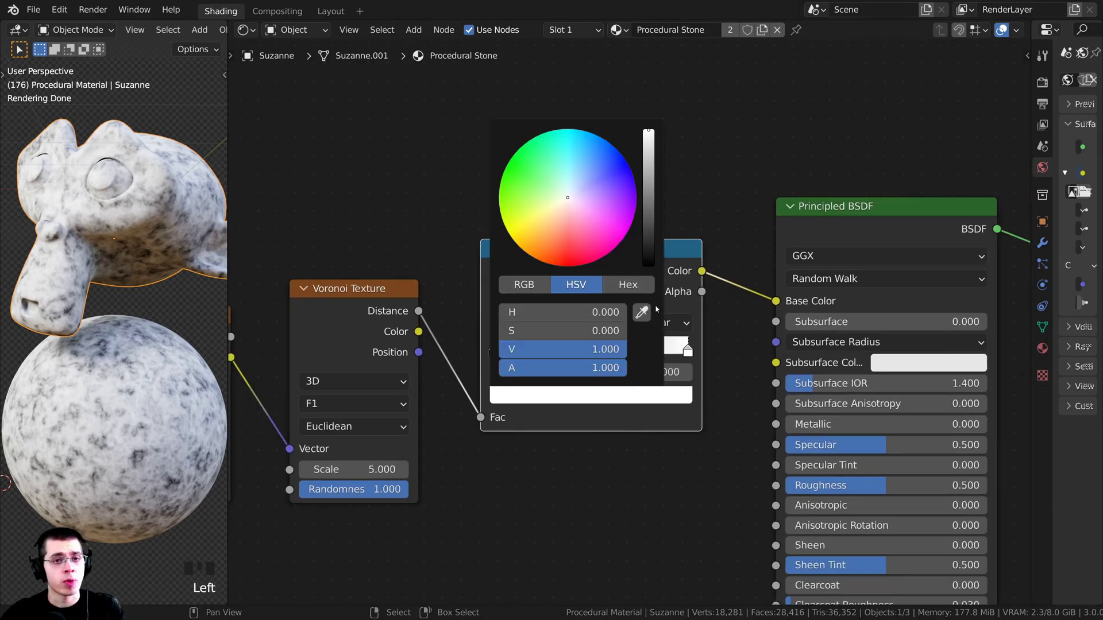
drag(641, 134, 647, 235)
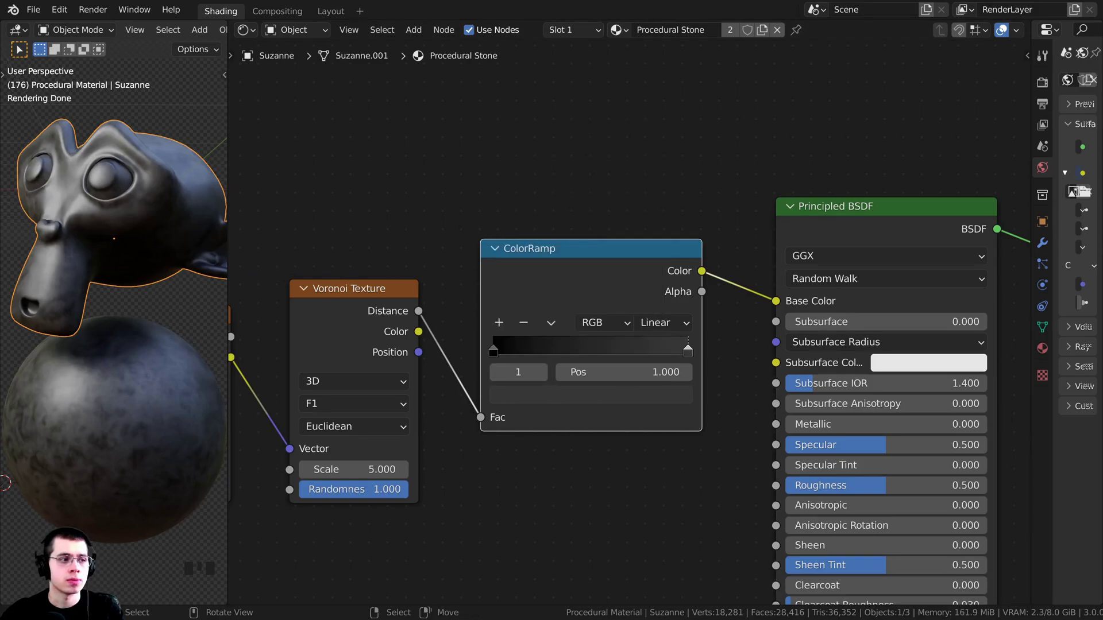
Step: Set the color of the ColorRamp stop at position 1.000 to hex 333333
middle_drag(615, 392, 597, 397)
scroll(596, 397, up, 1)
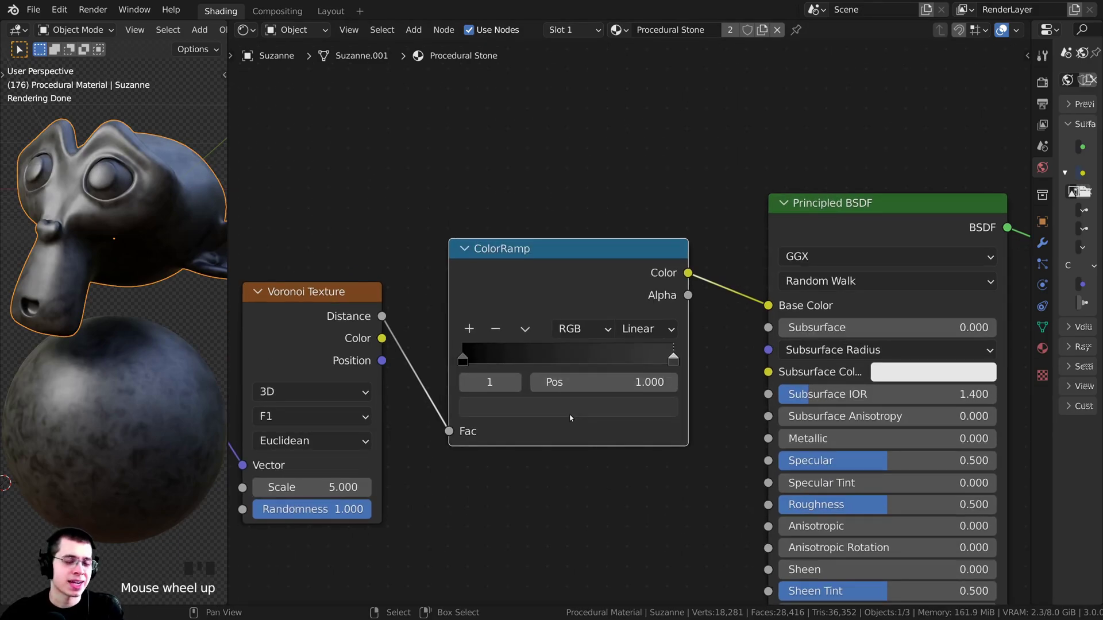
click(576, 407)
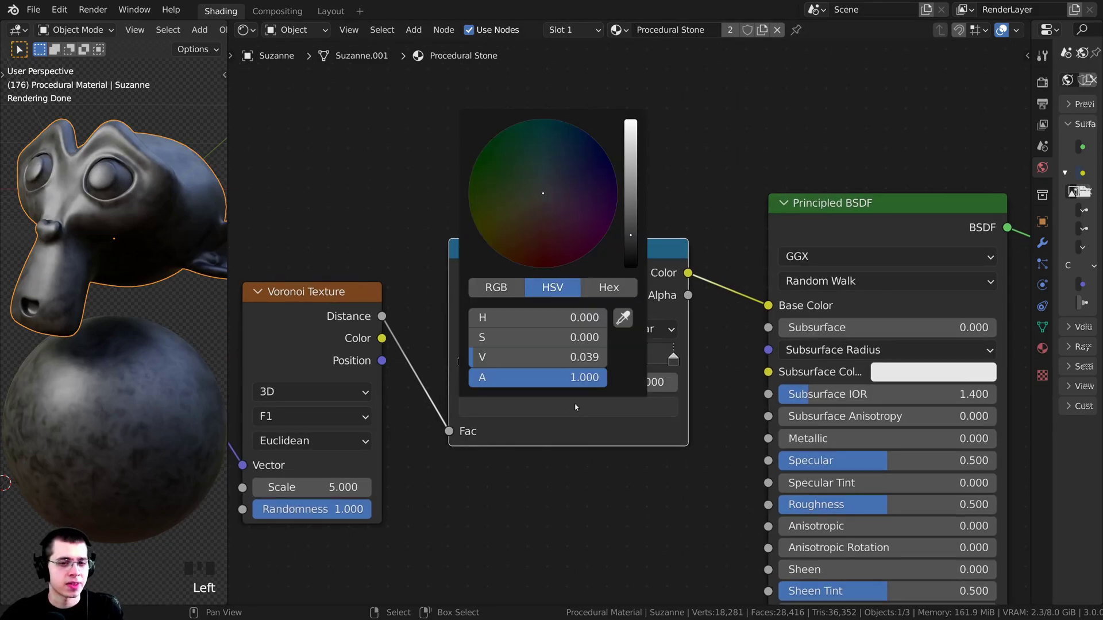
click(608, 287)
click(543, 318)
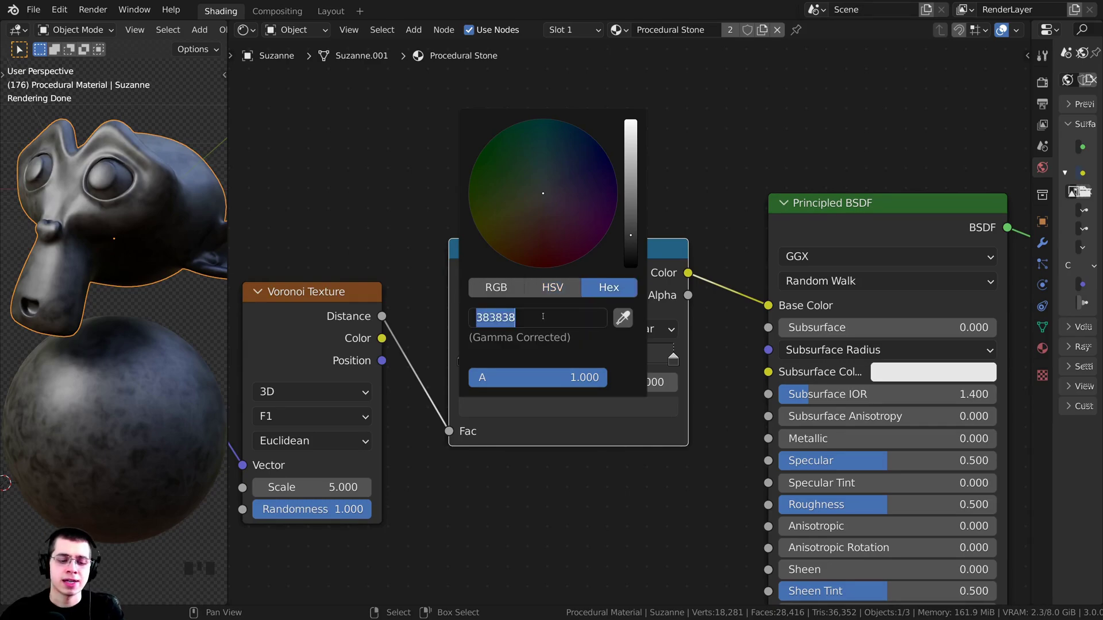
text(333)
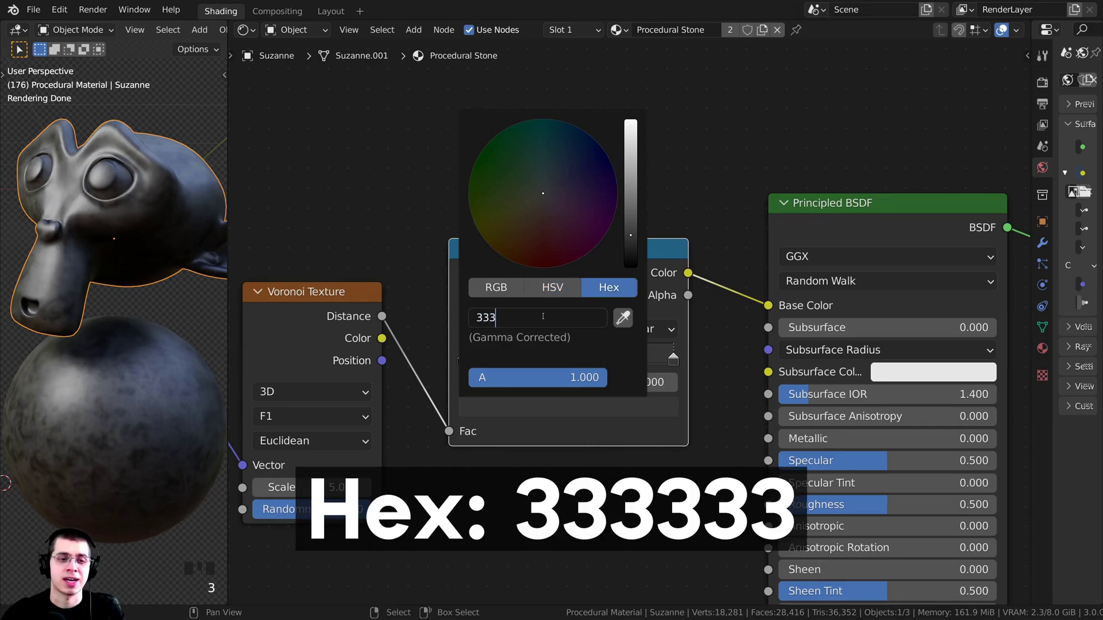
text(3333)
key(Return)
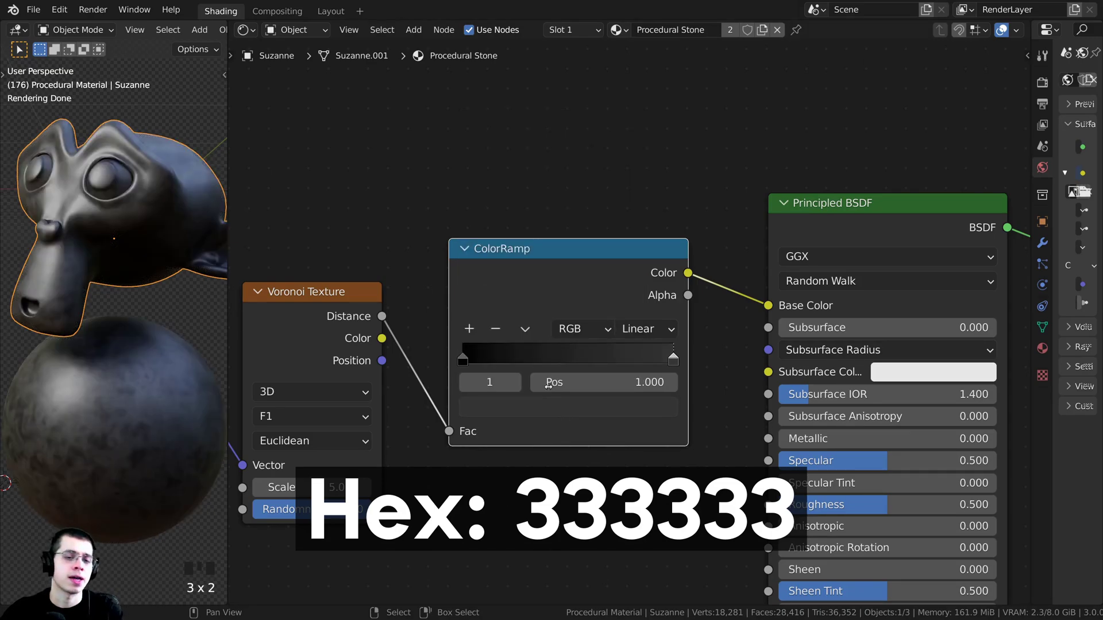
Step: Lighten the ColorRamp's black stop at position 0.000 and set its color to hex 8C8C8C
middle_drag(561, 419, 578, 418)
click(488, 360)
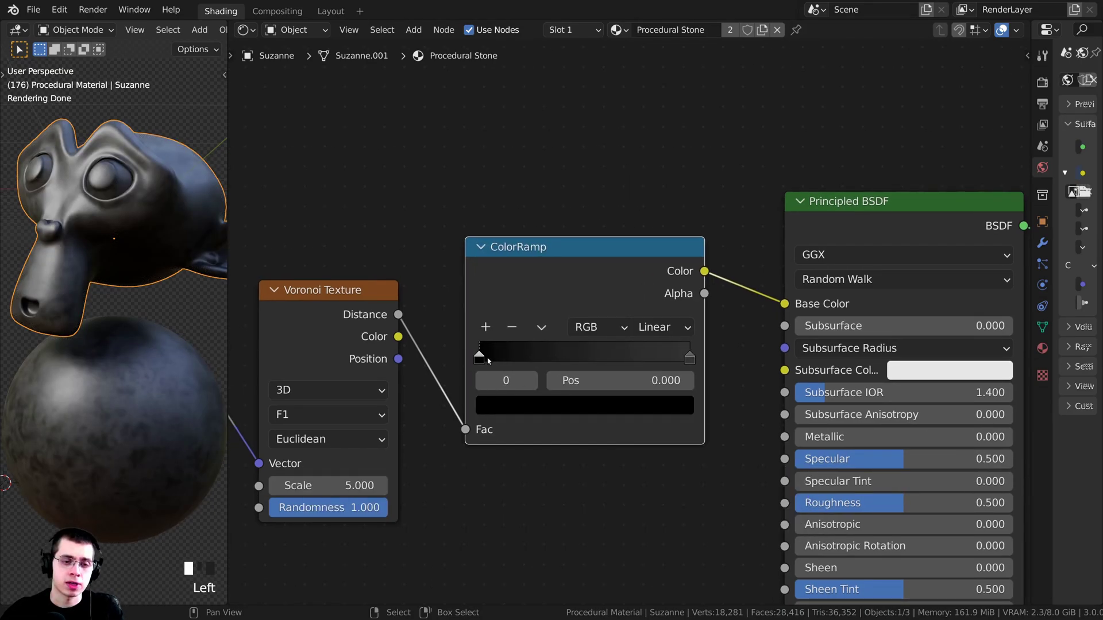
click(505, 407)
drag(649, 186, 649, 171)
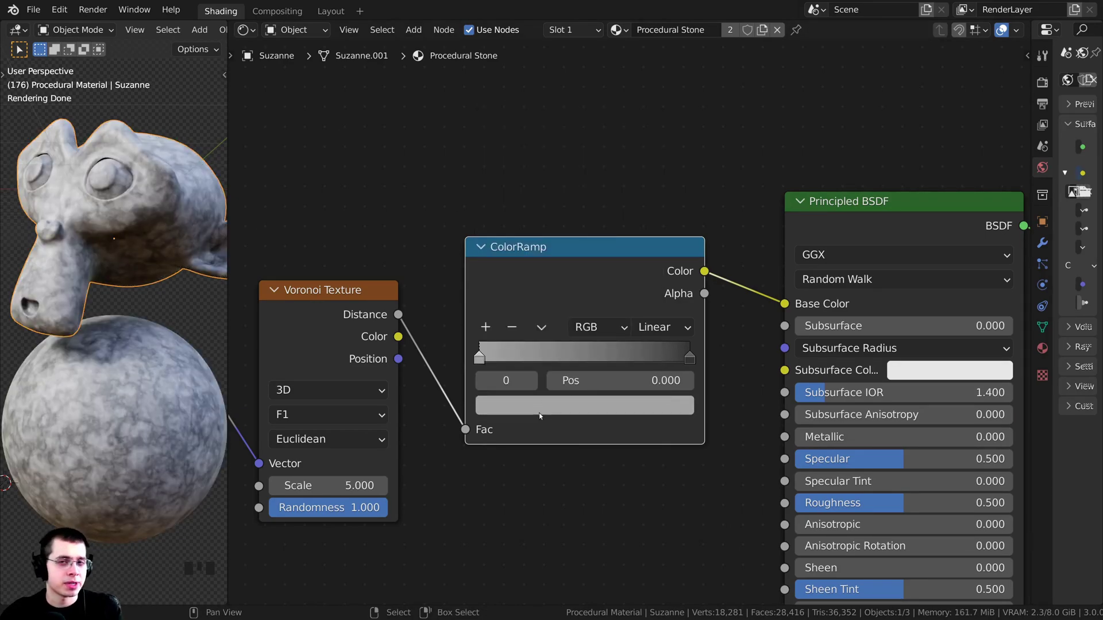
click(535, 410)
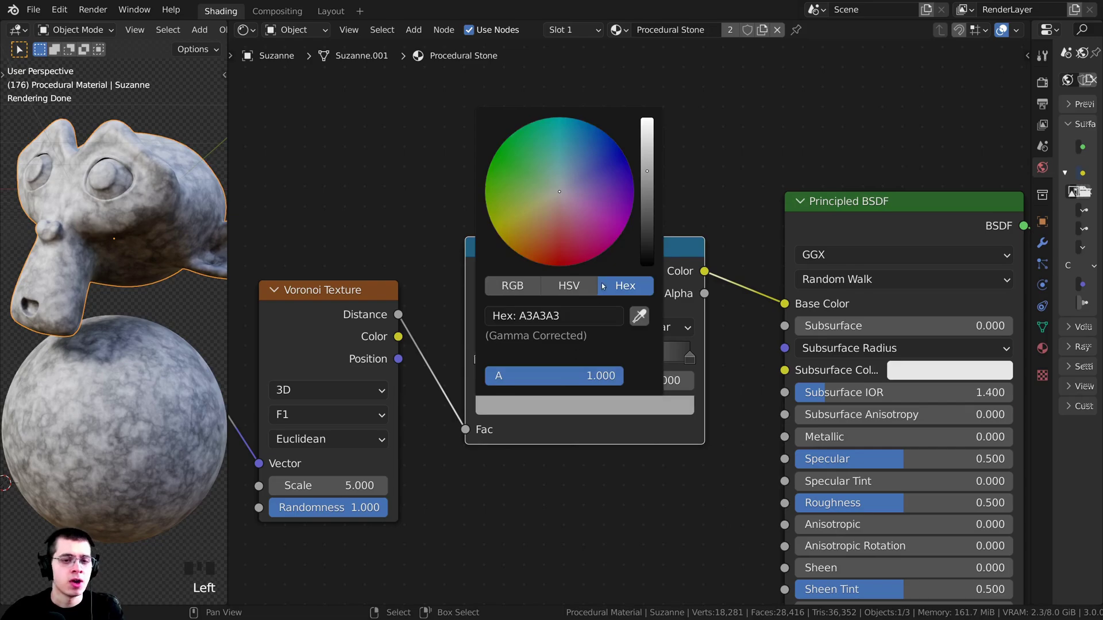
click(548, 316)
text(8C8C8C)
key(Return)
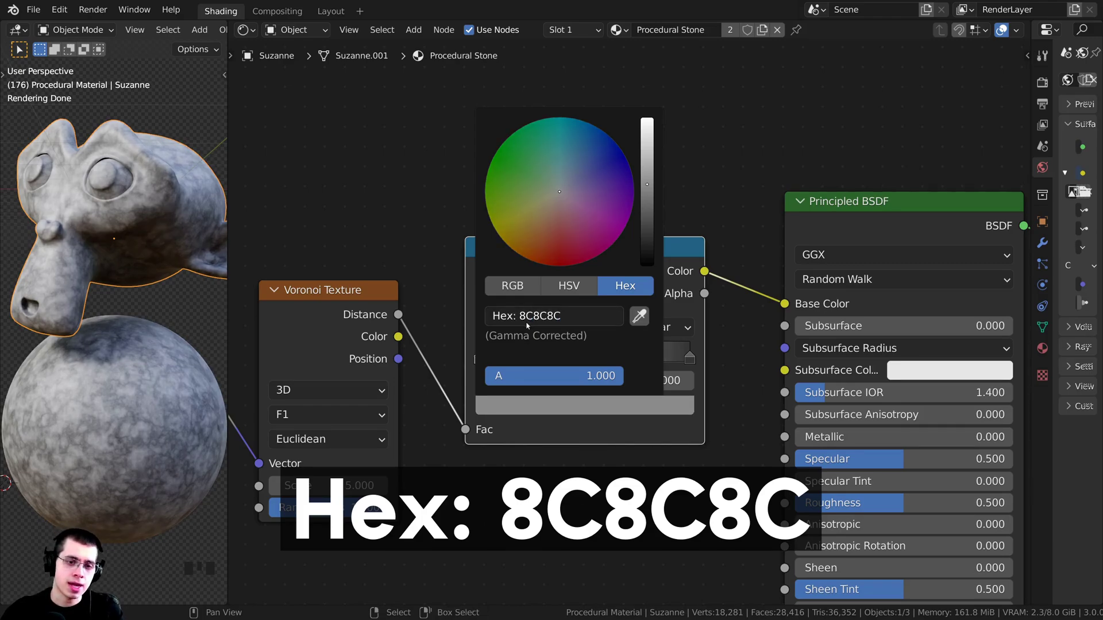
Step: Duplicate the Noise Texture and Voronoi Texture nodes with their input links kept, placing the copies below the originals
scroll(616, 348, up, 1)
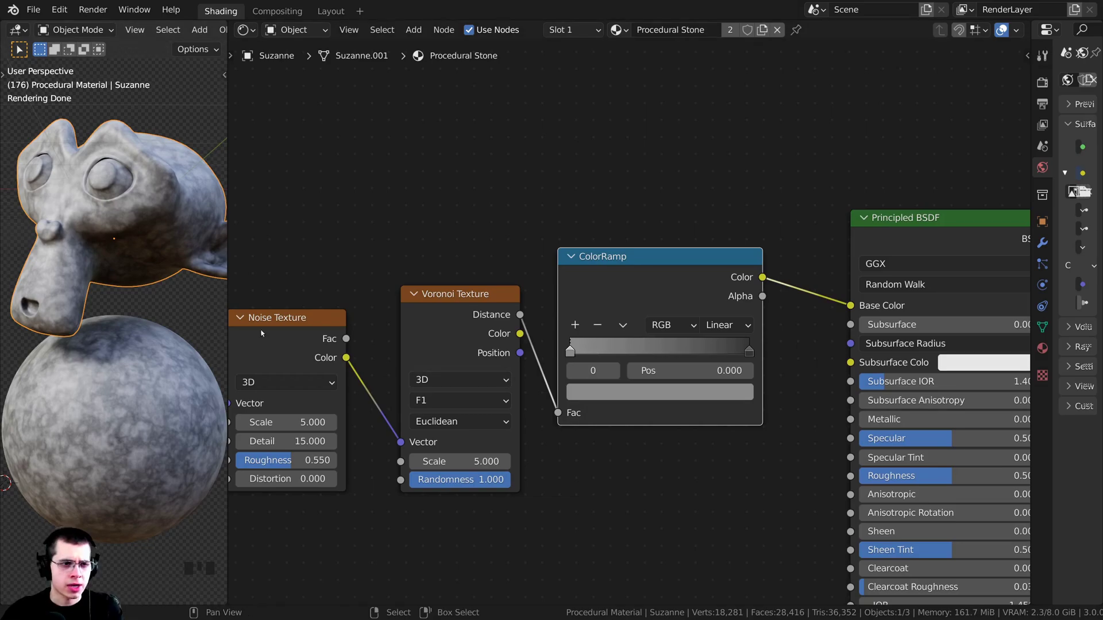
scroll(271, 335, down, 4)
middle_drag(149, 298, 178, 281)
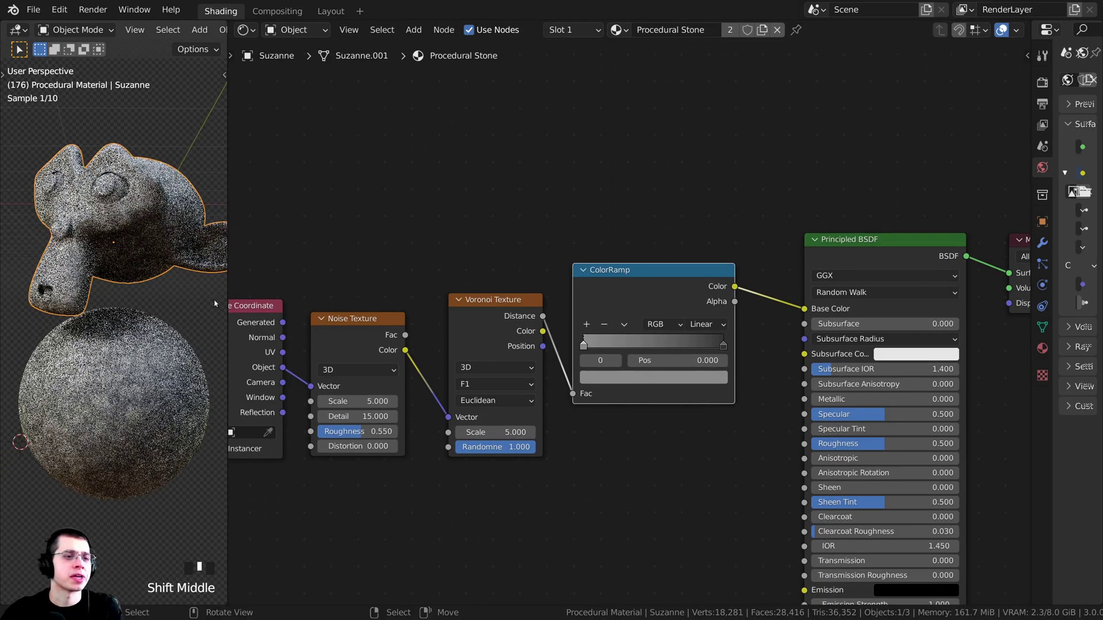
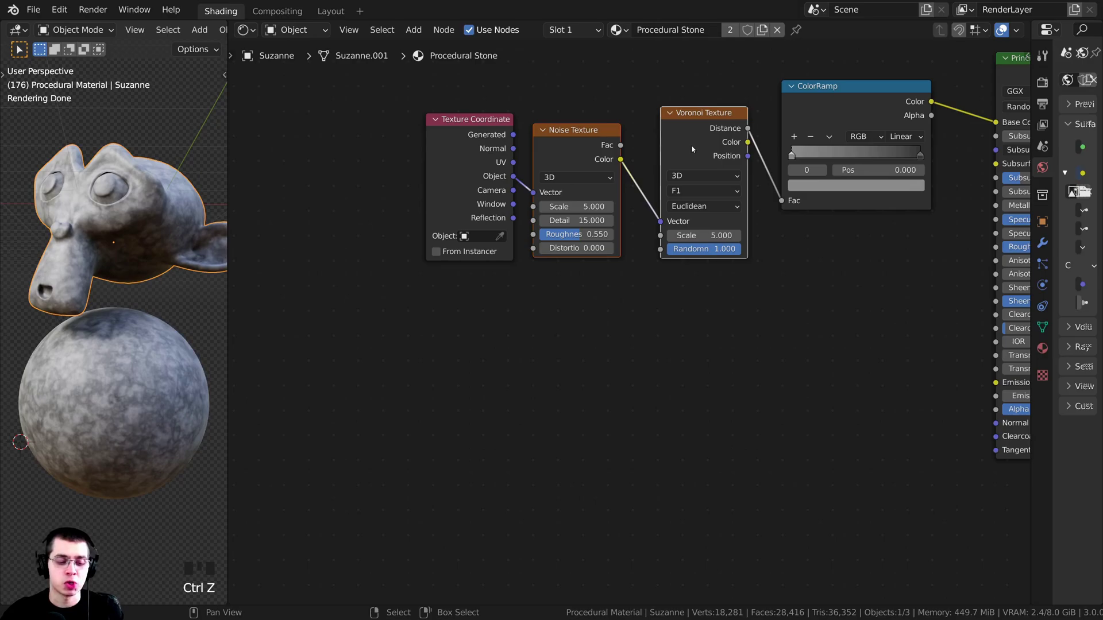
key(shift+ctrl+d)
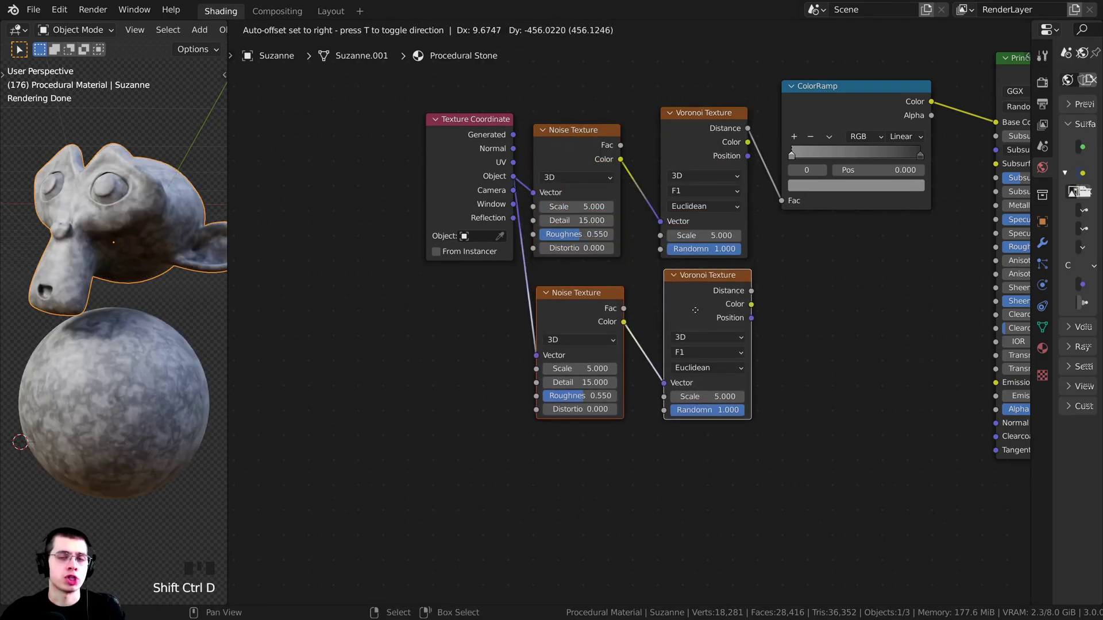
click(698, 313)
Step: Duplicate only the original Voronoi Texture node without keeping its links, and delete the copy
right_click(684, 147)
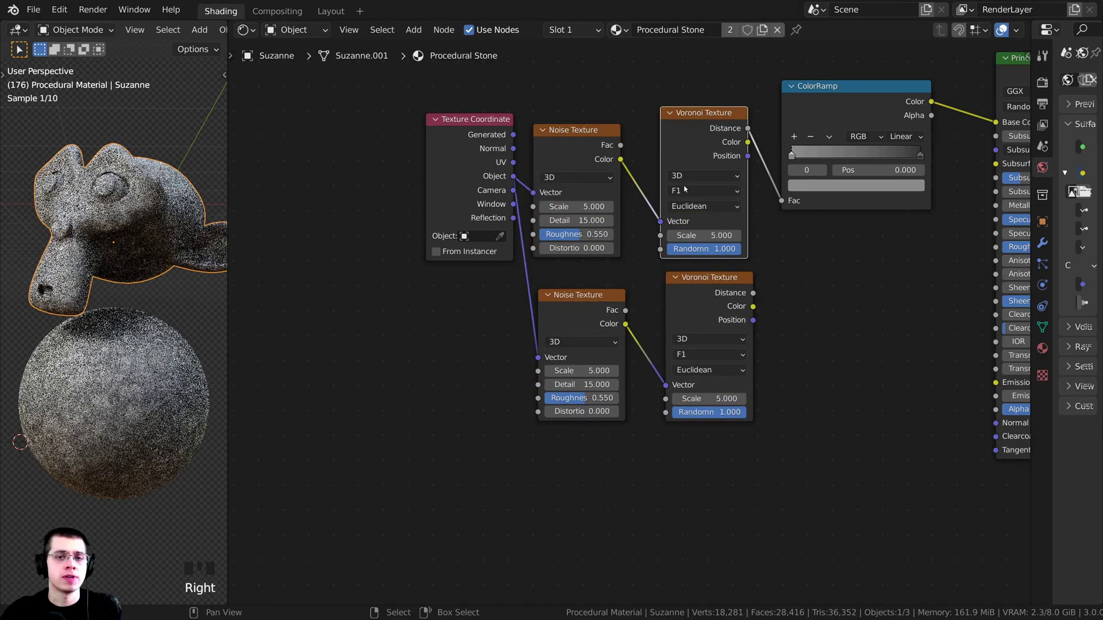
scroll(684, 187, down, 1)
middle_drag(747, 208, 749, 257)
key(shift+d)
click(622, 105)
key(x)
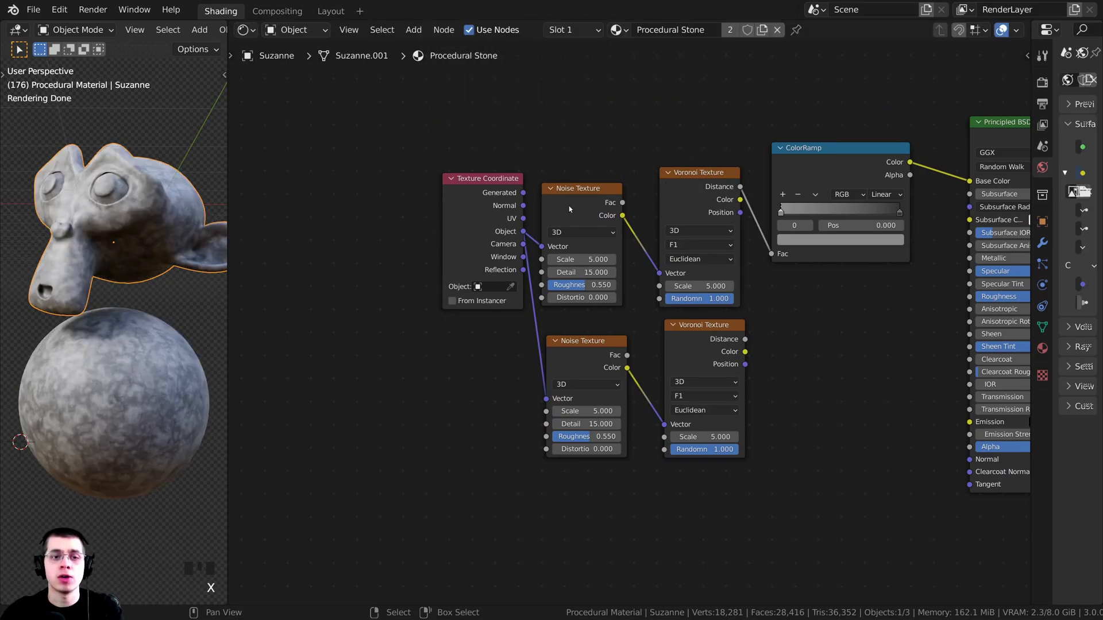
Step: Duplicate the Noise and Voronoi Texture nodes above the originals with their Object coordinate link kept, and delete the copies
right_click(568, 206)
shift+right_click(666, 192)
middle_drag(670, 192, 653, 219)
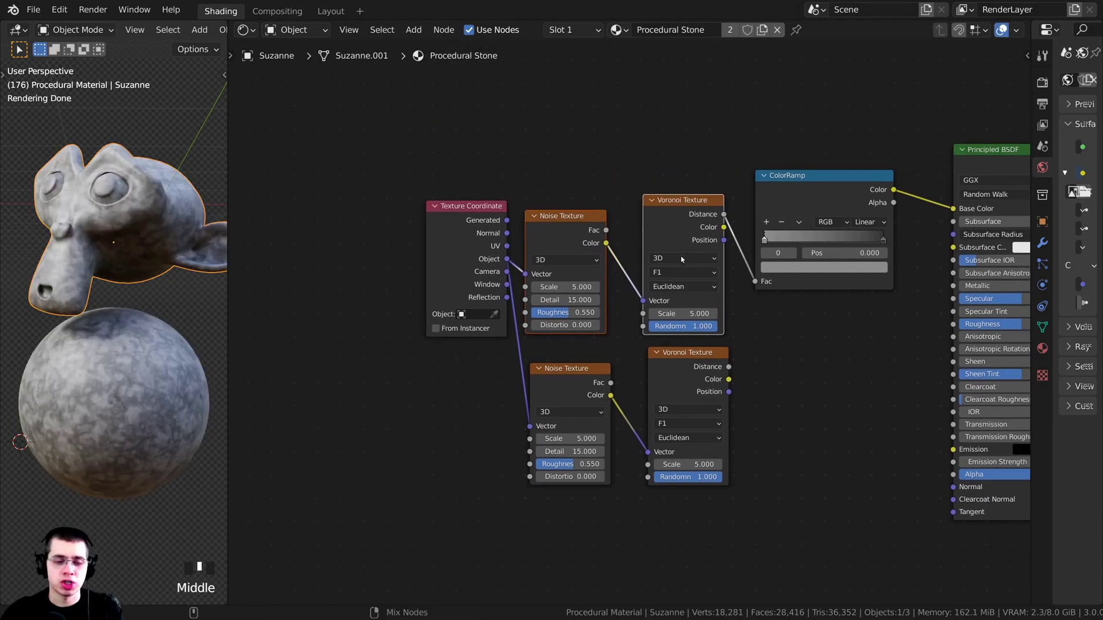
key(shift+ctrl+d)
click(696, 81)
middle_drag(511, 242, 506, 289)
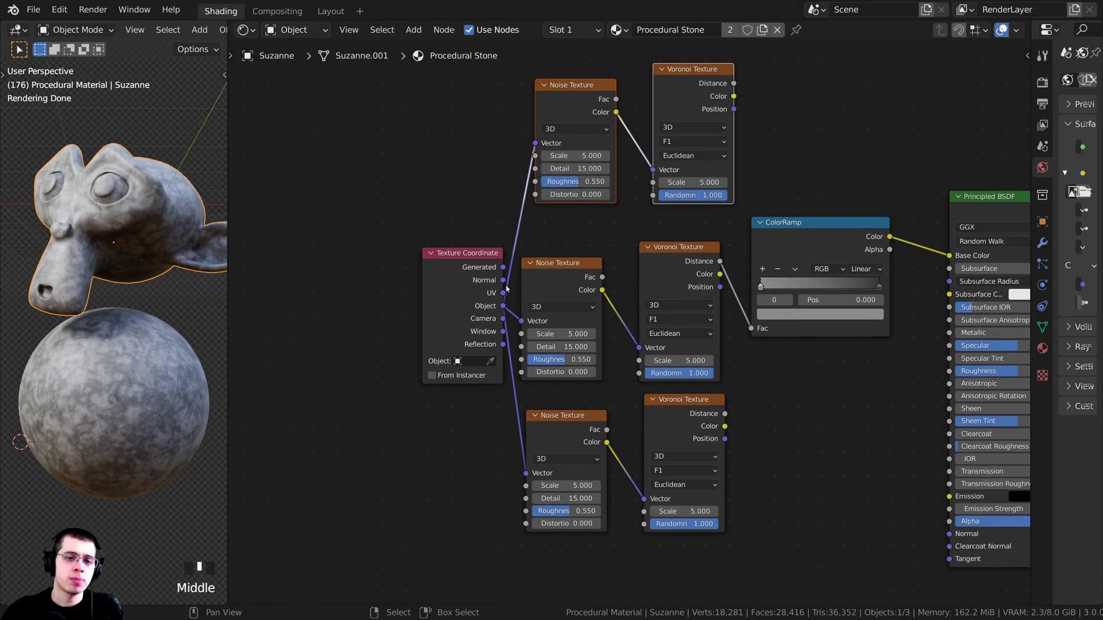
key(x)
Step: Delete the duplicated Voronoi Texture and Noise Texture nodes below the originals
right_click(665, 423)
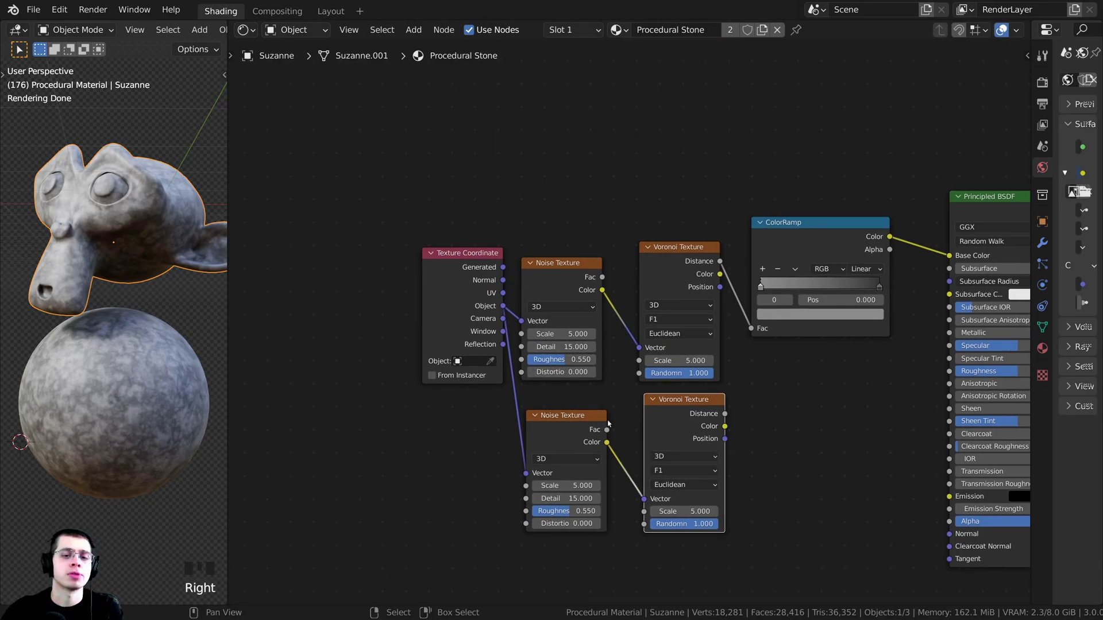
key(x)
right_click(586, 423)
key(x)
Step: Duplicate the linked Noise Texture and Voronoi Texture pair, keeping the Object coordinate connection and placing the copies below the originals
right_click(556, 274)
shift+right_click(677, 258)
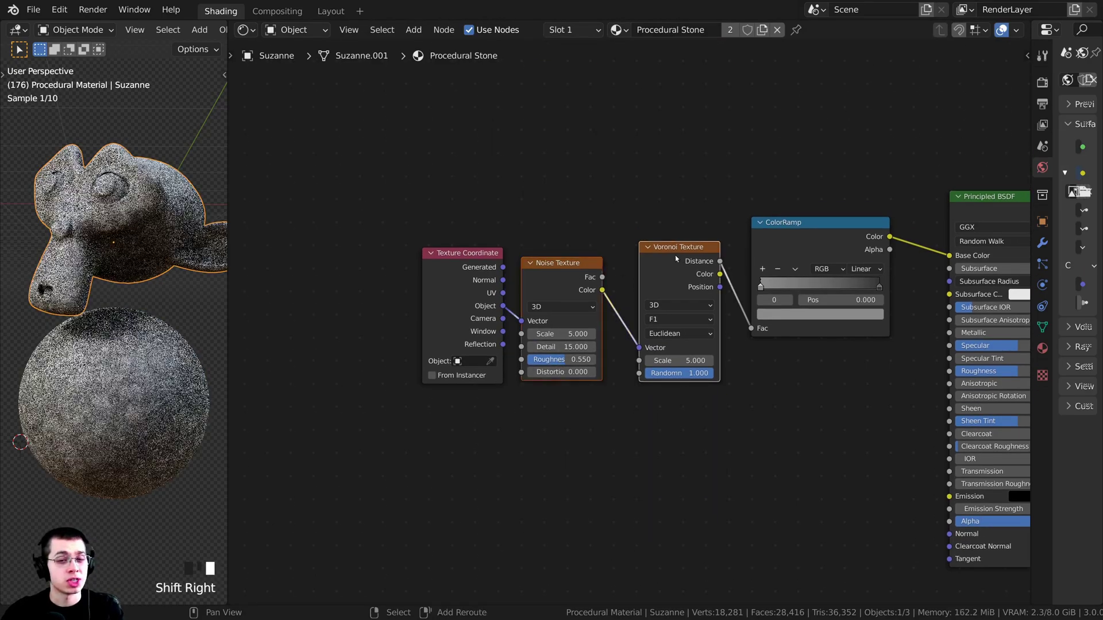
scroll(632, 265, up, 1)
middle_drag(633, 265, 632, 235)
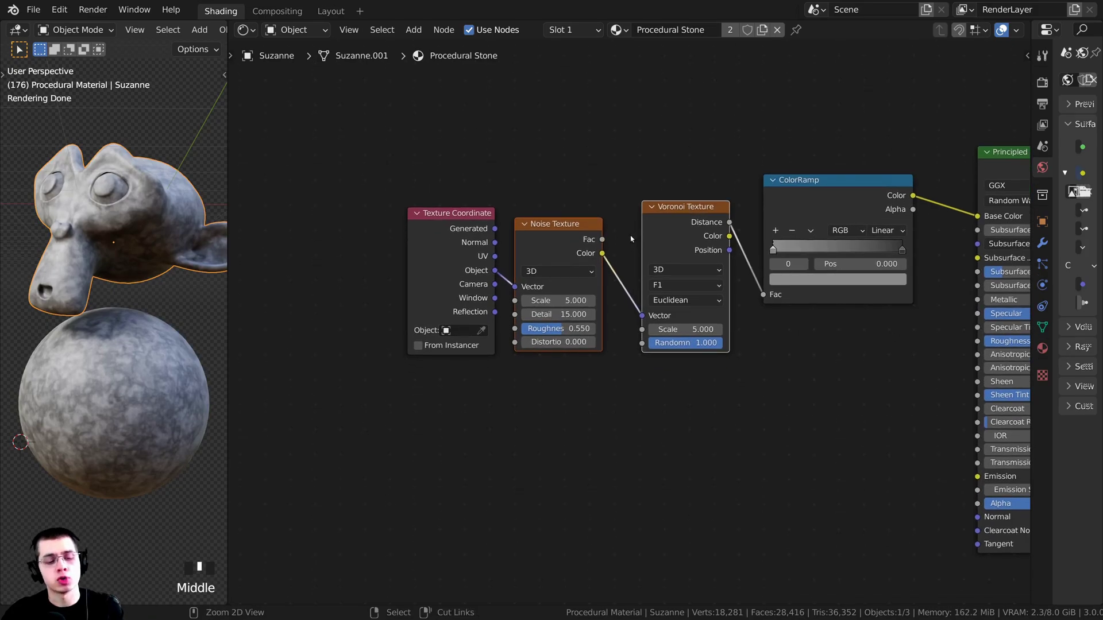
key(ctrl+shift+d)
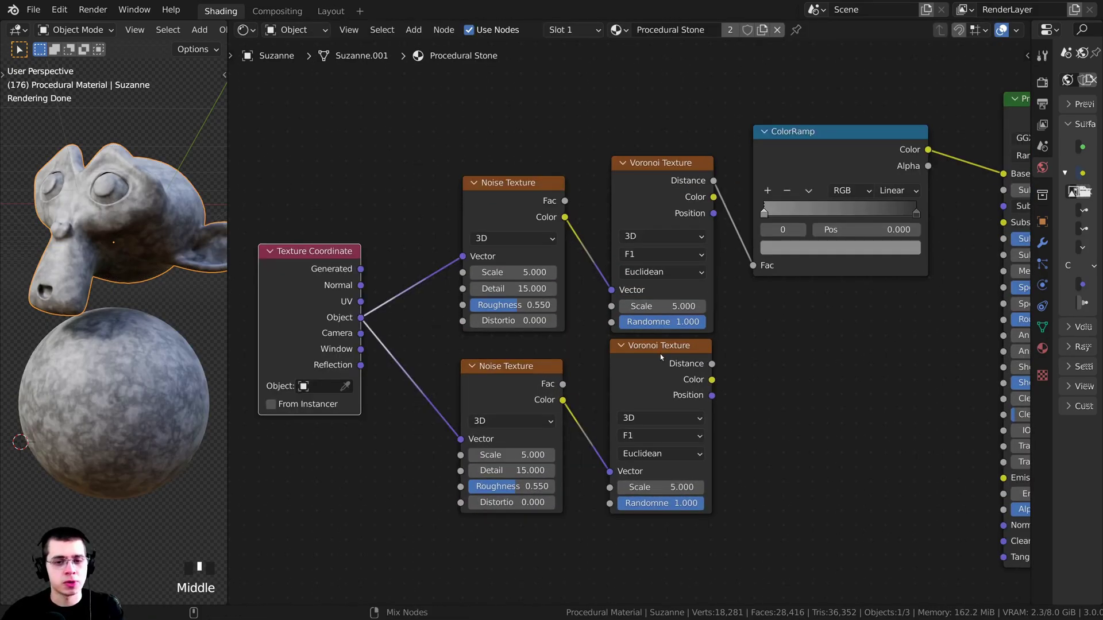
Step: Preview the duplicated Voronoi Texture on the models and set its feature output to Distance to Edge
ctrl+shift+click(656, 367)
middle_drag(657, 368, 615, 347)
scroll(636, 374, up, 3)
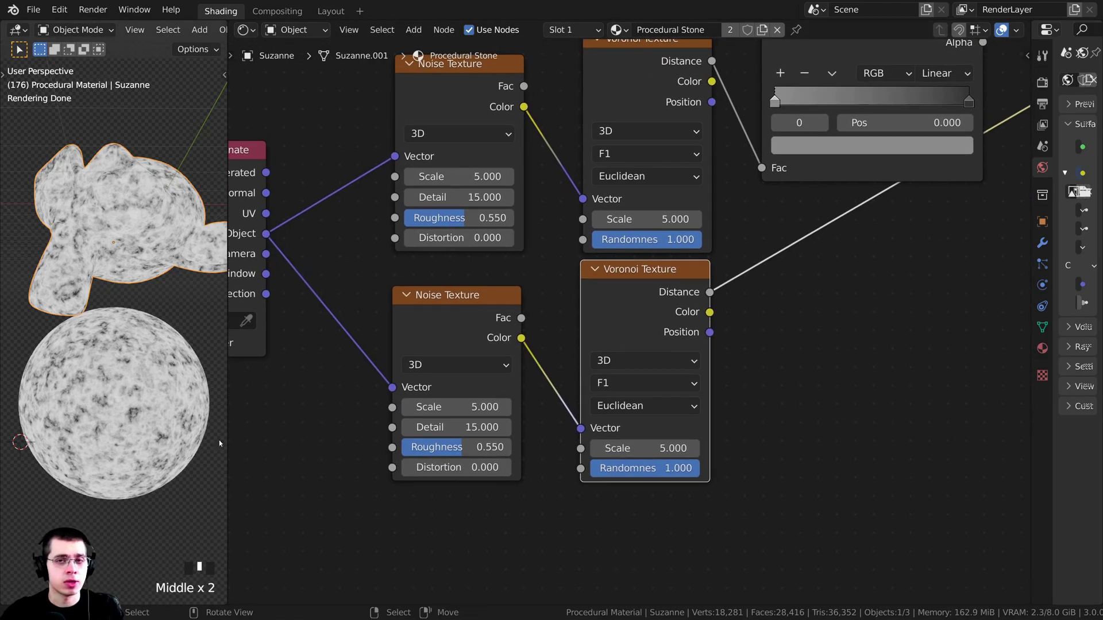
middle_drag(591, 414, 577, 387)
click(598, 356)
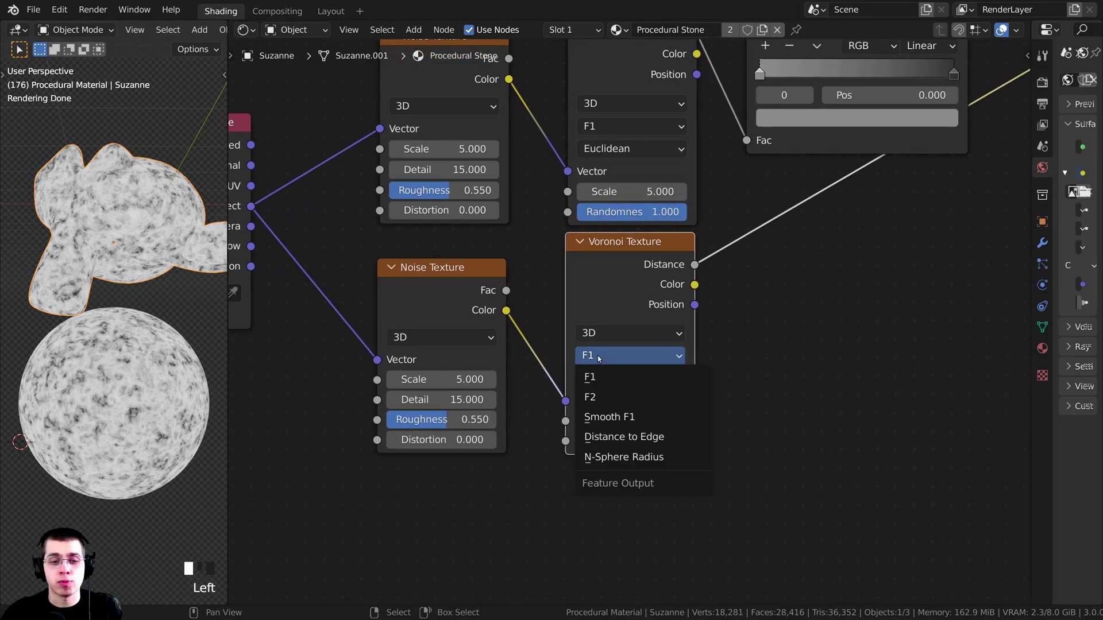
click(620, 438)
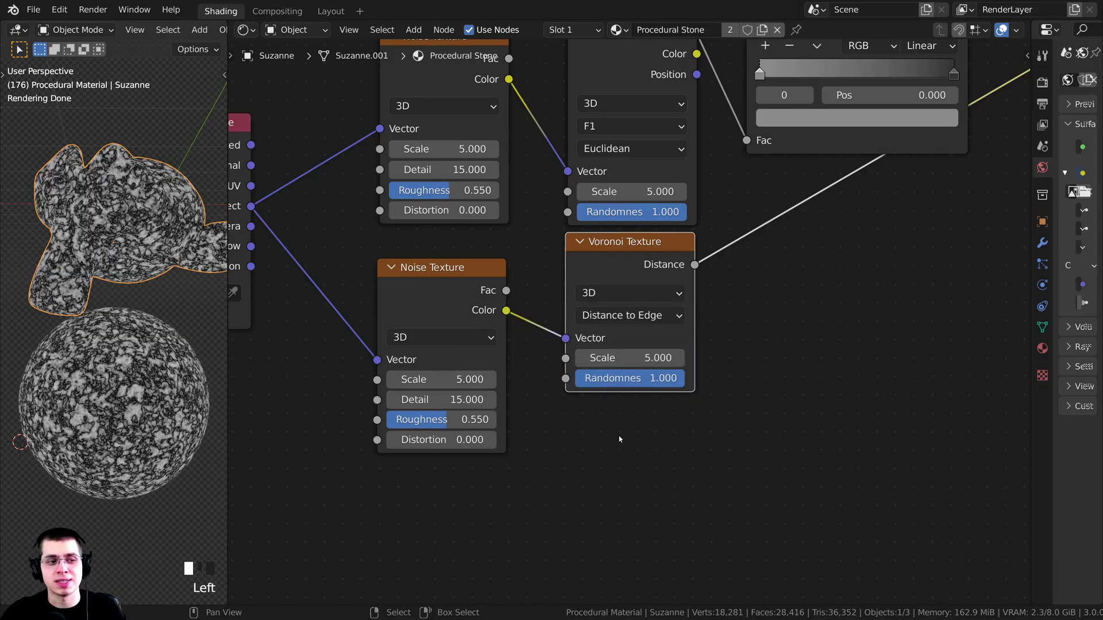
Step: Set the duplicated Noise Texture's Scale to 3, checking the cracked pattern on the head and sphere
scroll(88, 194, up, 2)
shift+middle_drag(86, 183, 88, 194)
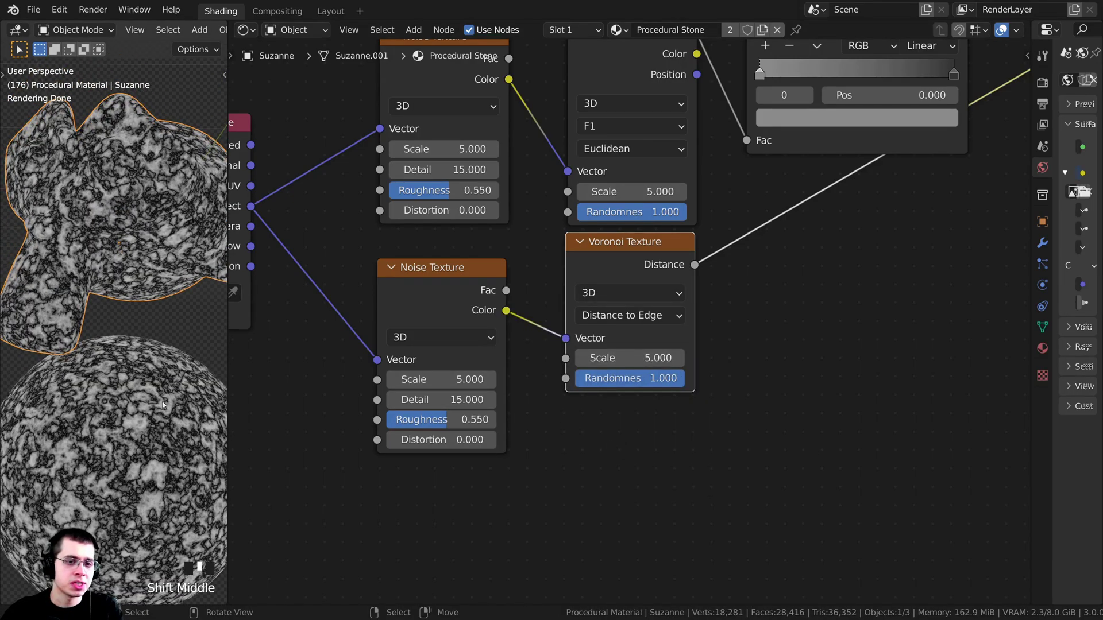
shift+middle_drag(359, 401, 370, 396)
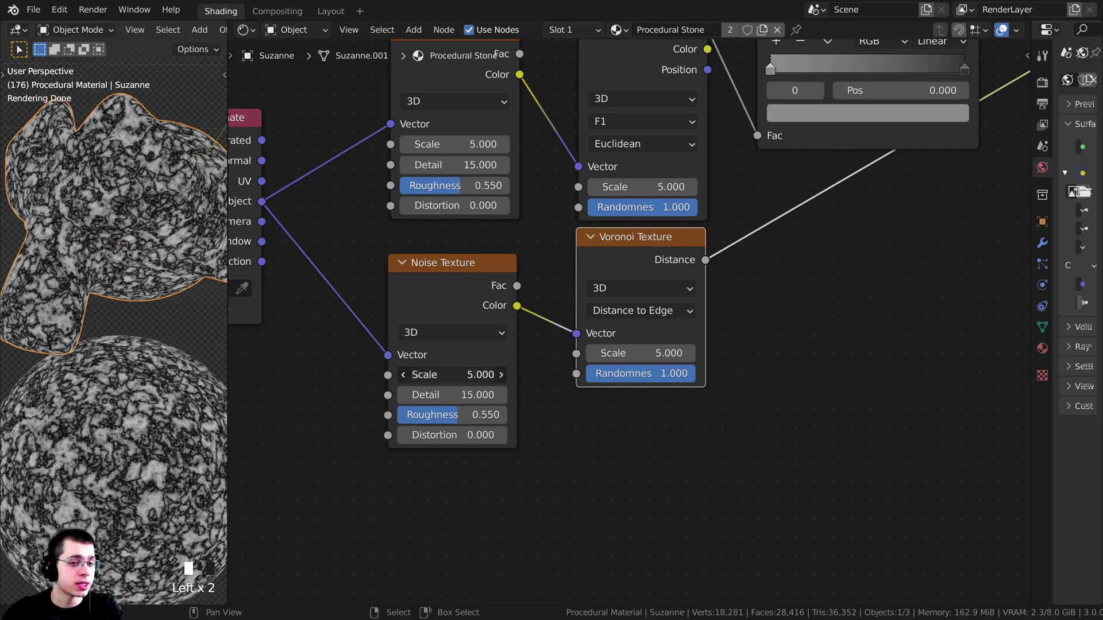
click(402, 375)
click(402, 374)
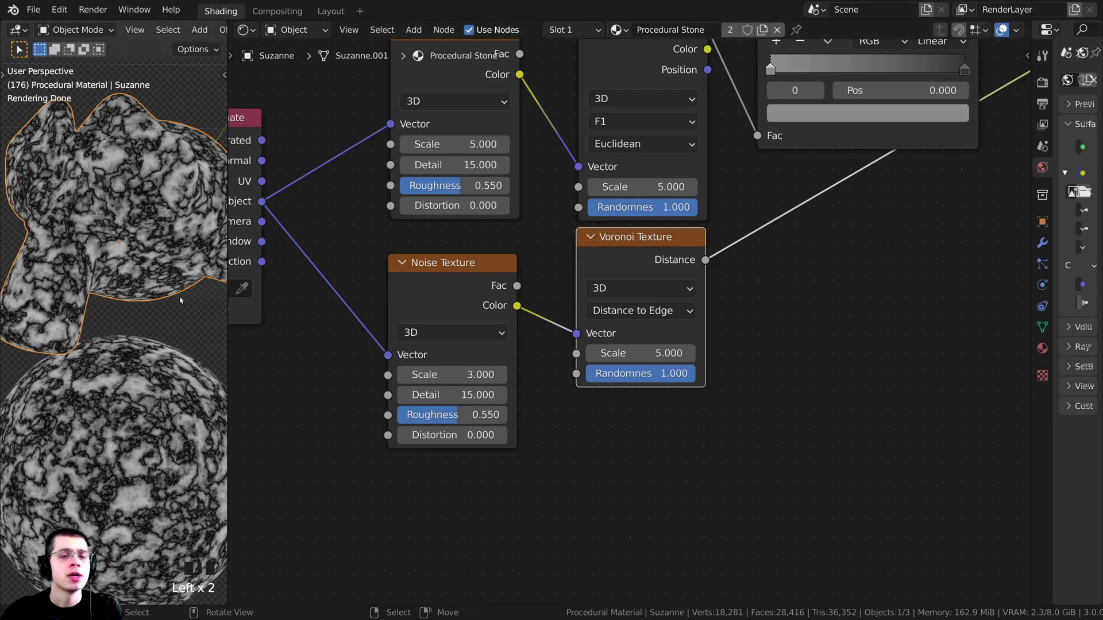
Step: Set the Scale of the Distance to Edge Voronoi Texture to 2
click(640, 353)
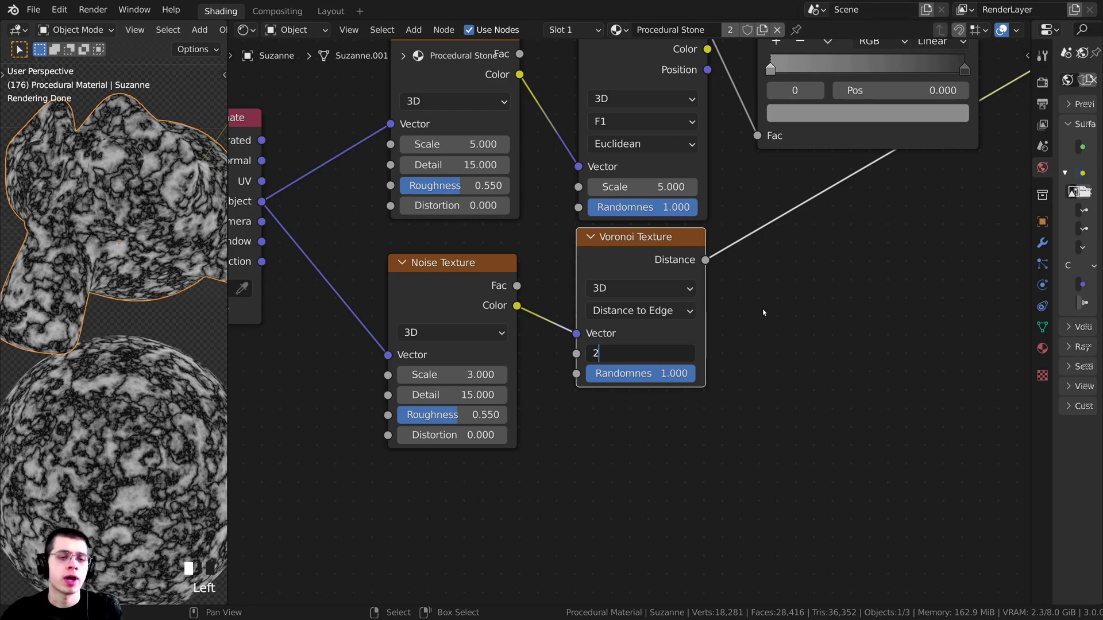
text(2)
key(Return)
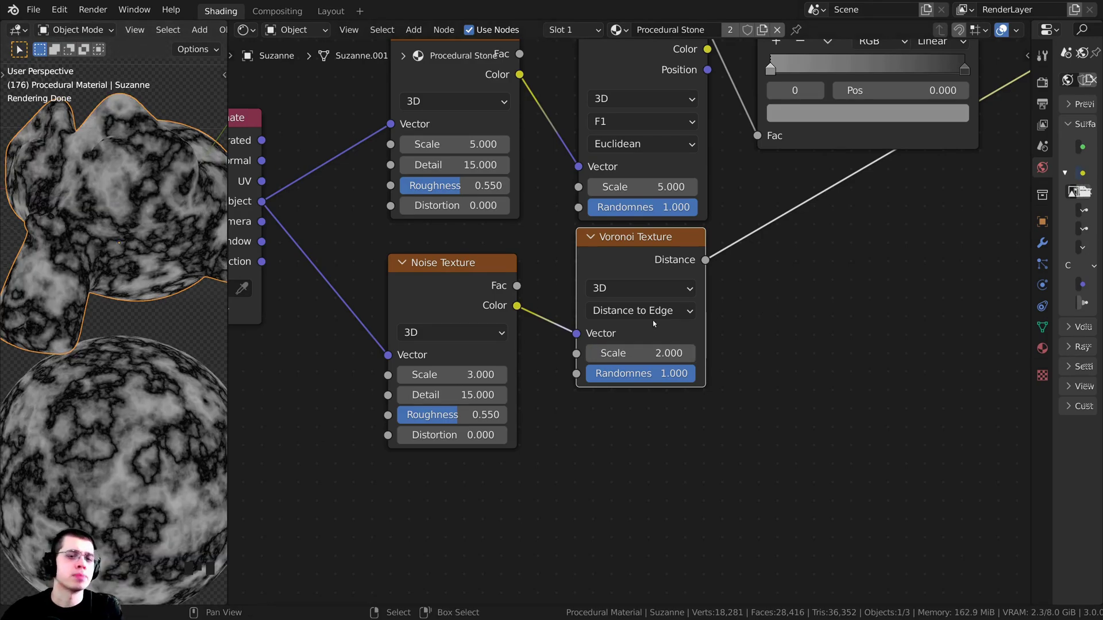
Step: Add a MixRGB node on the link between the ColorRamp and the Principled BSDF's Base Color
scroll(491, 359, down, 4)
scroll(579, 408, down, 1)
middle_drag(579, 408, 559, 414)
scroll(113, 323, down, 1)
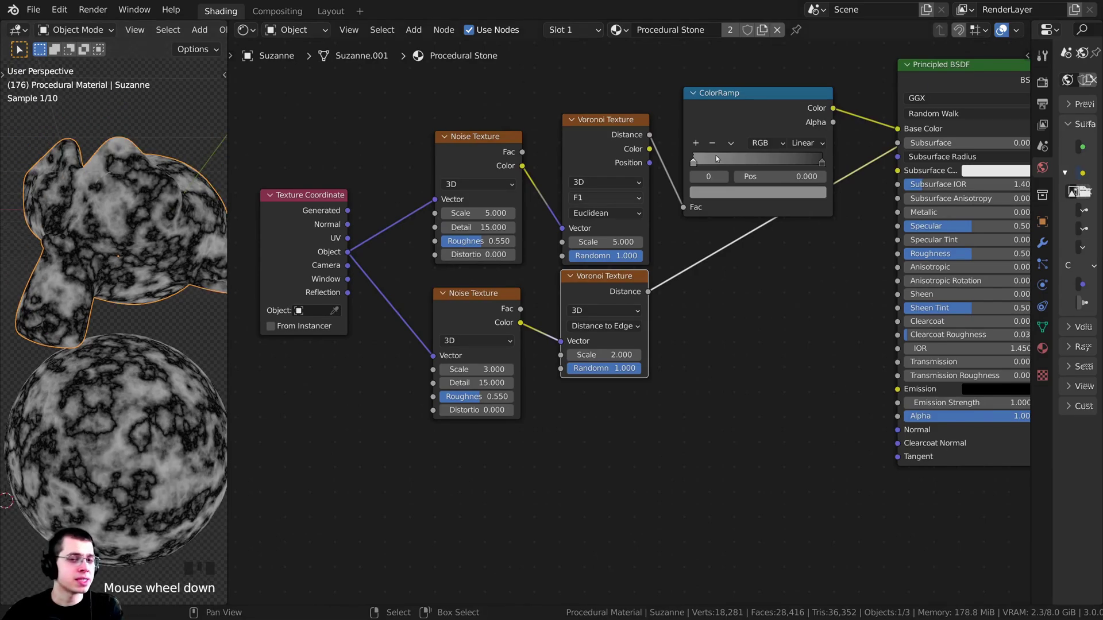
scroll(747, 138, down, 2)
middle_drag(749, 136, 712, 181)
drag(709, 180, 702, 188)
middle_drag(701, 188, 688, 200)
key(shift+a)
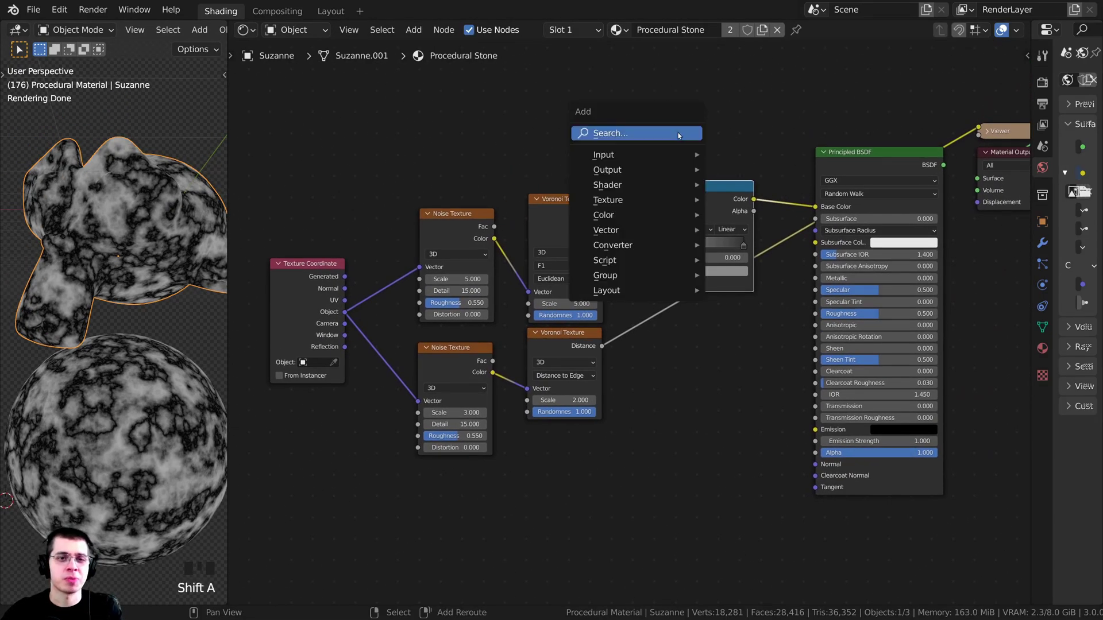
click(698, 131)
text(mix)
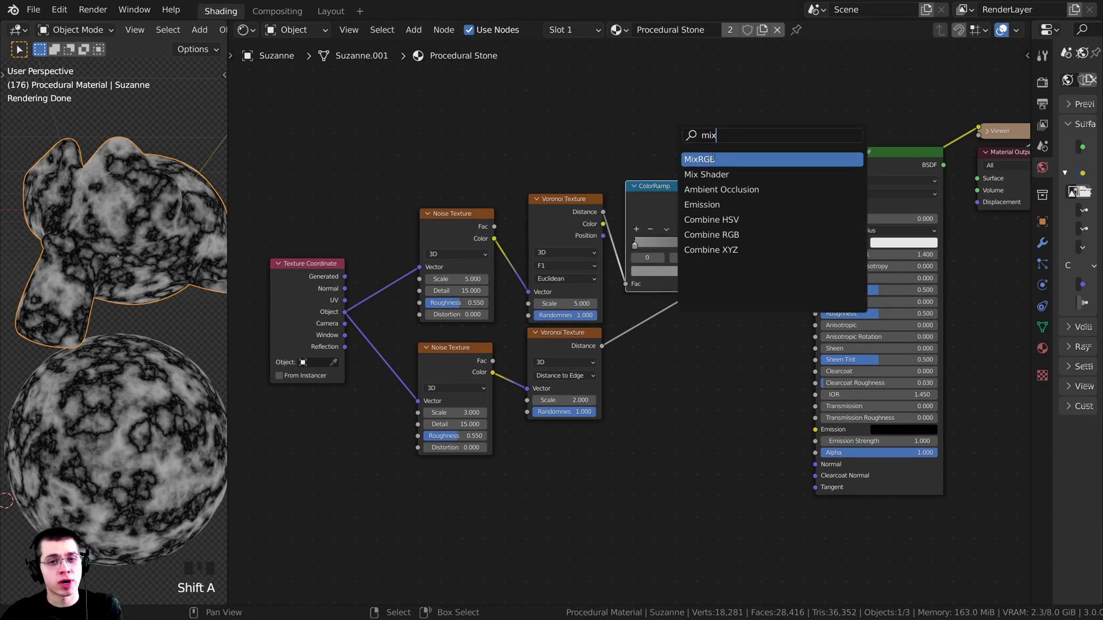
click(712, 158)
click(741, 190)
scroll(644, 236, up, 1)
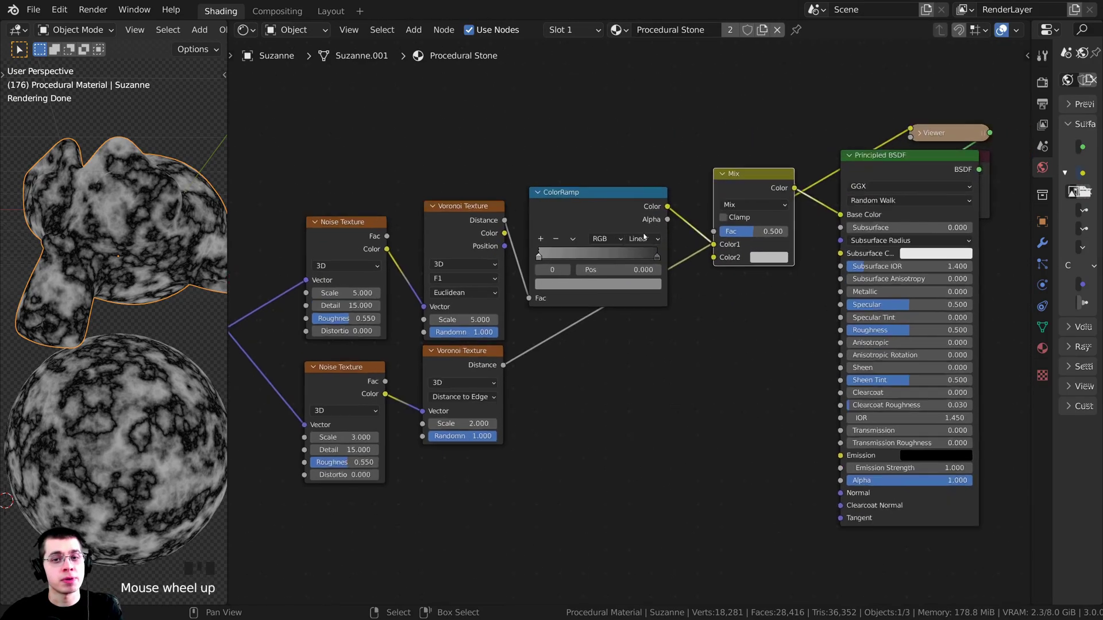
scroll(644, 236, up, 1)
drag(760, 168, 744, 192)
click(638, 185)
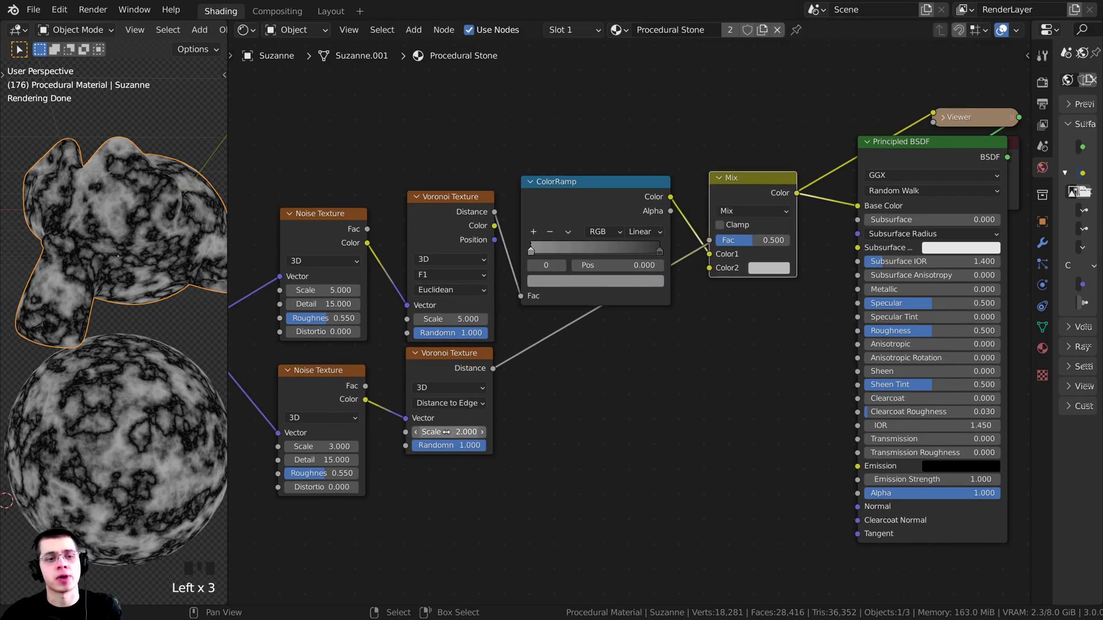
Step: Connect the Distance output of the Distance to Edge Voronoi to the Mix node's Color2 and preview the mix on the models
scroll(481, 312, up, 3)
click(479, 313)
middle_drag(467, 330, 467, 351)
drag(488, 335, 763, 209)
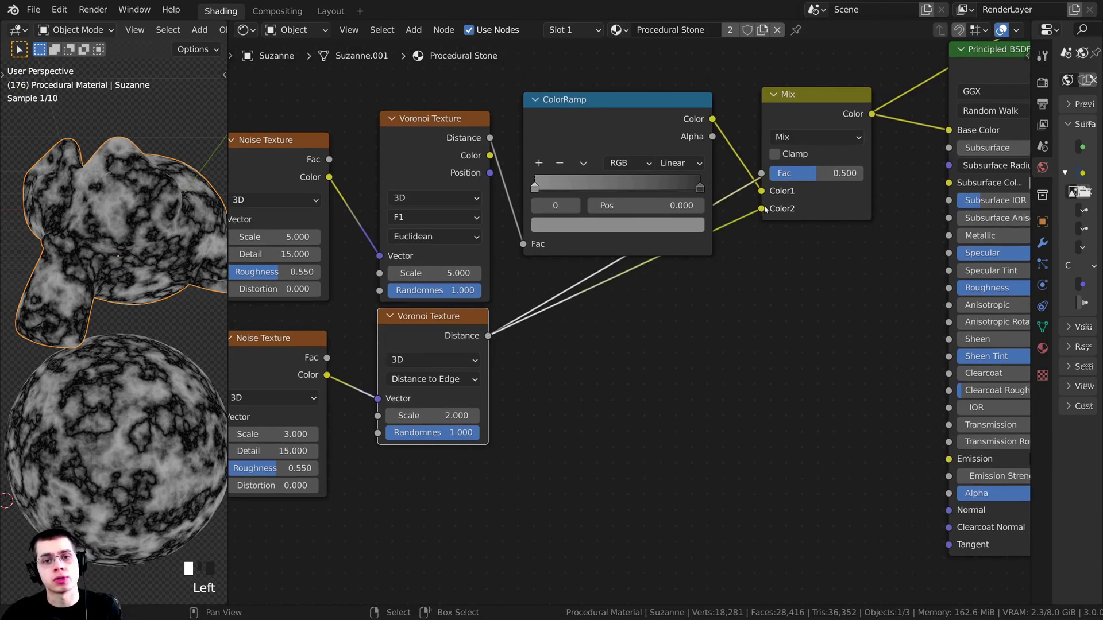
scroll(764, 208, down, 1)
middle_drag(745, 220, 637, 320)
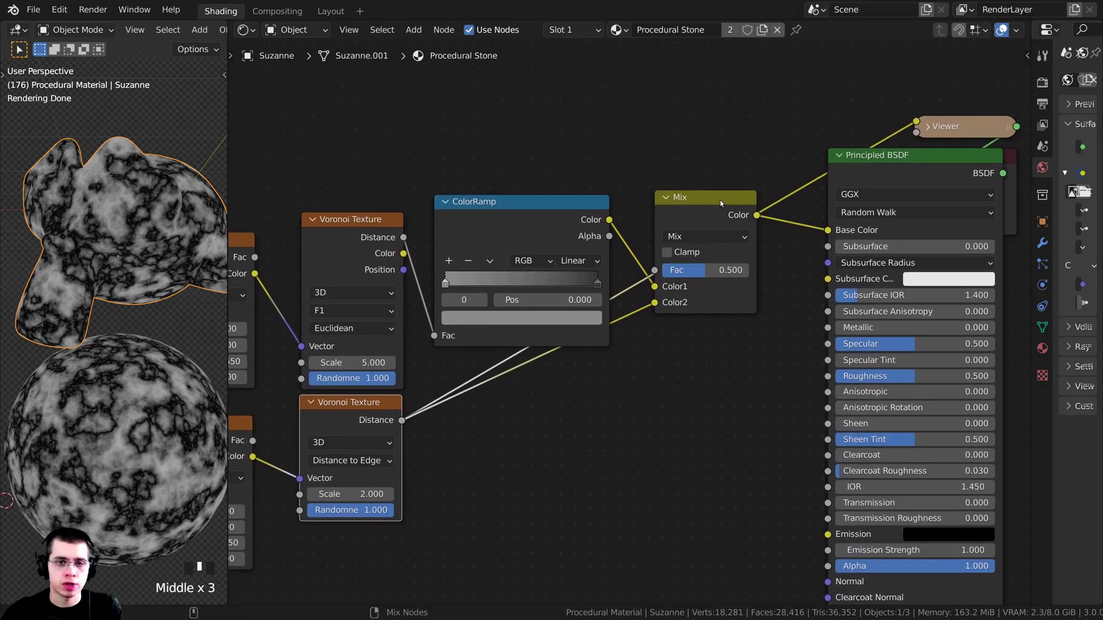
ctrl+shift+click(720, 200)
drag(711, 220, 710, 237)
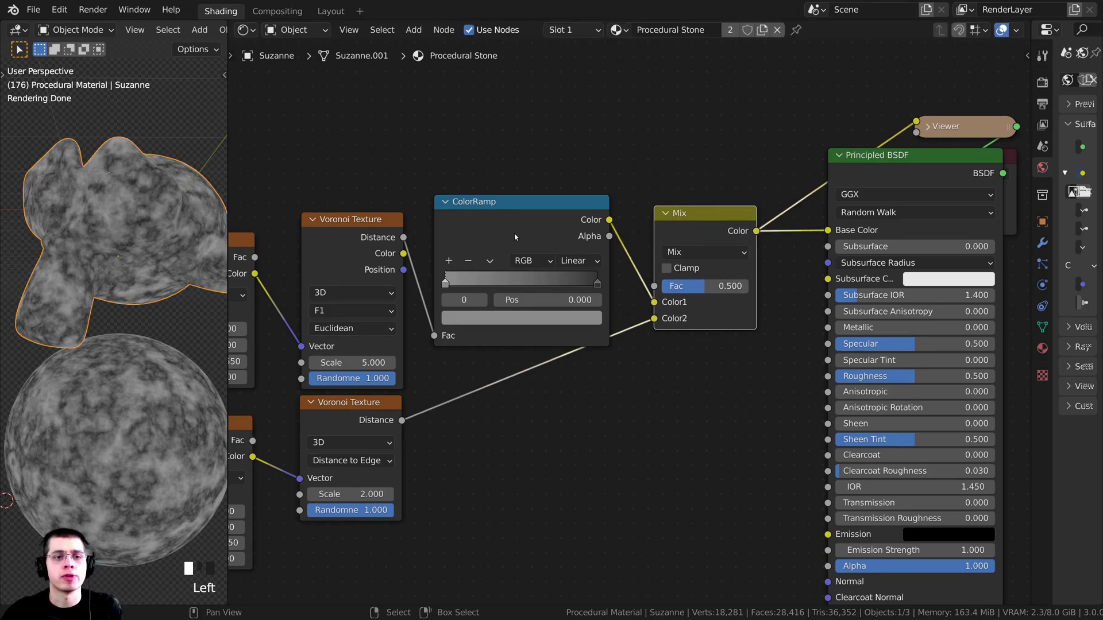
Step: Tidy the upper Voronoi Texture and ColorRamp positions and set the Mix node's blend mode to Darken
scroll(523, 229, up, 1)
drag(311, 230, 305, 216)
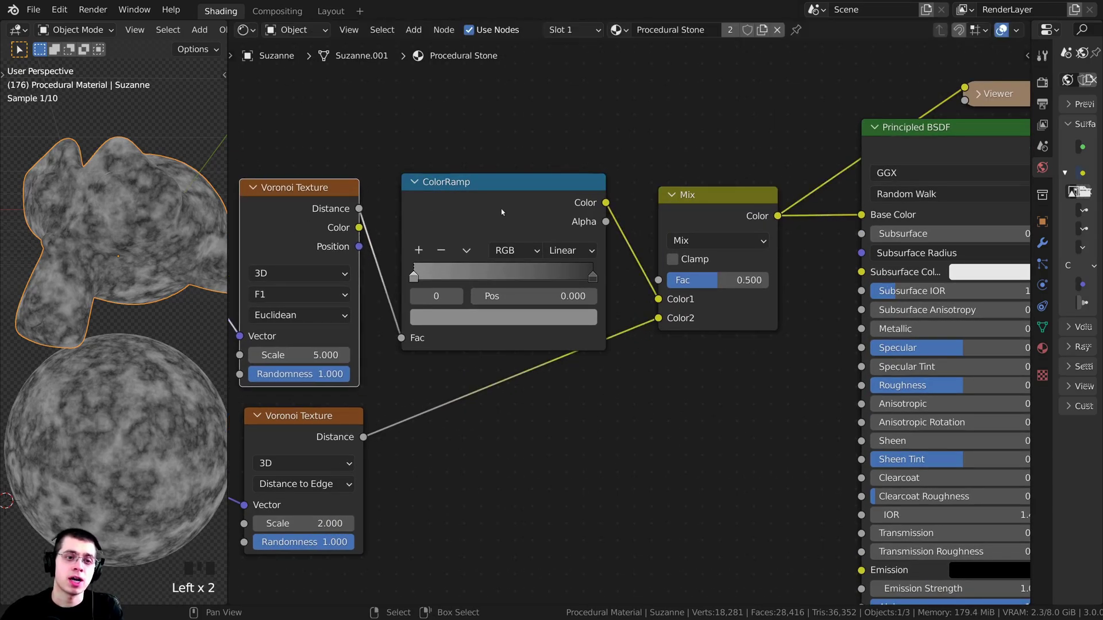
drag(501, 208, 485, 198)
middle_drag(640, 287, 610, 239)
scroll(602, 345, up, 1)
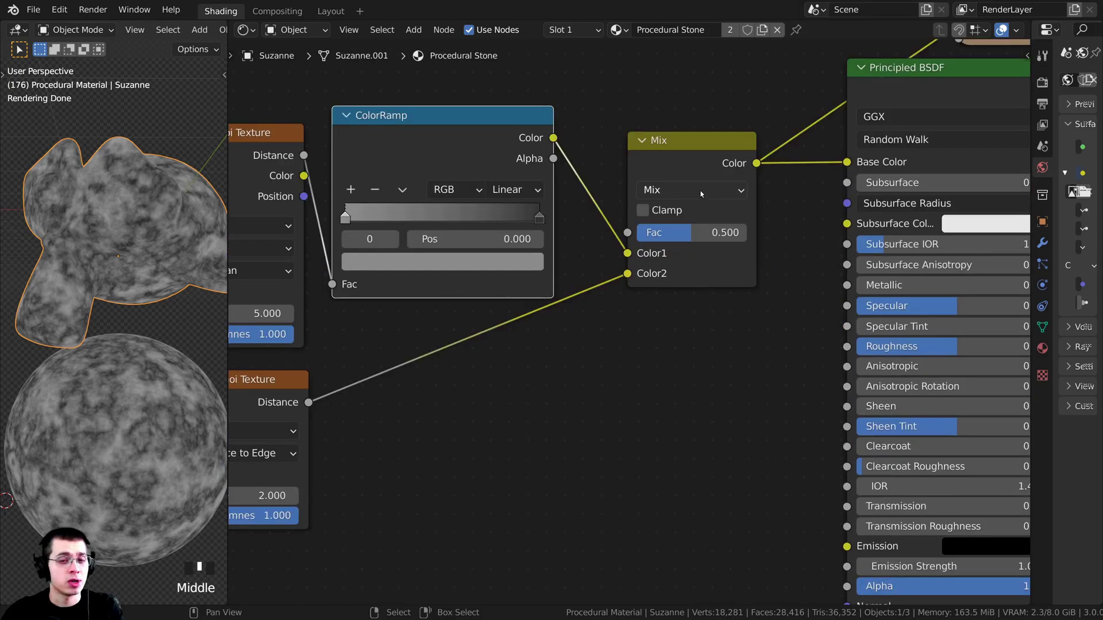
mouse_move(693, 233)
mouse_down()
mouse_move(710, 232)
mouse_move(693, 232)
mouse_up()
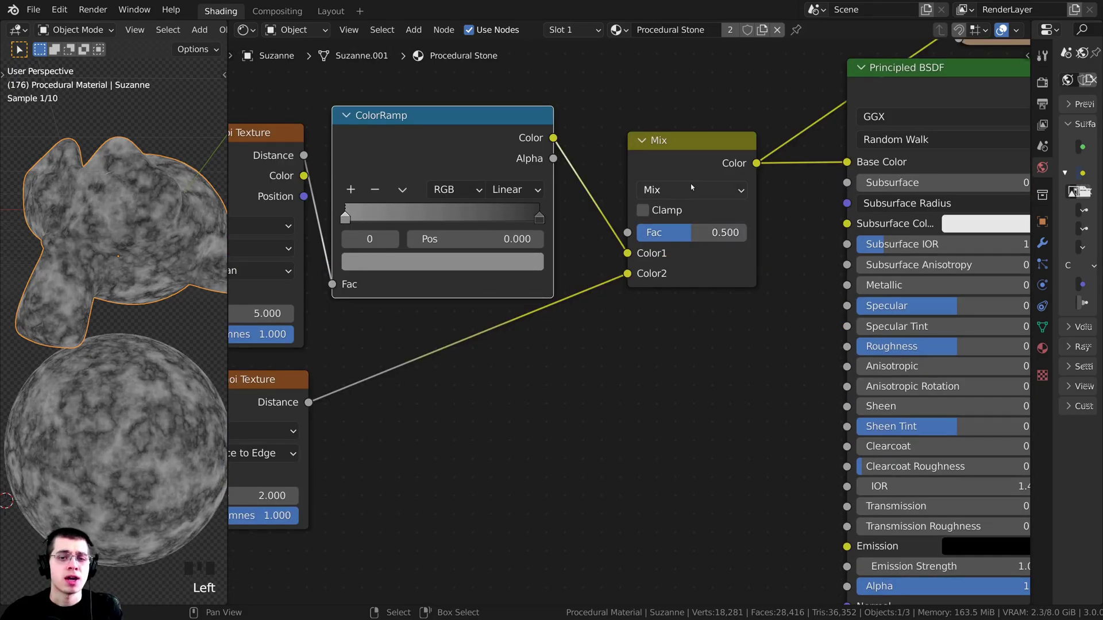
click(685, 195)
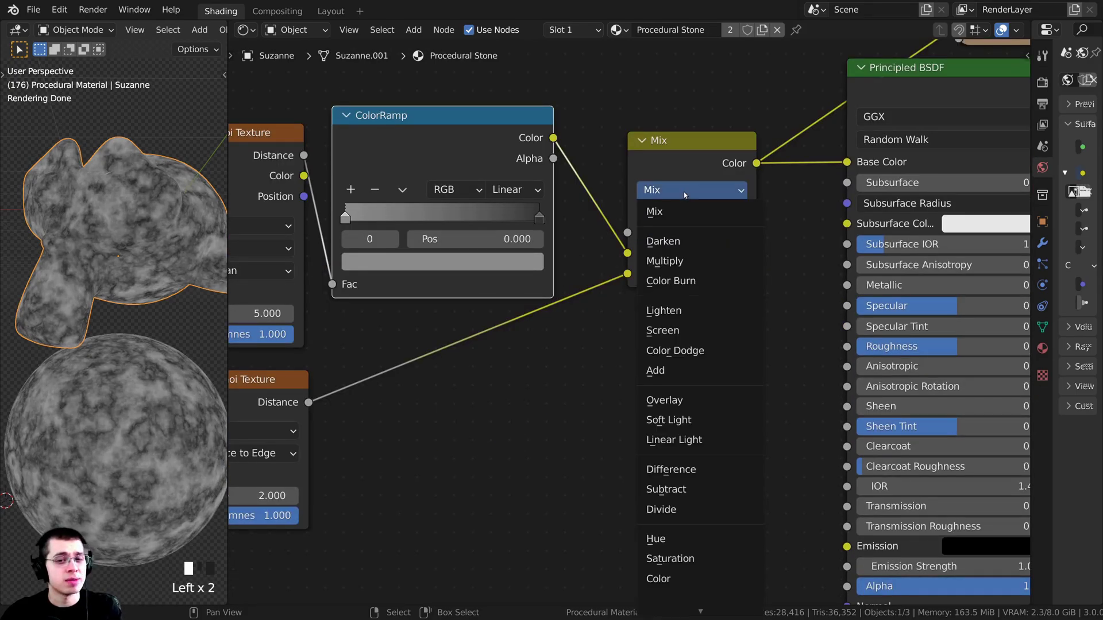
click(665, 243)
Step: Set the Darken node's Fac to 0.3
scroll(669, 253, up, 3)
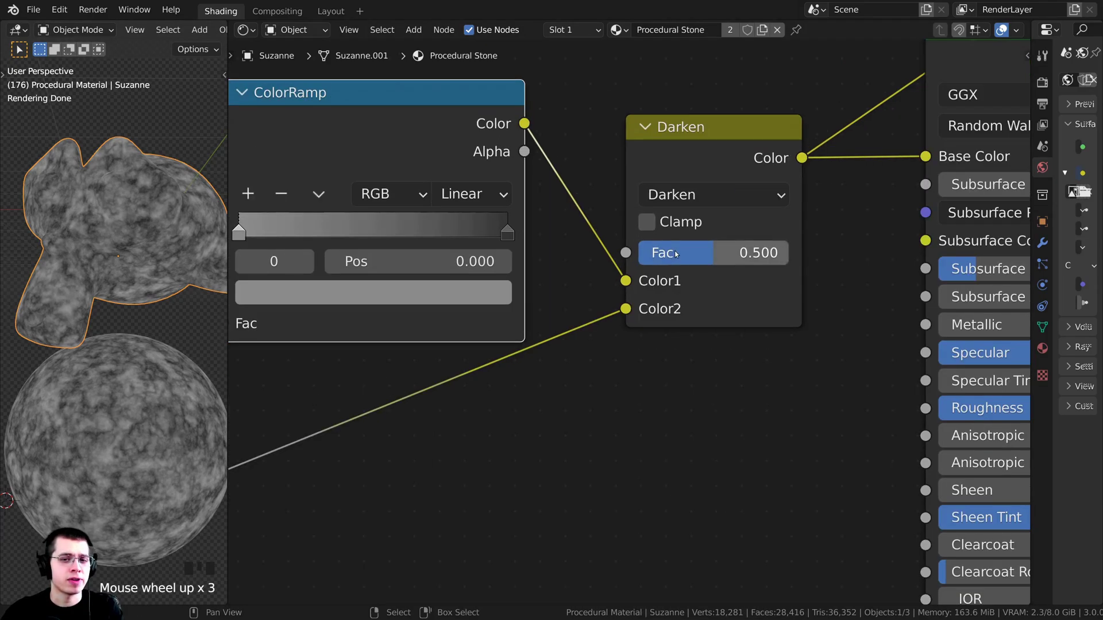
drag(672, 251, 732, 257)
scroll(26, 243, up, 2)
click(728, 256)
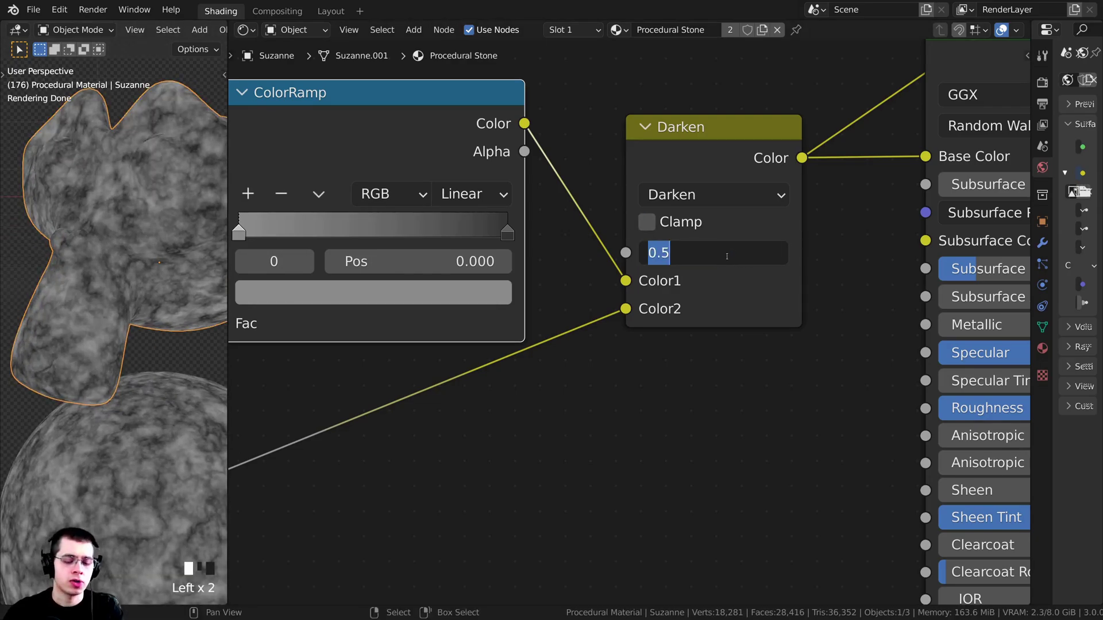
text(.3)
key(Return)
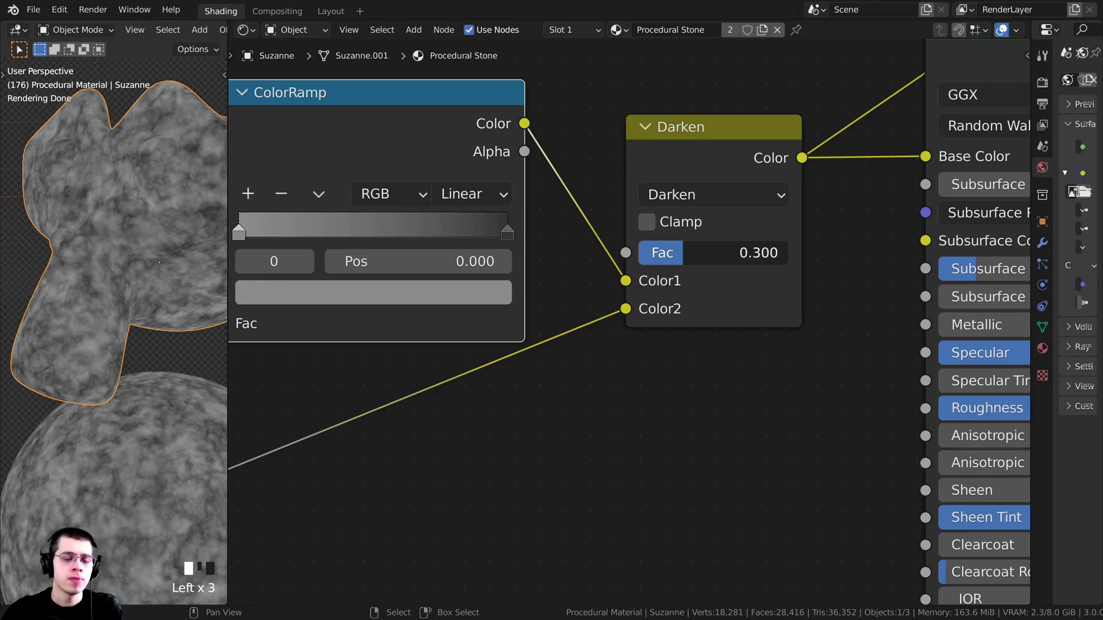
mouse_move(726, 257)
mouse_down()
mouse_move(789, 256)
mouse_move(666, 254)
mouse_move(726, 255)
mouse_up()
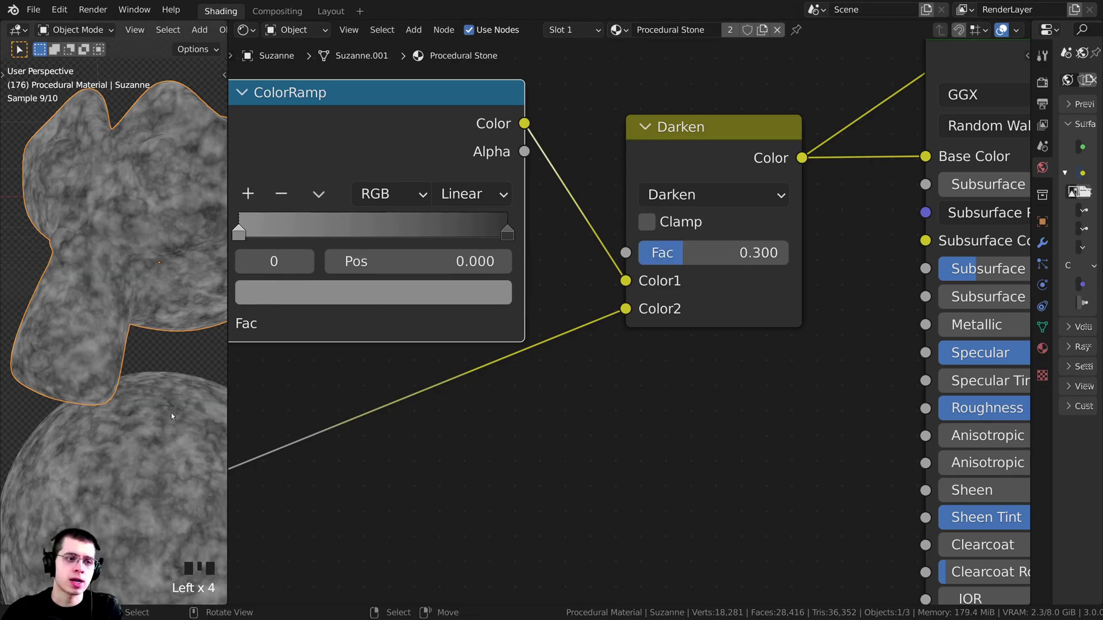
Step: Preview the full Principled BSDF shader on the models and move the Material Output clear of the shader node
scroll(171, 412, down, 3)
shift+middle_drag(119, 374, 99, 320)
scroll(739, 253, down, 3)
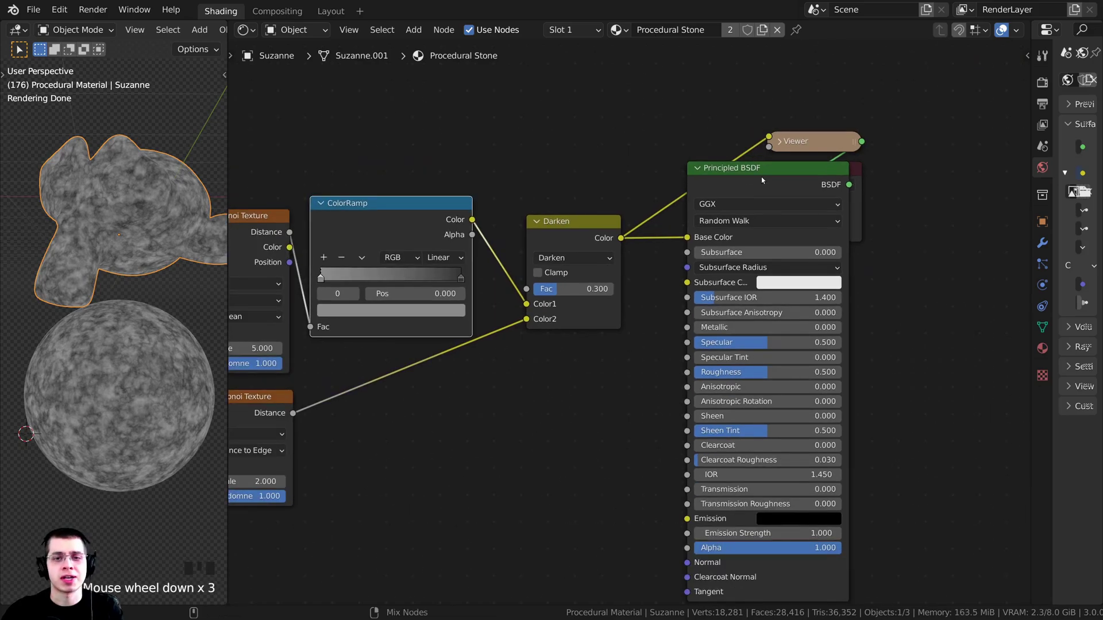
ctrl+shift+click(764, 181)
drag(859, 167, 996, 166)
shift+middle_drag(9, 328, 11, 368)
scroll(522, 394, up, 1)
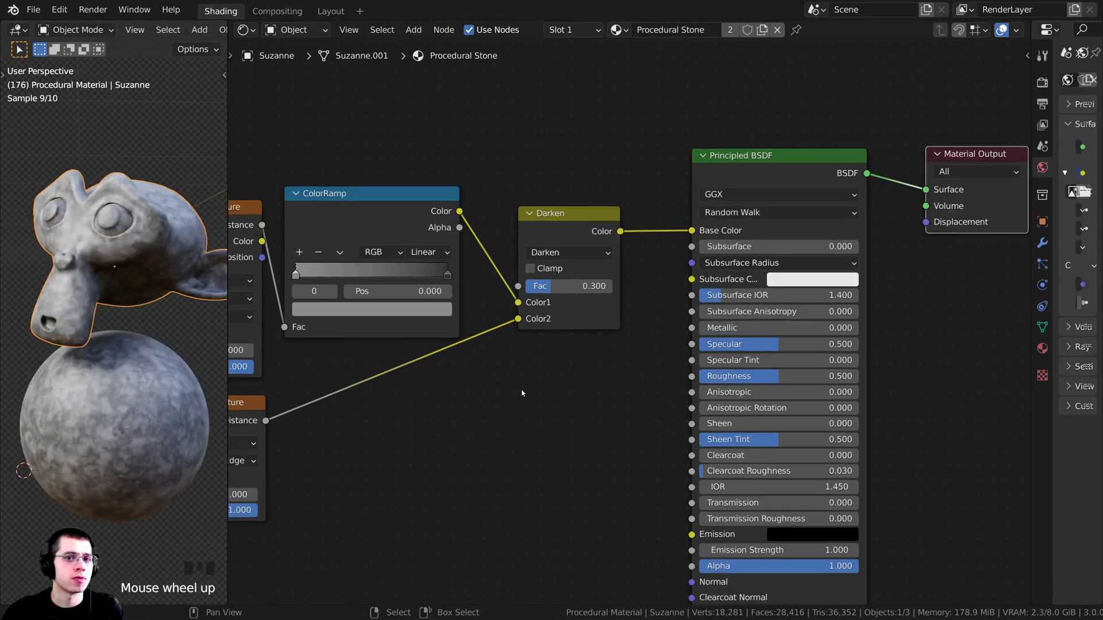
Step: Connect the Darken node's Color output to the Principled BSDF's Roughness input
middle_drag(522, 394, 712, 311)
scroll(712, 310, down, 2)
shift+middle_drag(117, 260, 69, 216)
scroll(103, 262, up, 2)
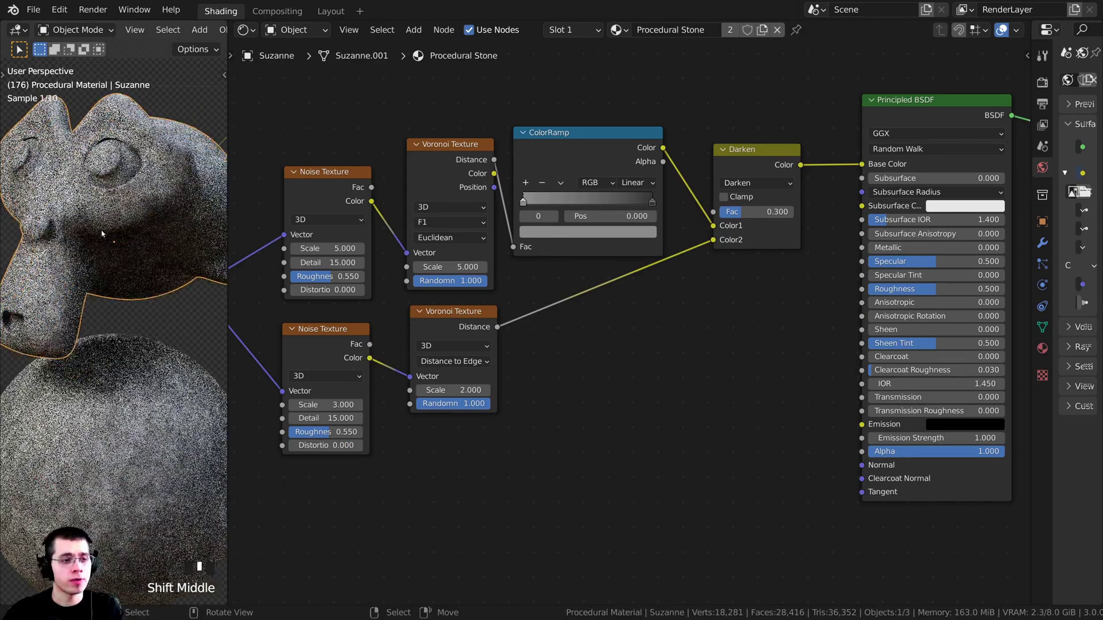
scroll(69, 216, down, 1)
middle_drag(795, 170, 761, 167)
drag(761, 167, 826, 287)
middle_drag(826, 288, 781, 291)
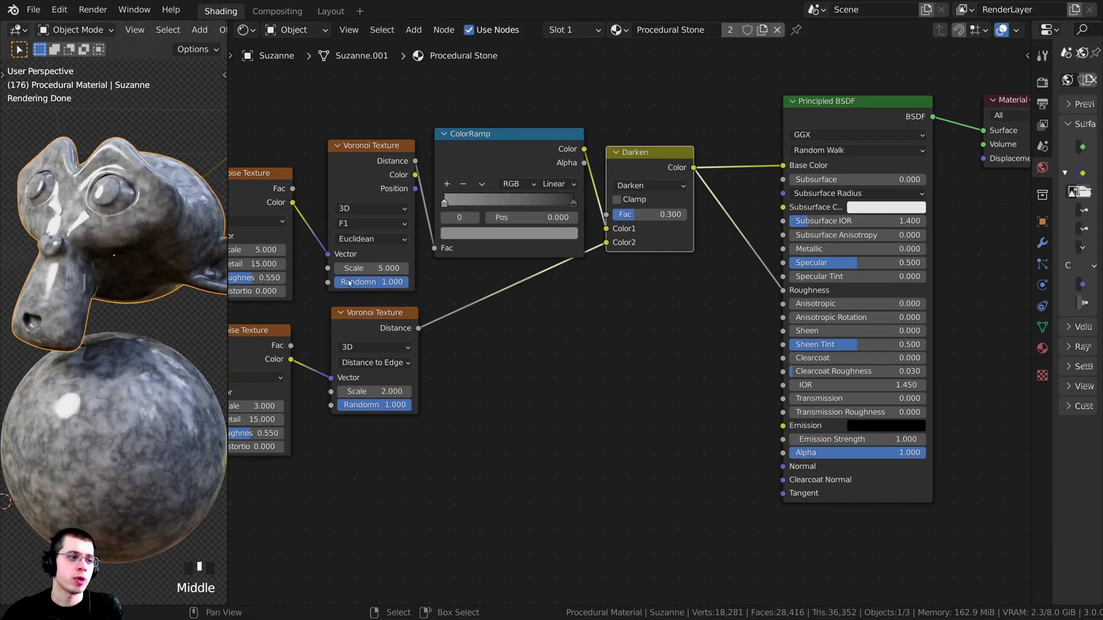
Step: Insert a new ColorRamp node on the link between the Darken node and the Roughness input
scroll(673, 268, up, 1)
middle_drag(634, 225, 631, 225)
key(shift+a)
click(496, 136)
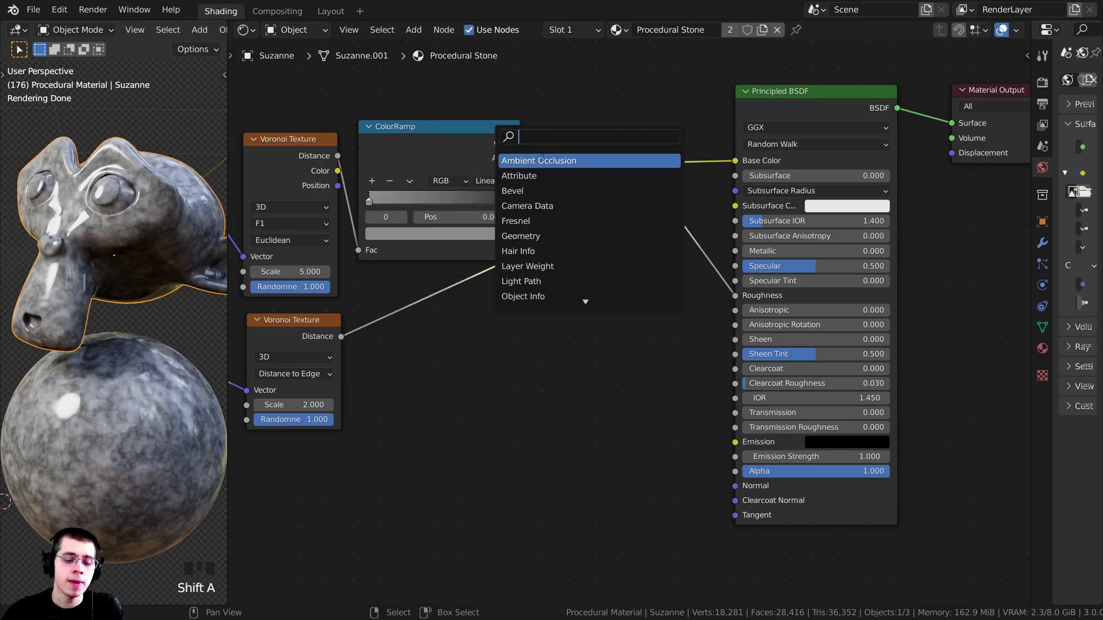
text(col)
click(541, 160)
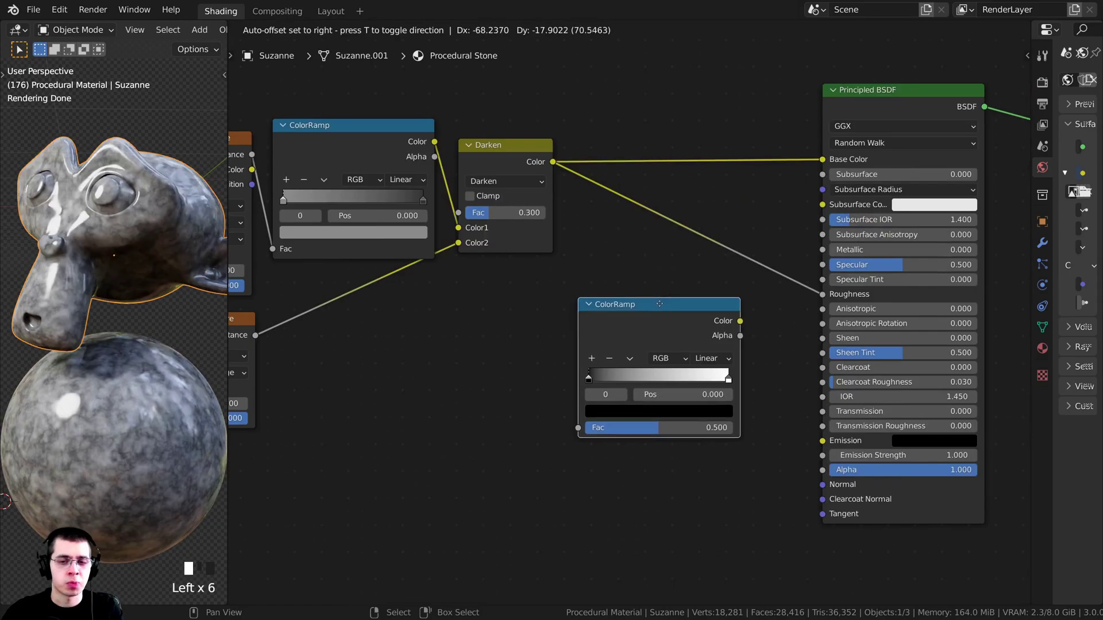
click(705, 248)
middle_drag(704, 248, 682, 249)
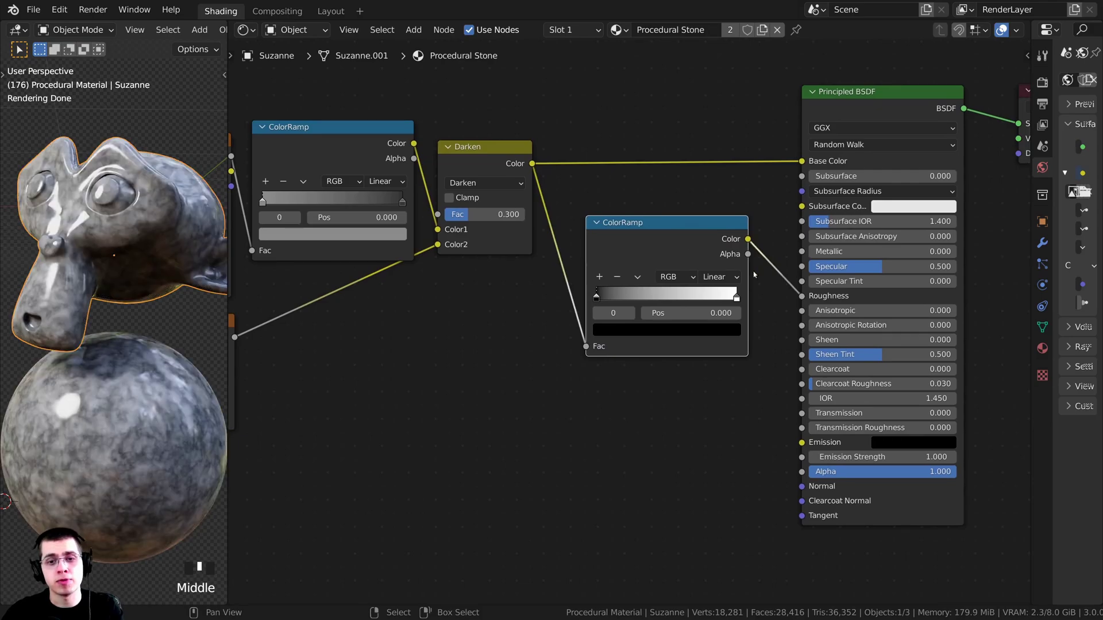
Step: Change the black stop of the roughness ColorRamp to a light gray and save the file
scroll(645, 259, up, 2)
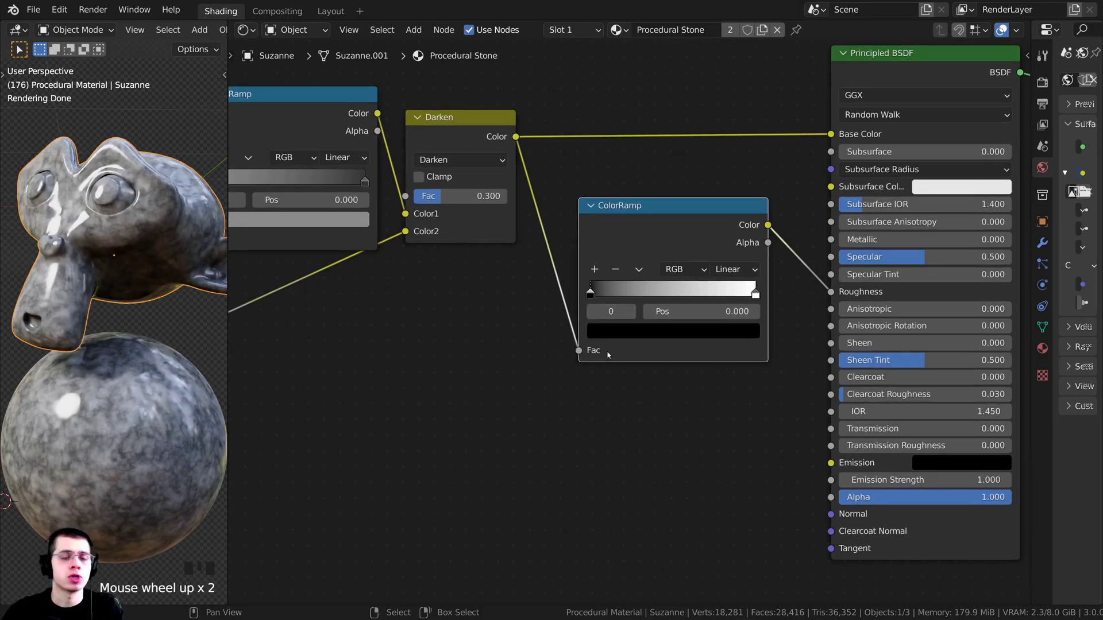
scroll(597, 310, down, 2)
middle_drag(603, 331, 596, 378)
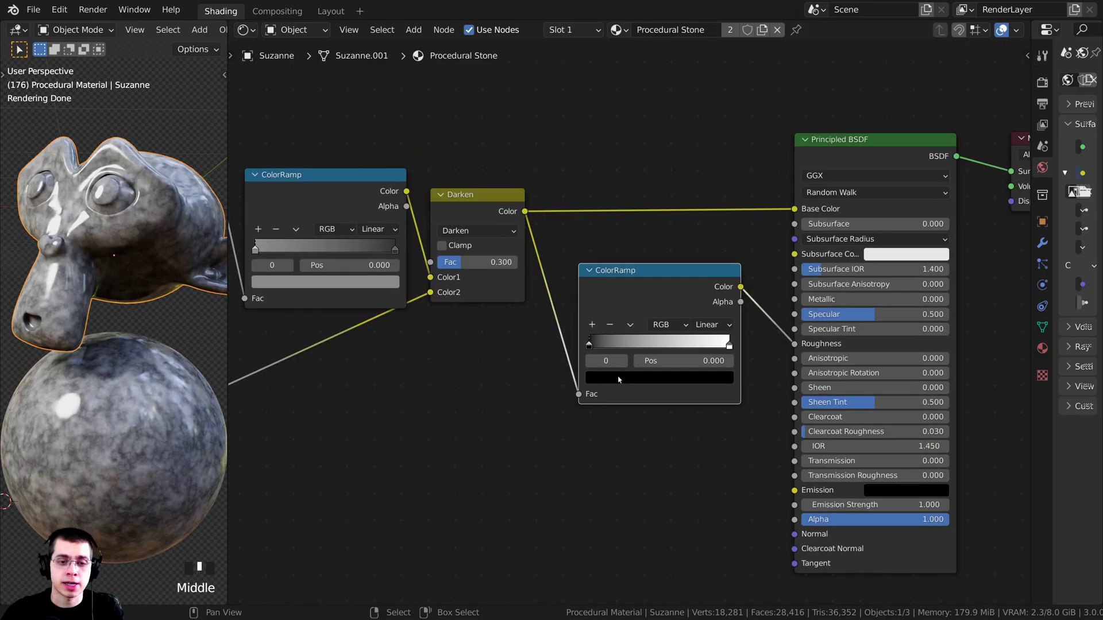
click(618, 381)
drag(698, 265, 702, 214)
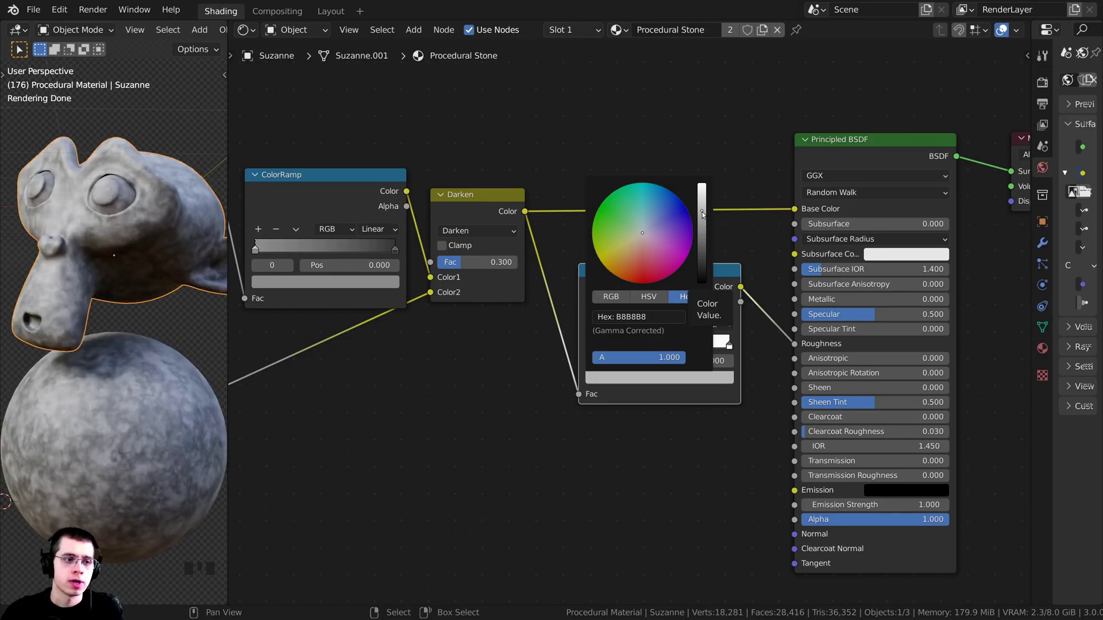
drag(702, 214, 702, 219)
middle_drag(130, 340, 123, 313)
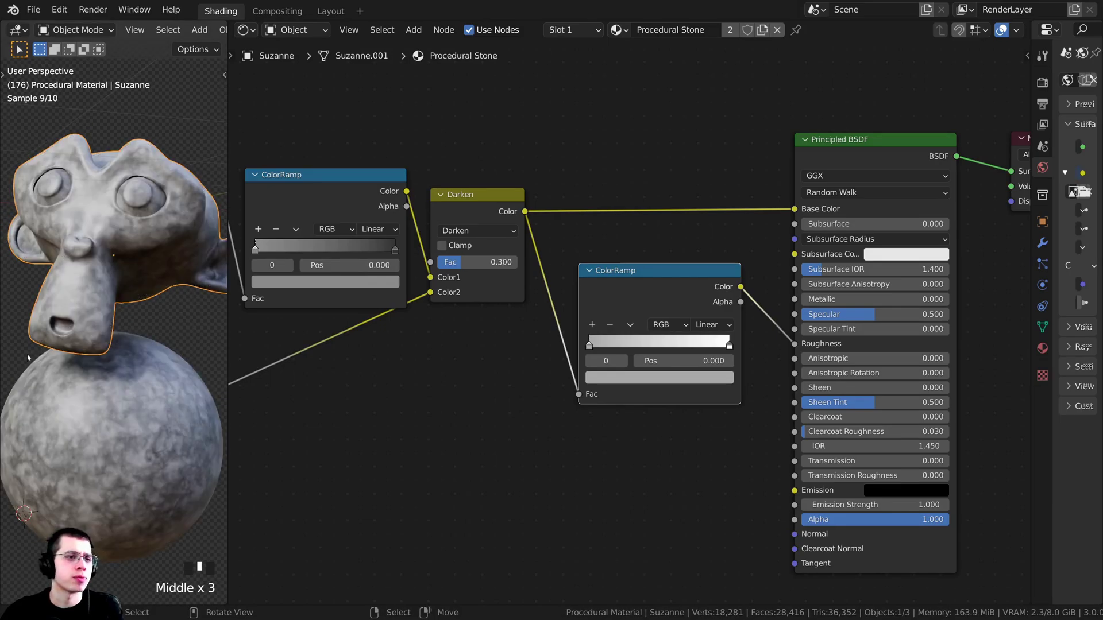
scroll(628, 293, down, 3)
middle_drag(628, 293, 637, 272)
click(637, 272)
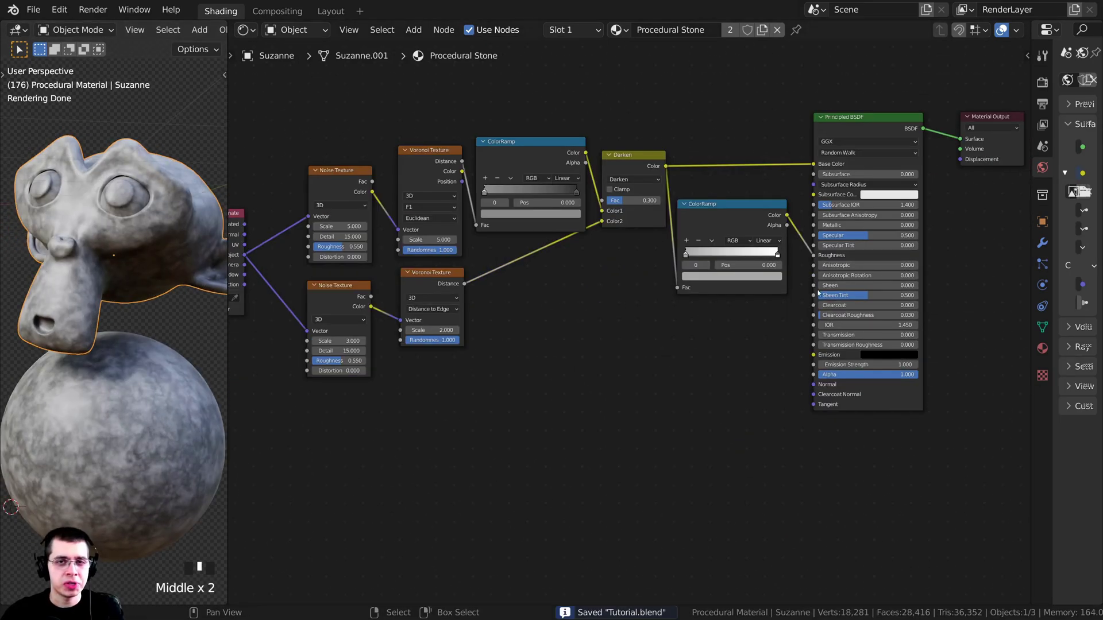
Step: Connect the Darken node's Color output to the Principled BSDF's Normal input and check the surface of the head and sphere
scroll(818, 293, up, 1)
click(752, 212)
middle_drag(753, 211, 713, 194)
scroll(825, 374, up, 3)
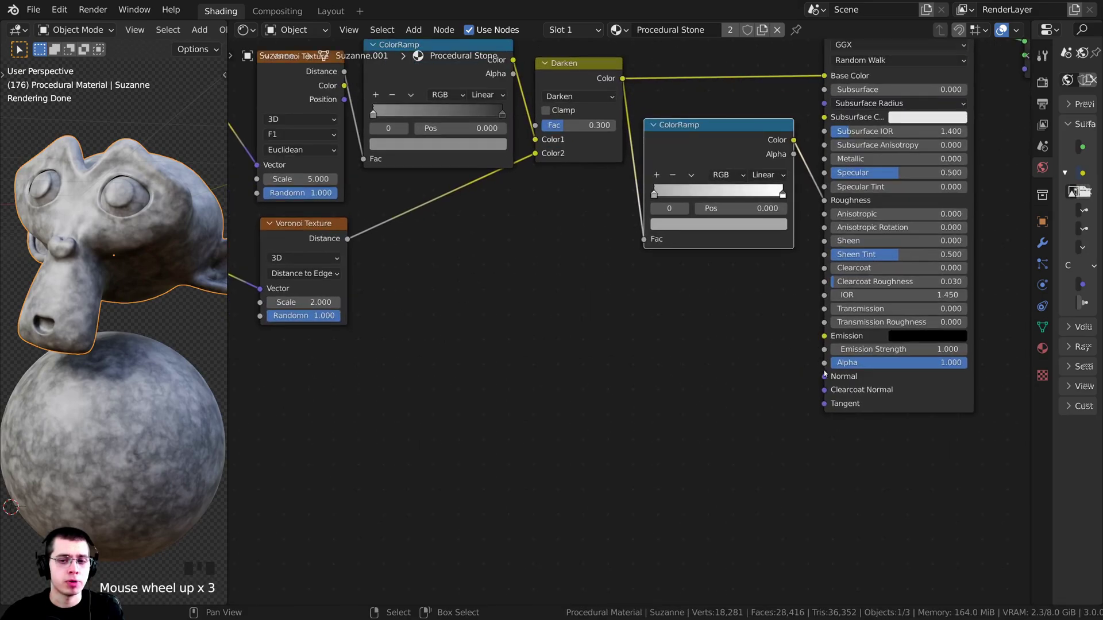
click(825, 373)
scroll(632, 127, down, 2)
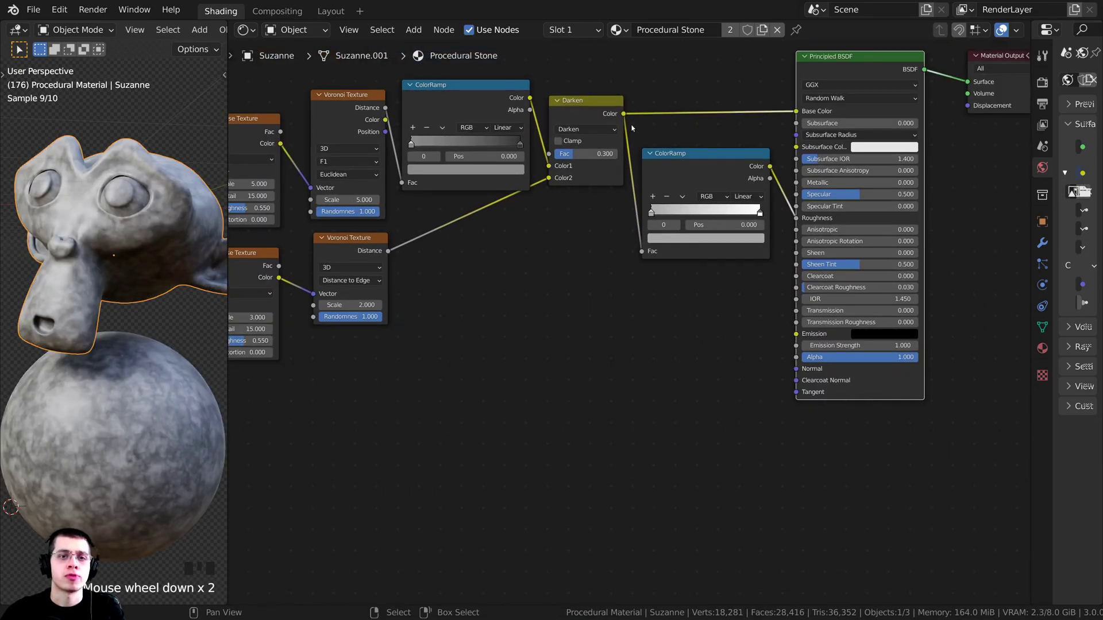
drag(623, 114, 796, 369)
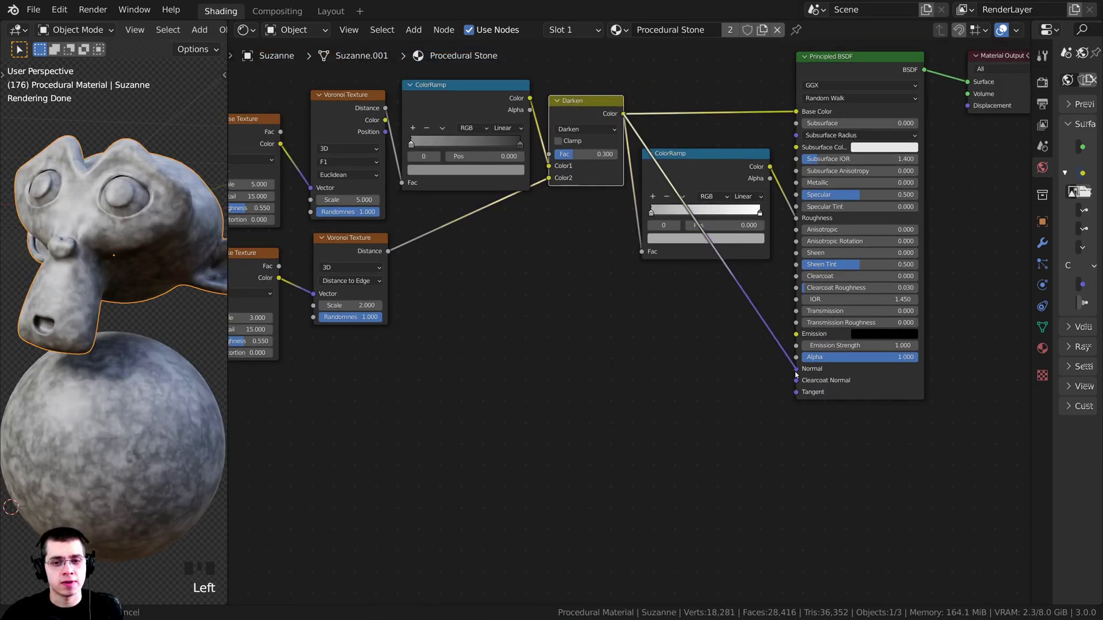
middle_drag(626, 362, 615, 370)
scroll(573, 133, up, 2)
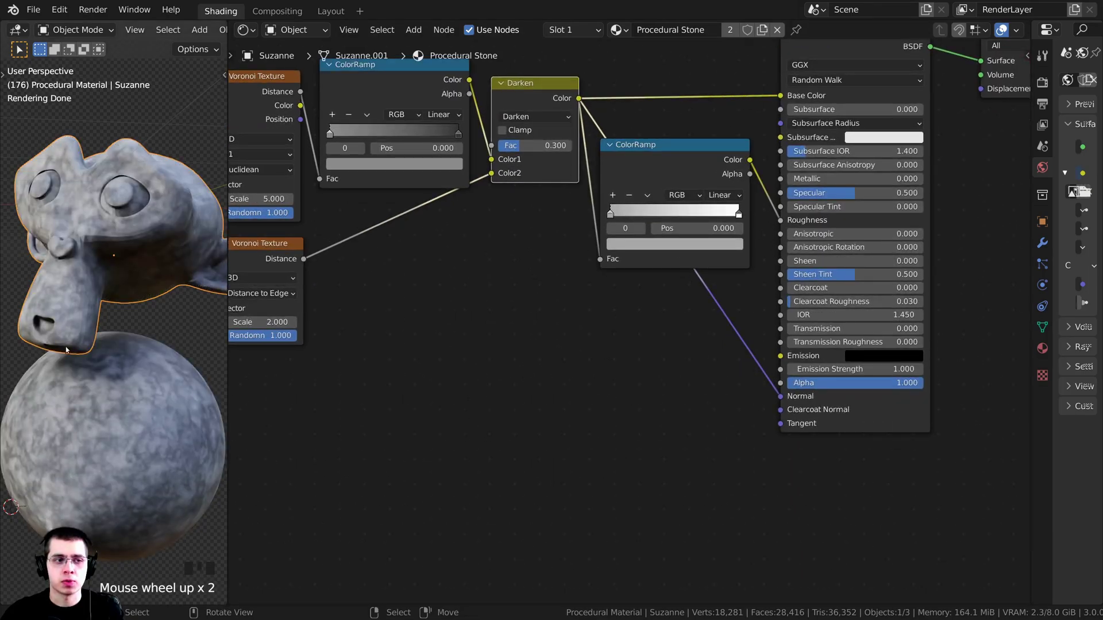
shift+scroll(63, 353, up, 1)
scroll(56, 350, up, 3)
scroll(86, 371, down, 4)
middle_drag(130, 394, 123, 380)
Step: Add a Bump node on the link between the Darken node's Color output and the Principled BSDF's Normal input
key(shift+a)
click(460, 207)
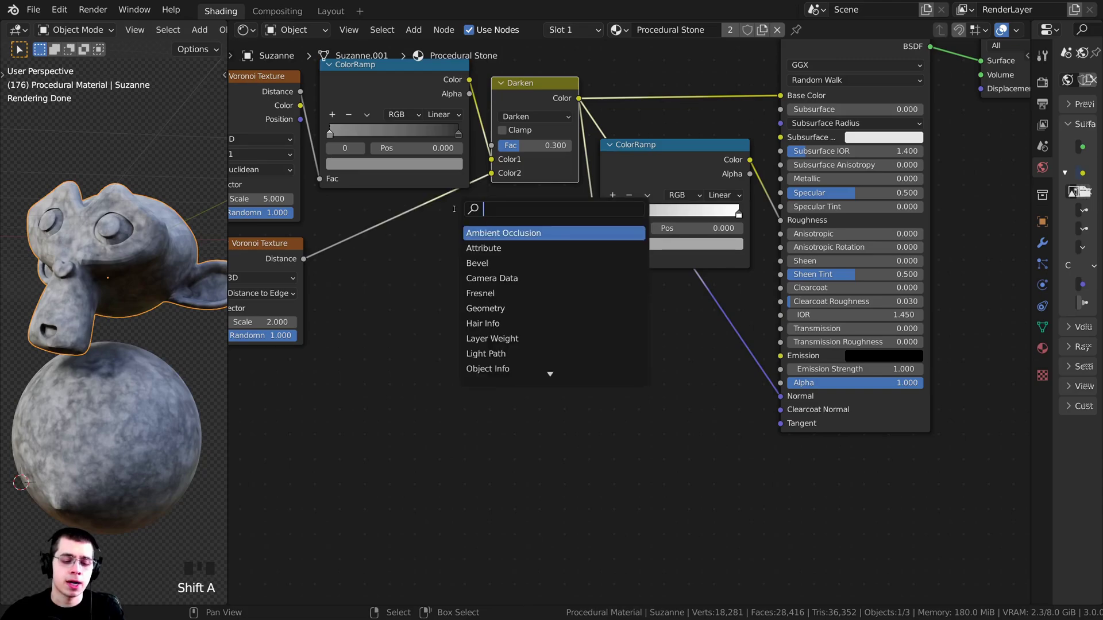
text(bump)
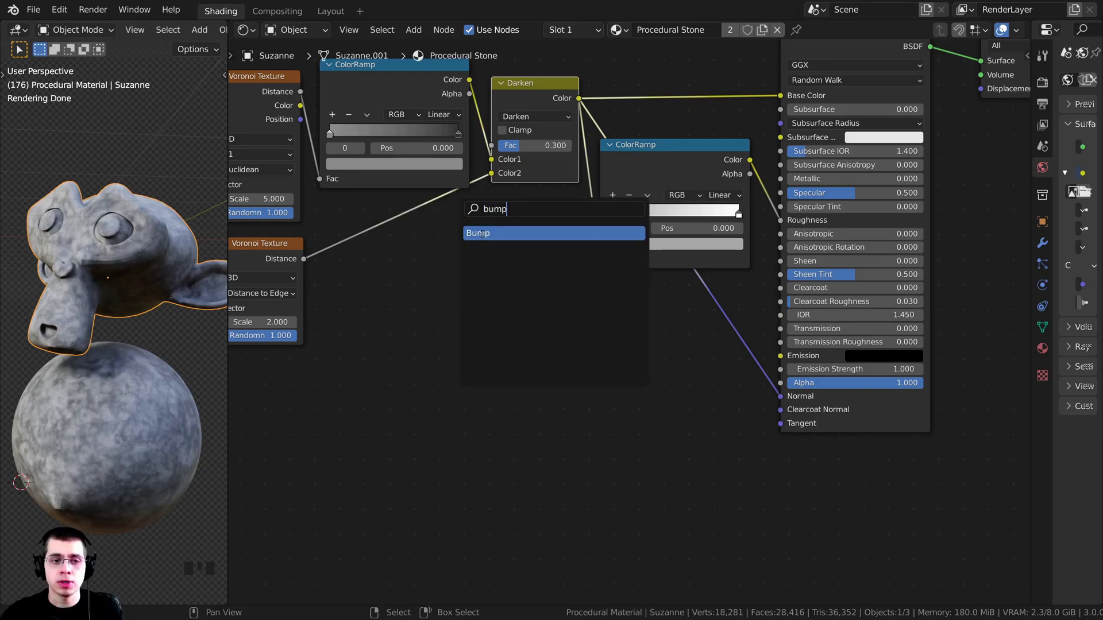
click(482, 233)
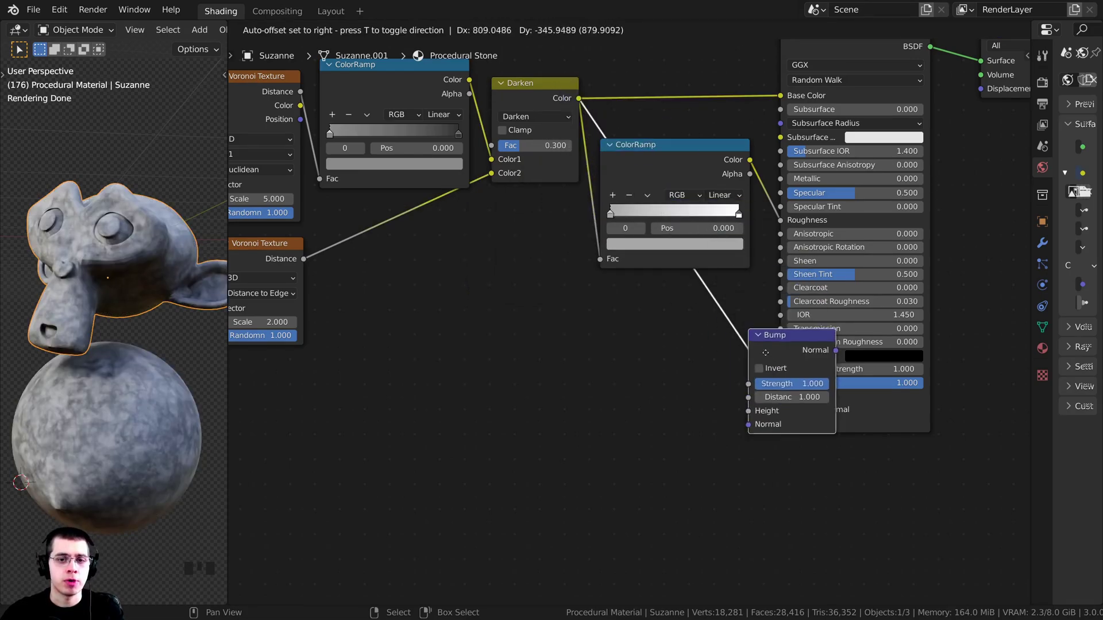
click(658, 356)
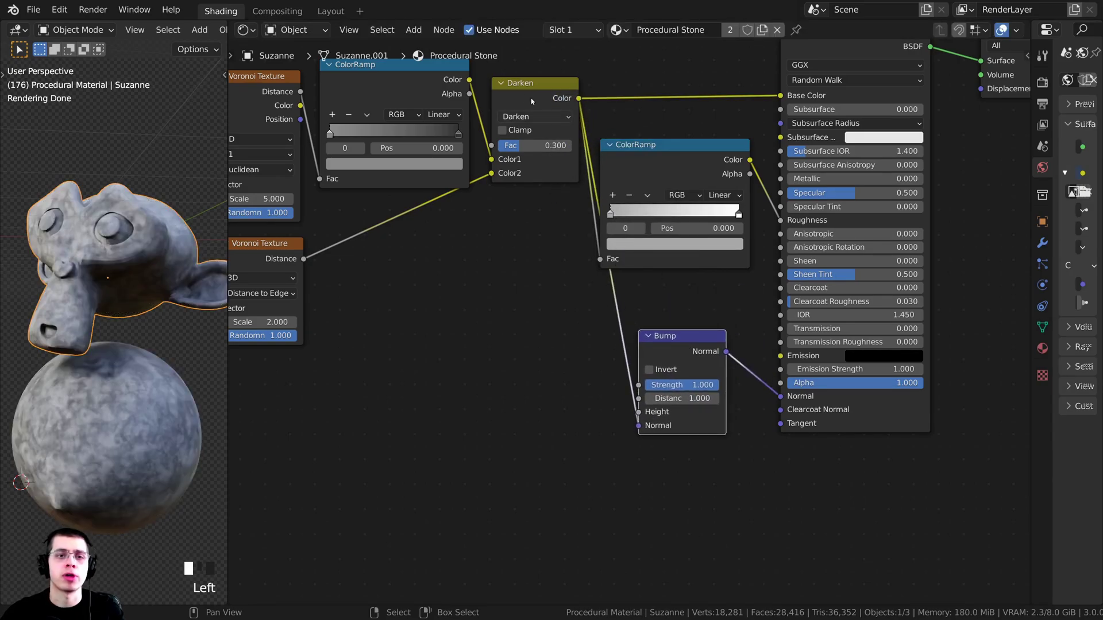
Step: Move the Darken node's Color link from the Bump node's Normal input to its Height input
click(617, 130)
drag(655, 145, 667, 138)
click(564, 123)
drag(564, 123, 611, 97)
scroll(624, 323, up, 2)
click(677, 337)
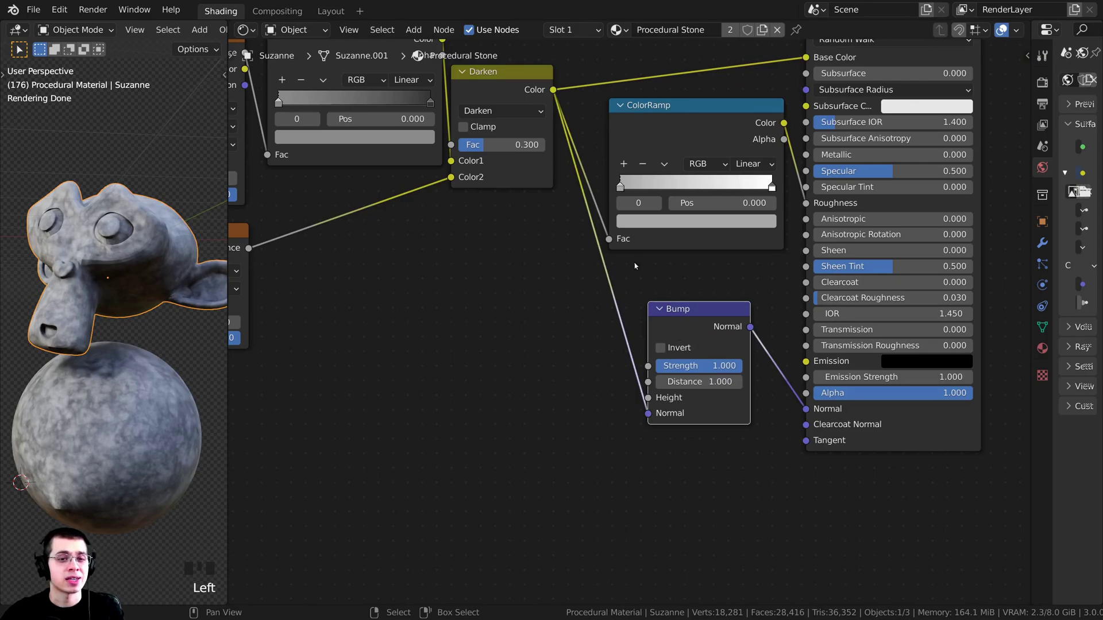
drag(649, 414, 648, 398)
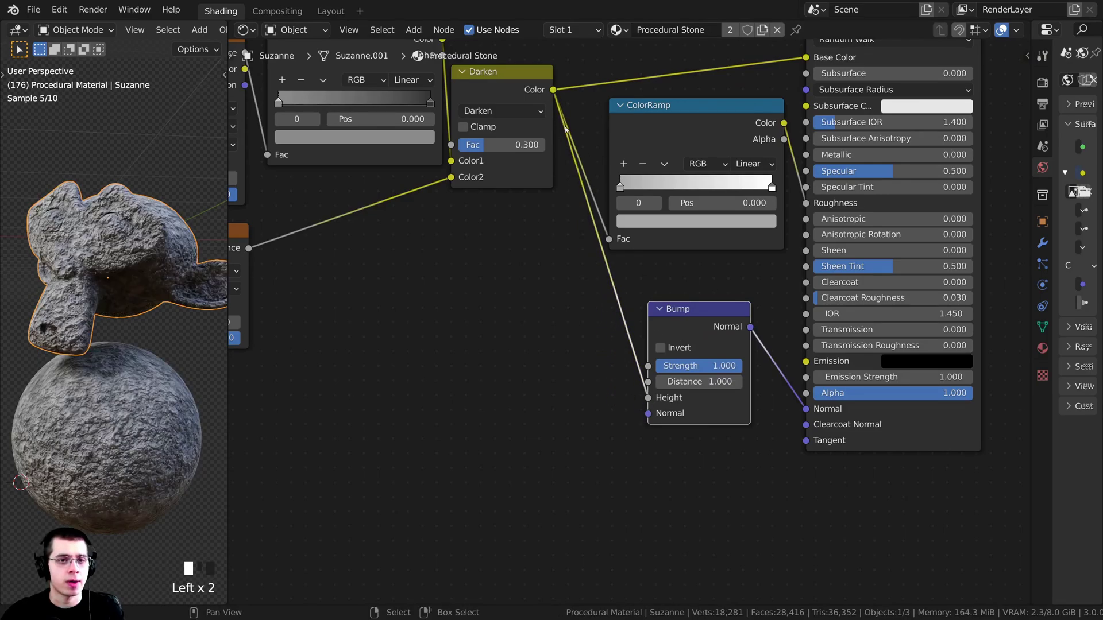
click(550, 92)
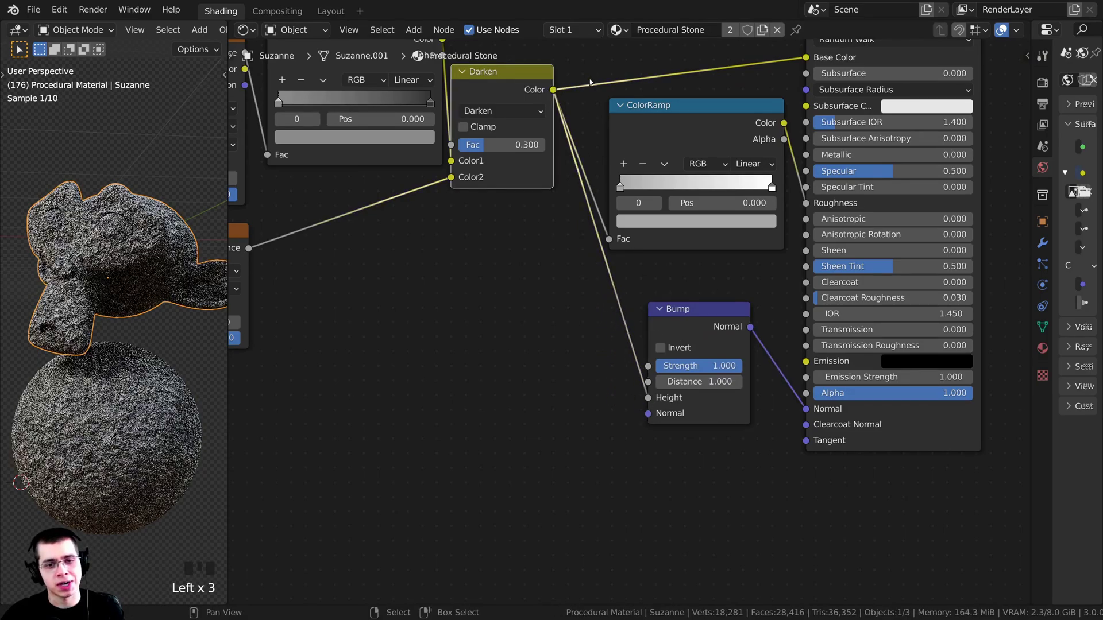
click(741, 321)
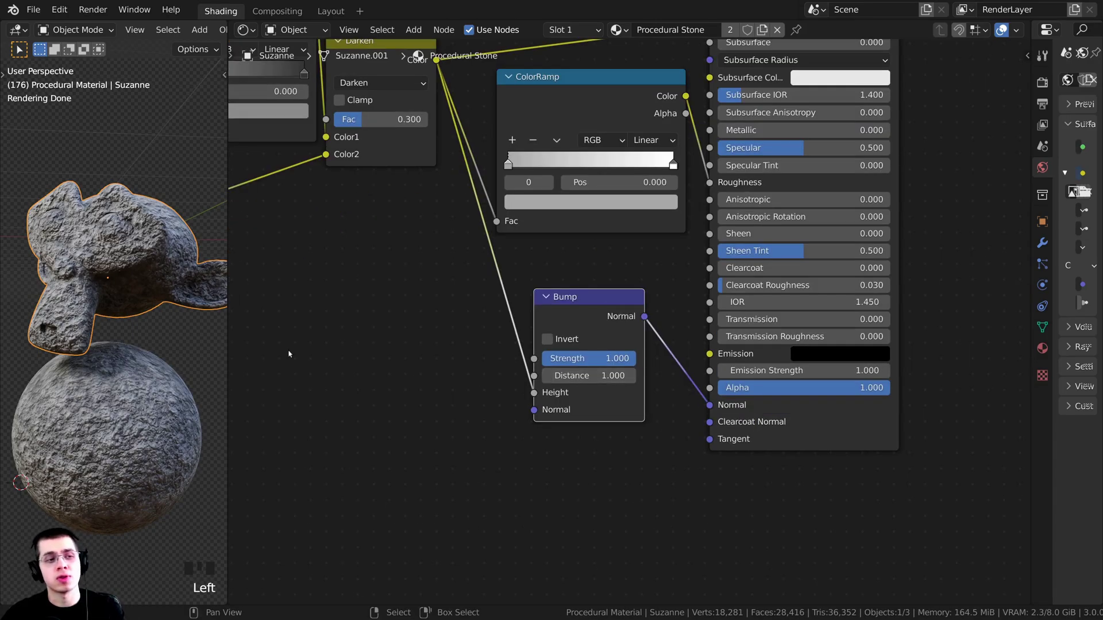
Step: Set the Bump node's Strength to 0.25, check the surface of the head and sphere, and save the file
scroll(136, 360, up, 2)
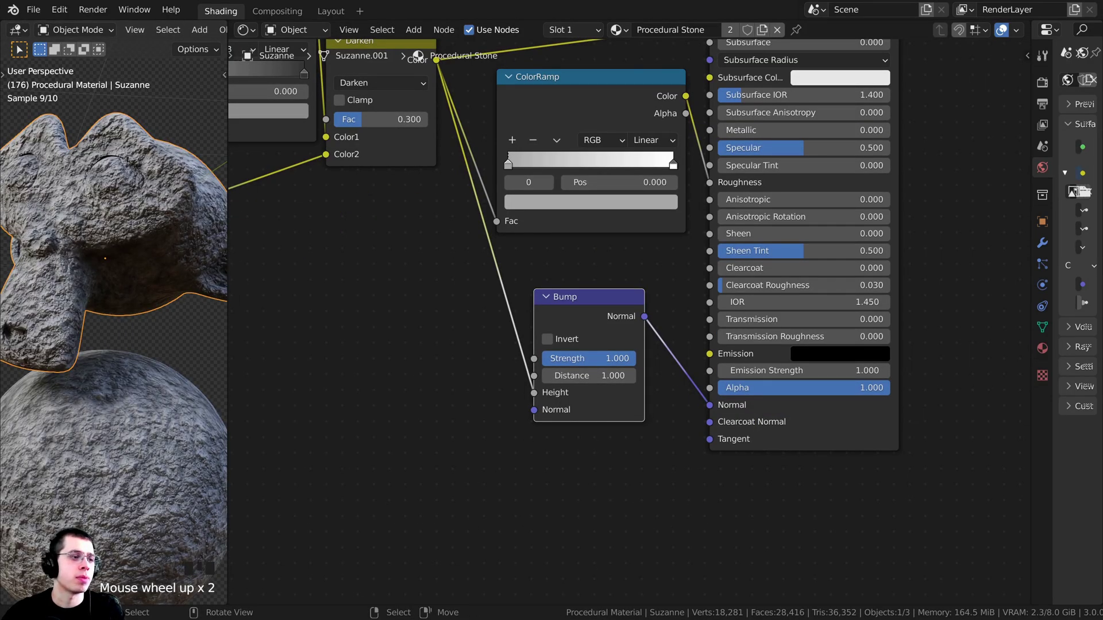
click(578, 360)
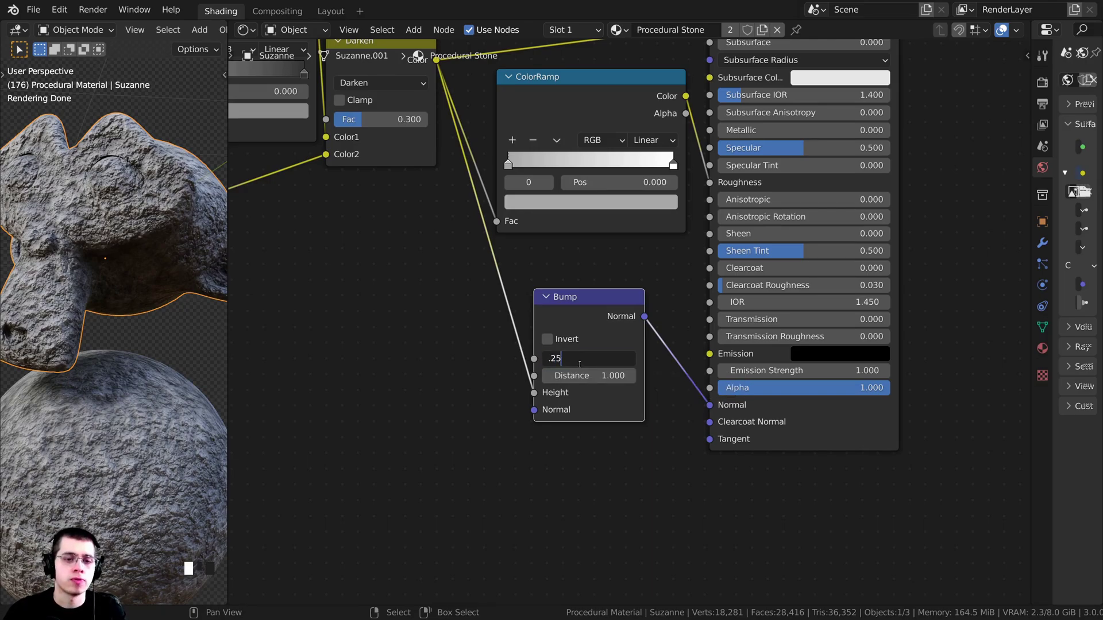
key(Return)
shift+middle_drag(80, 218, 102, 240)
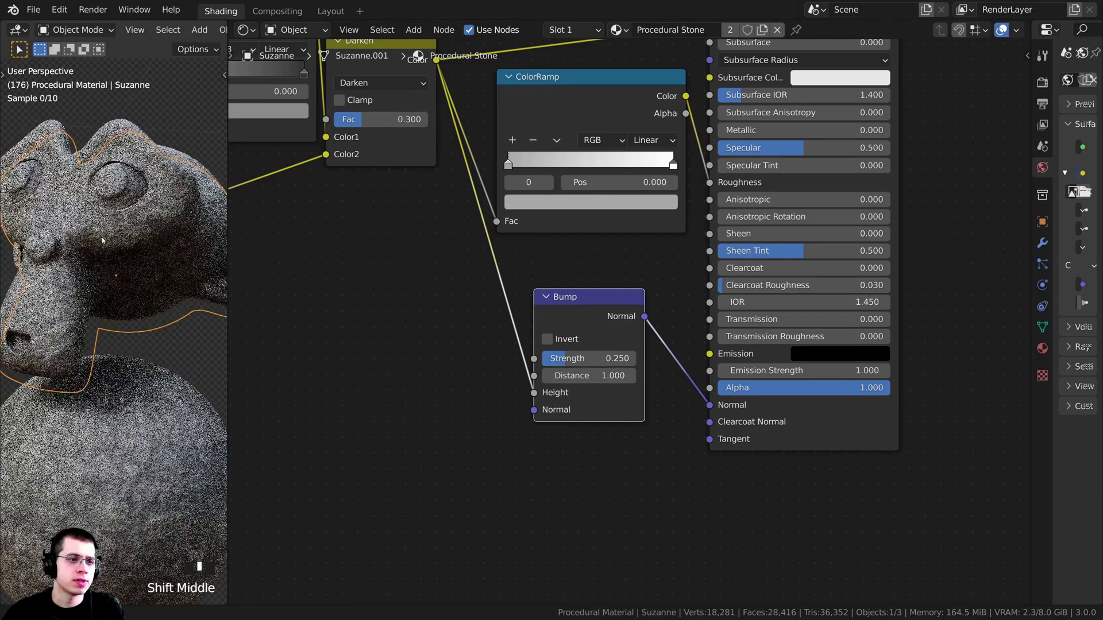
scroll(93, 240, up, 1)
shift+middle_drag(119, 369, 123, 270)
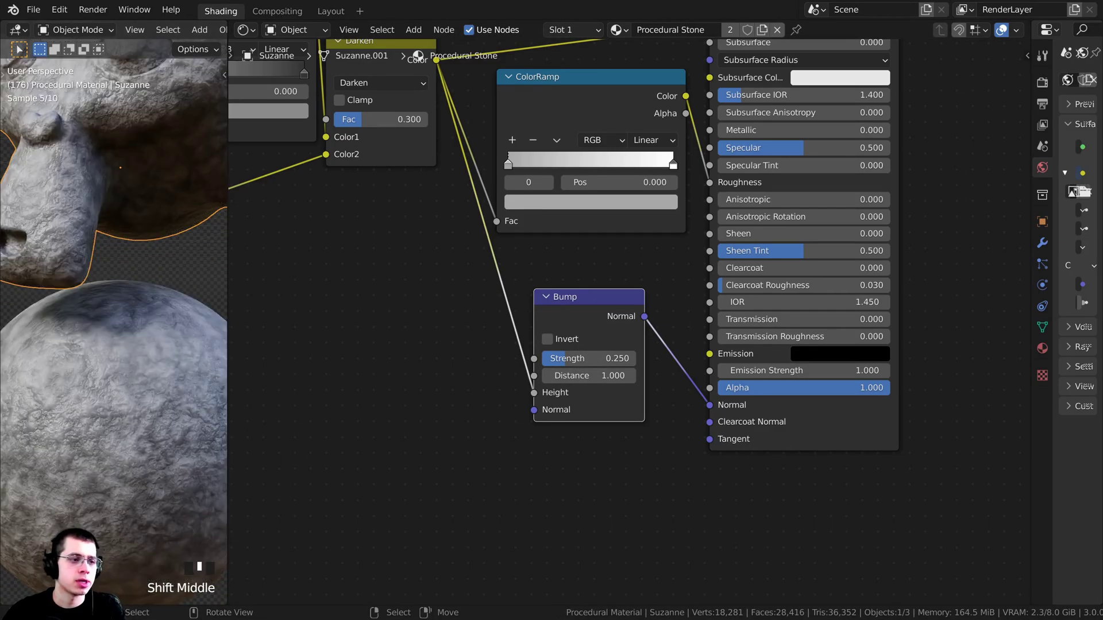
key(Home)
key(ctrl+s)
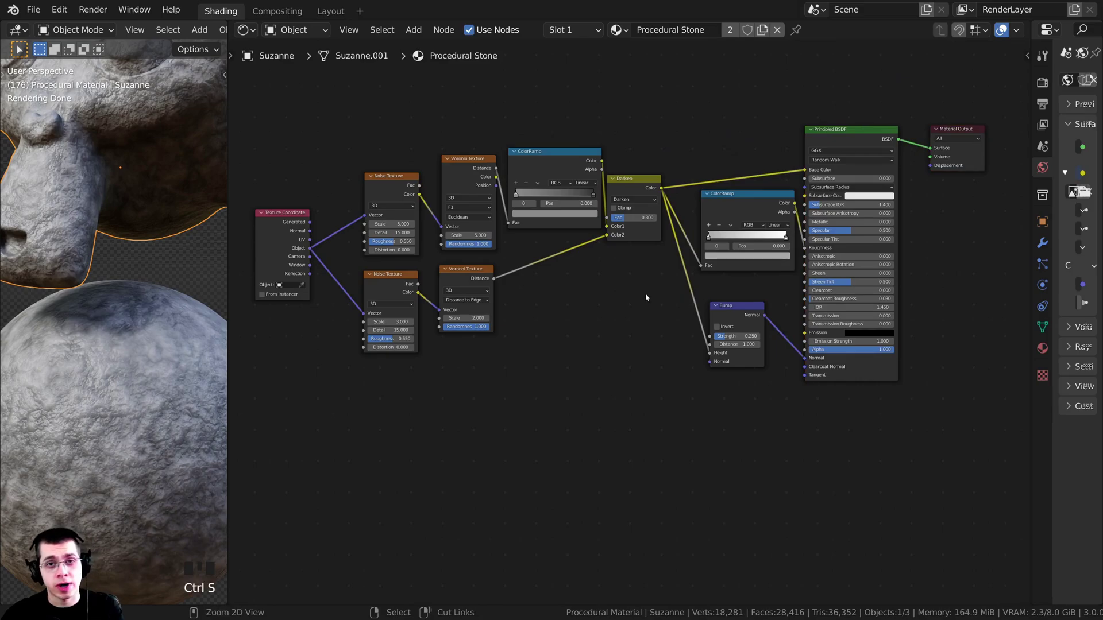
Step: Preview the Distance to Edge Voronoi Texture alone on the head and sphere
scroll(641, 296, up, 4)
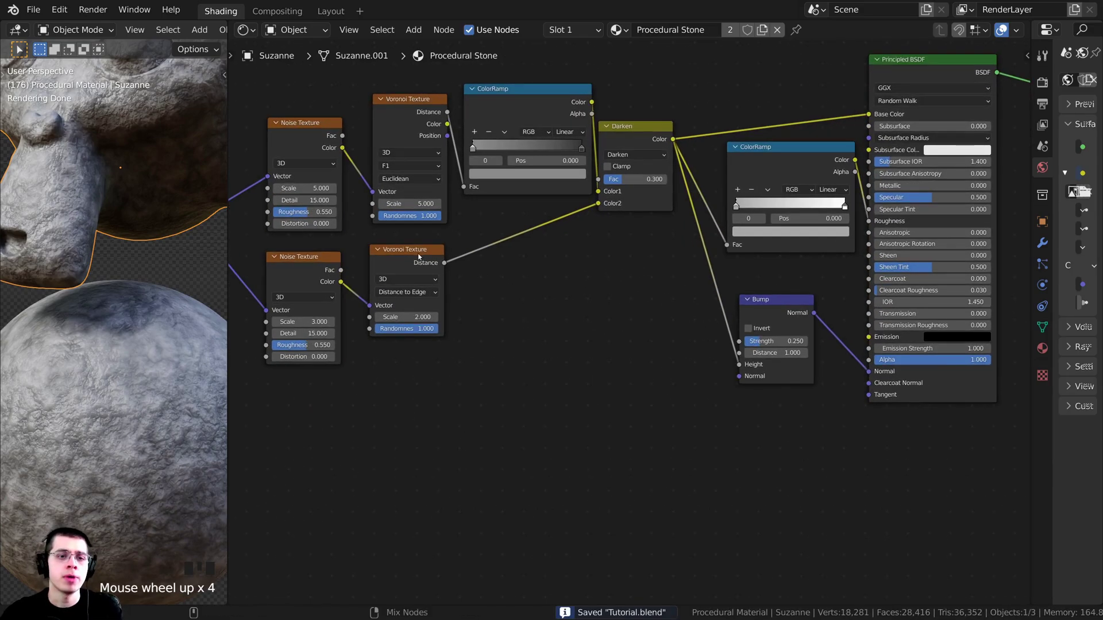
ctrl+shift+click(420, 258)
drag(419, 258, 421, 262)
scroll(119, 215, down, 1)
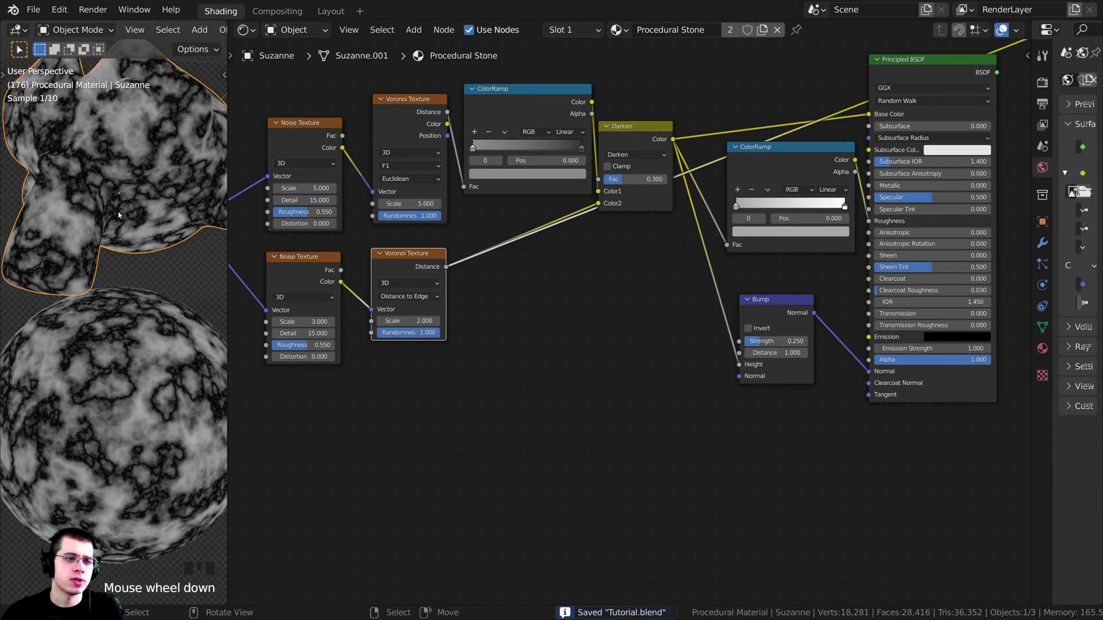
scroll(629, 321, up, 1)
Step: Duplicate the Bump node and place the copy before the original, below the Darken node
click(790, 313)
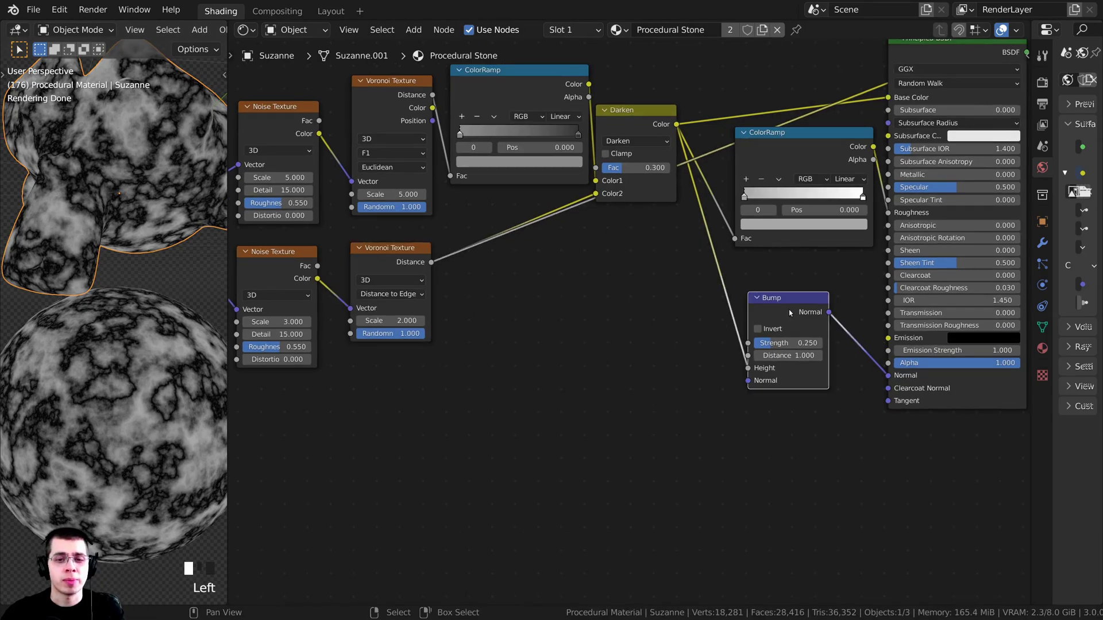
scroll(799, 313, up, 1)
key(shift+d)
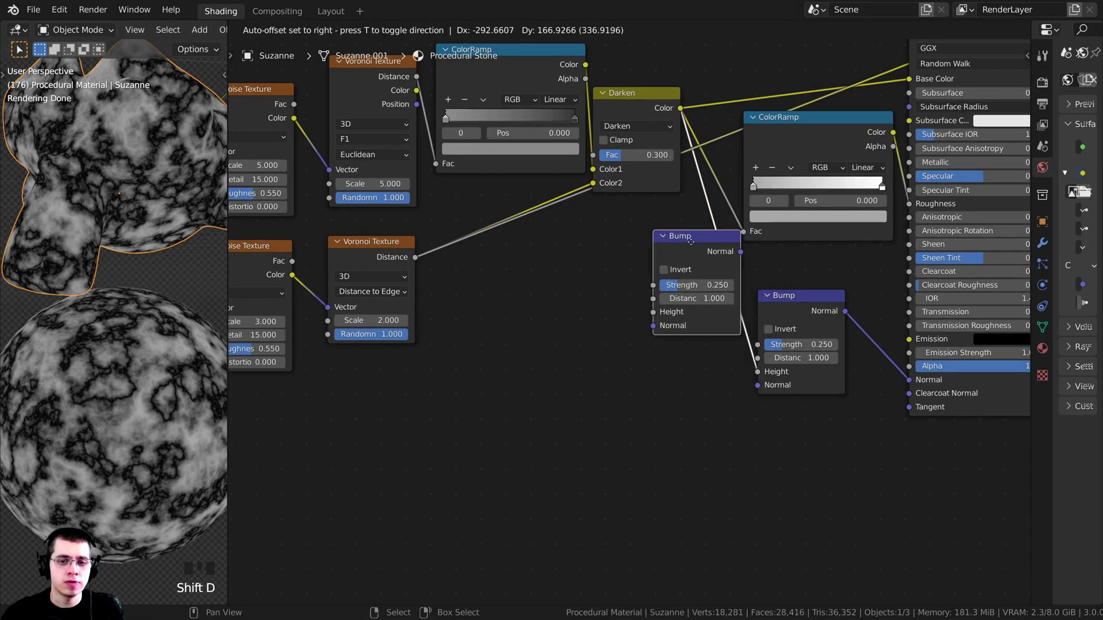
click(670, 325)
scroll(670, 325, up, 1)
middle_drag(671, 325, 653, 301)
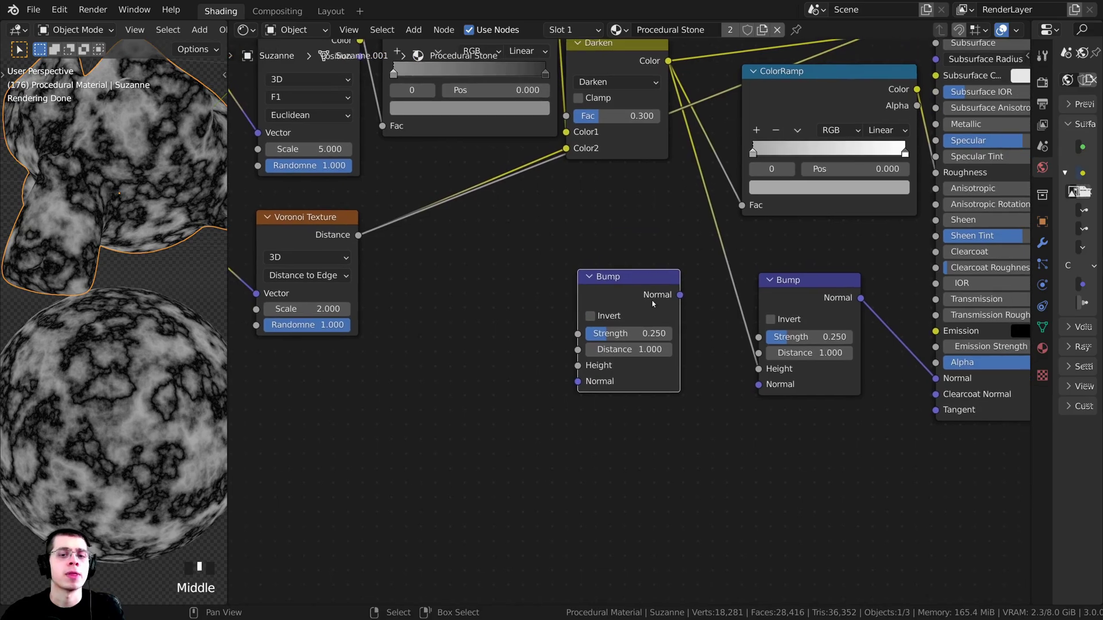
Step: Connect the copied Bump's Normal output to the original Bump's Normal input, and the Distance to Edge Voronoi's Distance output to the copy's Height
drag(680, 295, 758, 384)
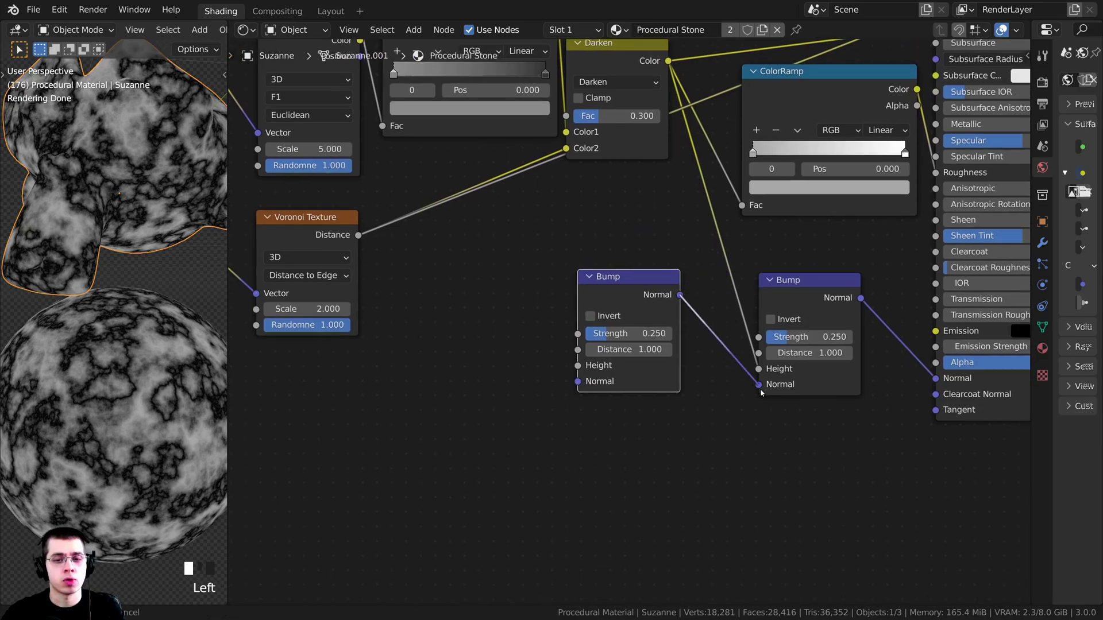
drag(638, 287, 656, 303)
middle_drag(517, 317, 529, 305)
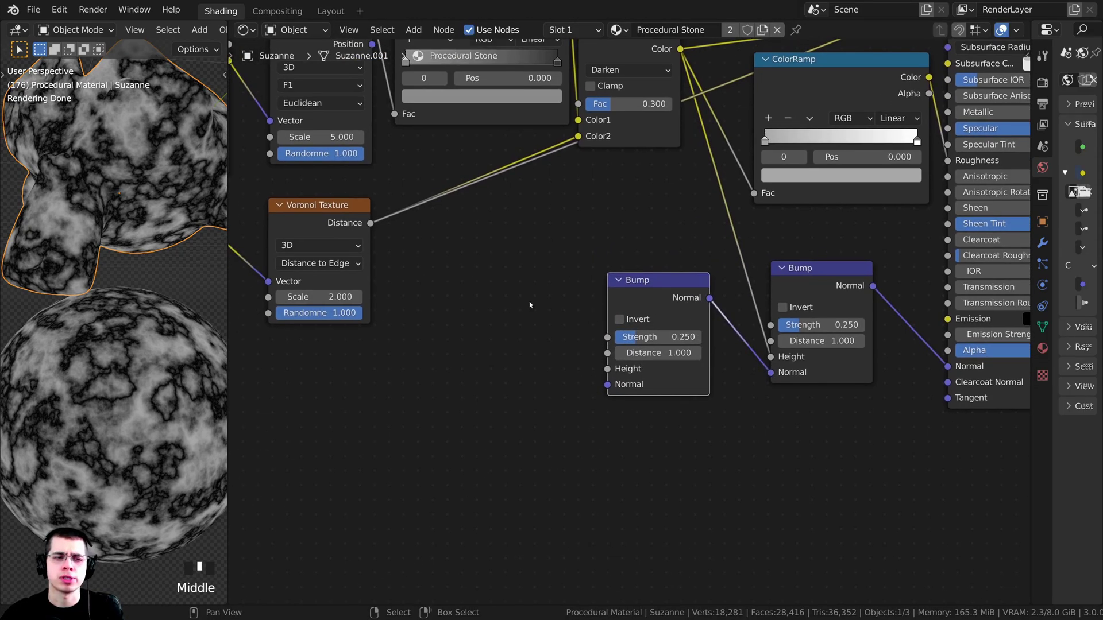
middle_drag(410, 177, 461, 169)
drag(386, 202, 636, 355)
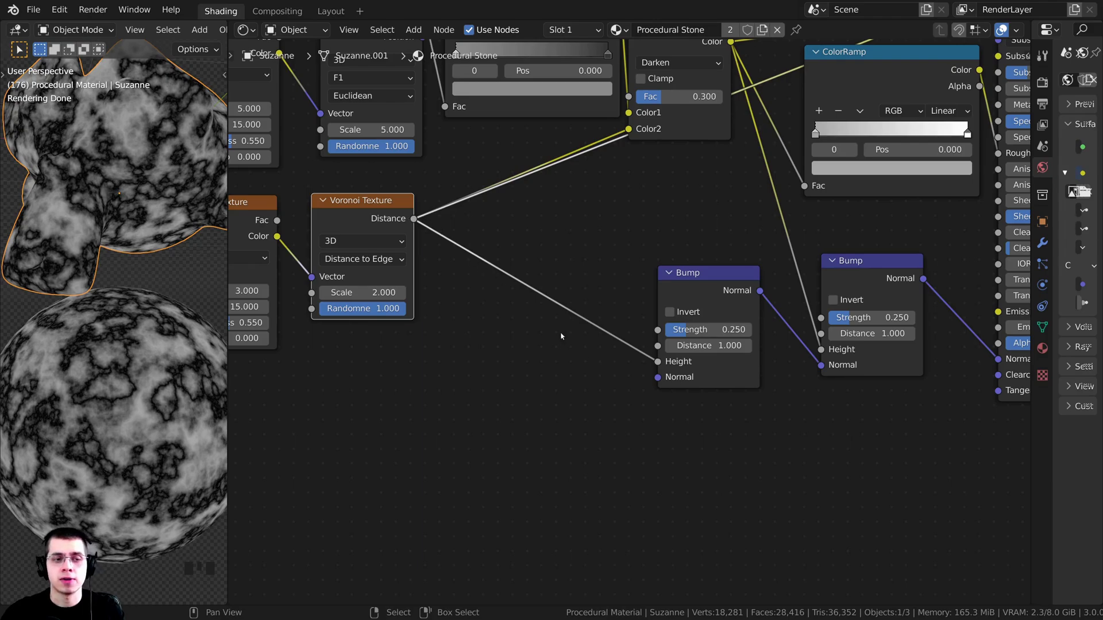
middle_drag(676, 387, 645, 386)
Step: Preview the output of each Bump node in turn and examine the combined normals on the head and sphere
scroll(660, 291, down, 2)
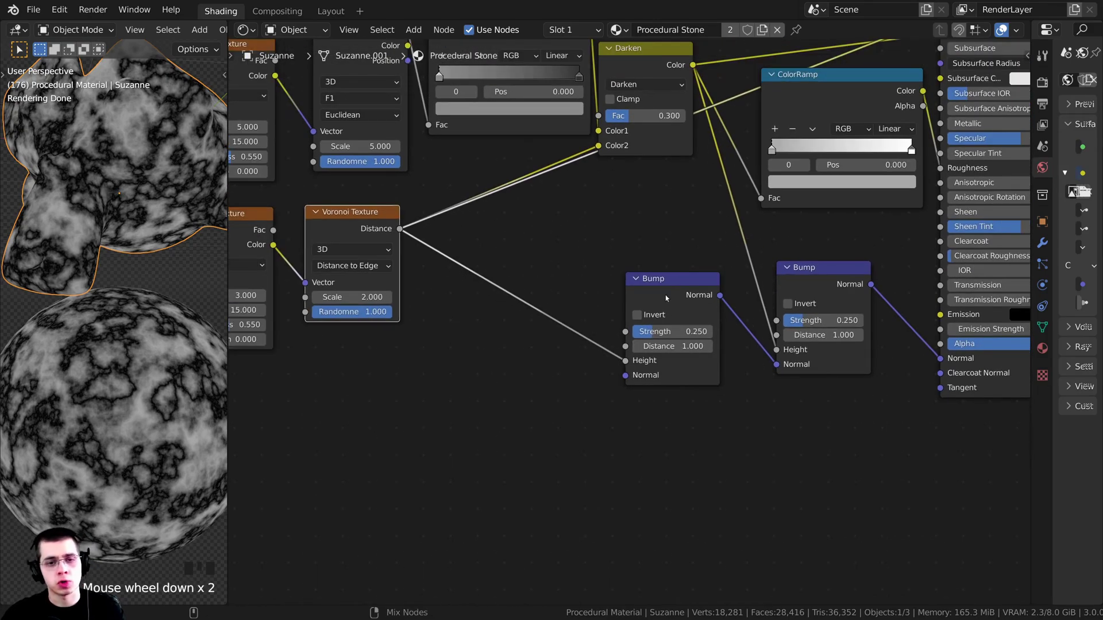
ctrl+shift+click(665, 295)
middle_drag(687, 334, 617, 332)
middle_drag(751, 274, 720, 287)
ctrl+shift+click(726, 286)
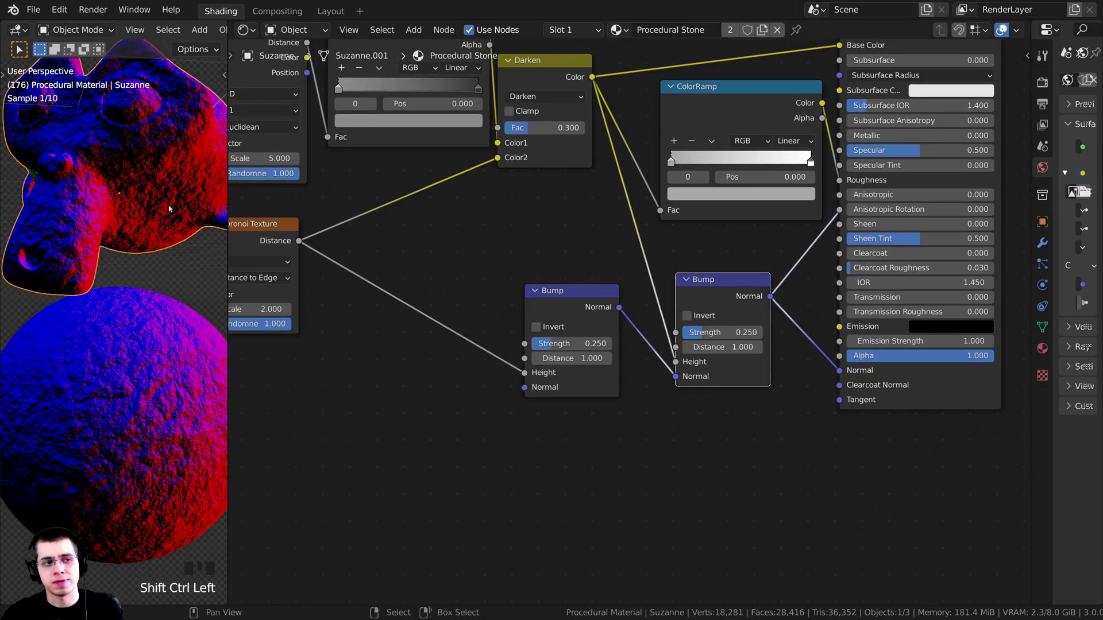
scroll(651, 262, up, 1)
click(545, 308)
click(695, 302)
click(594, 302)
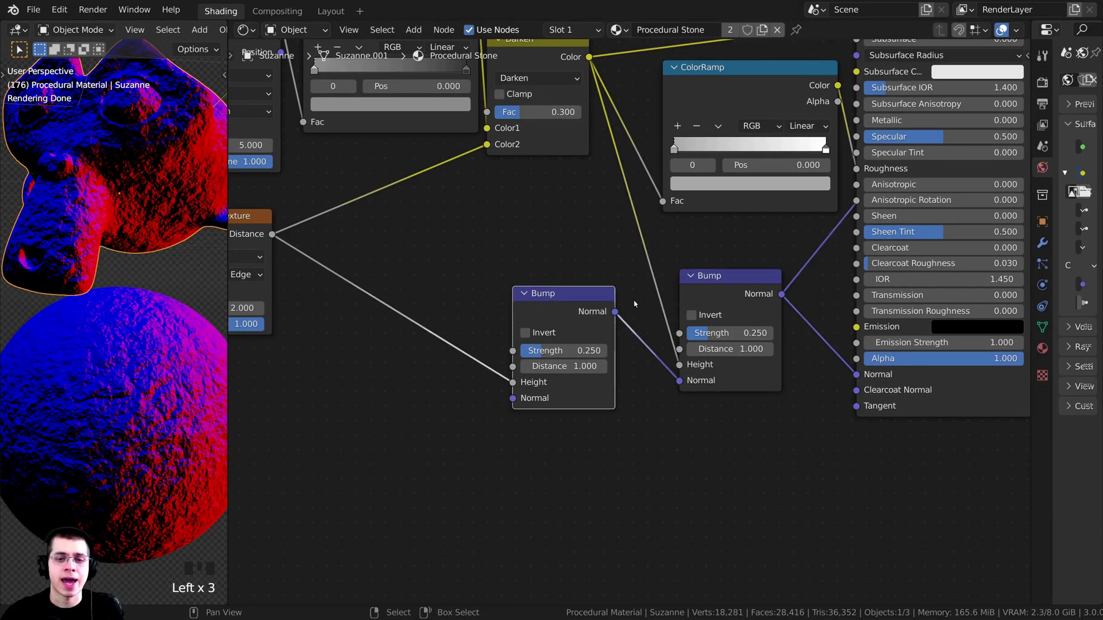
click(692, 297)
click(595, 298)
Step: Switch the preview back to the Principled BSDF so it feeds the Material Output's Surface
scroll(630, 304, down, 4)
middle_drag(770, 166, 746, 203)
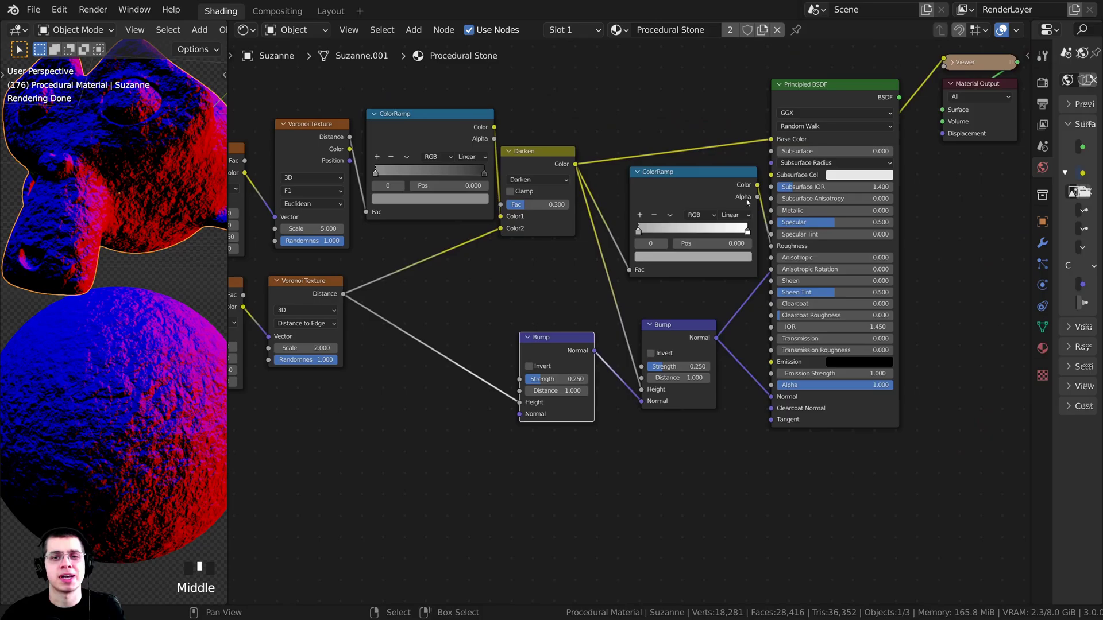
ctrl+shift+click(824, 97)
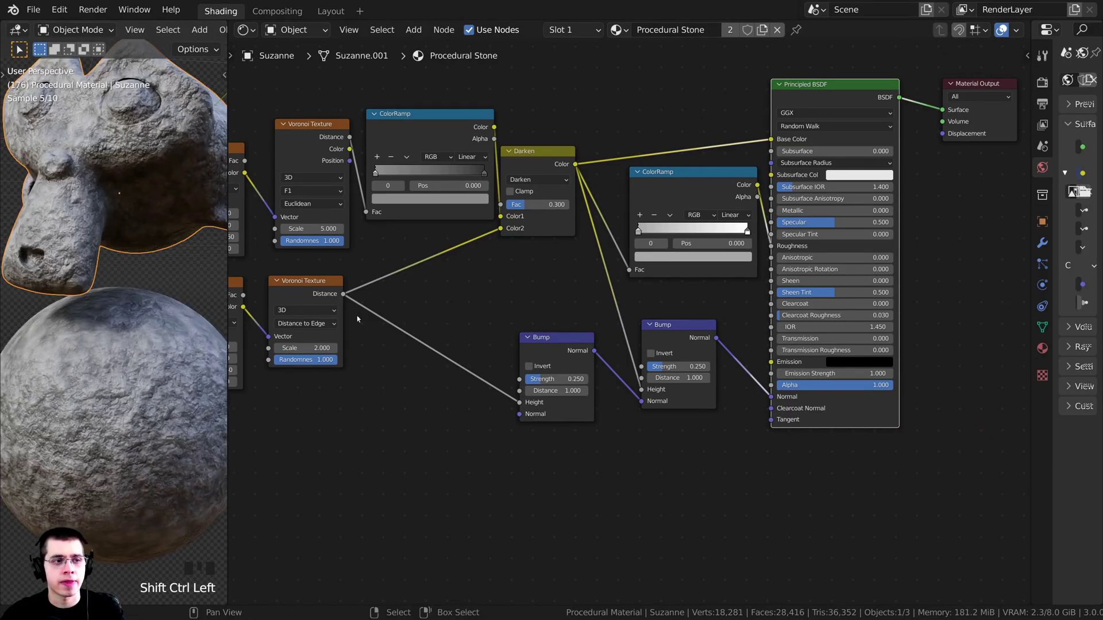
Step: Set the Strength of the Bump node fed by the Distance to Edge Voronoi Texture to 0.35
scroll(389, 262, up, 2)
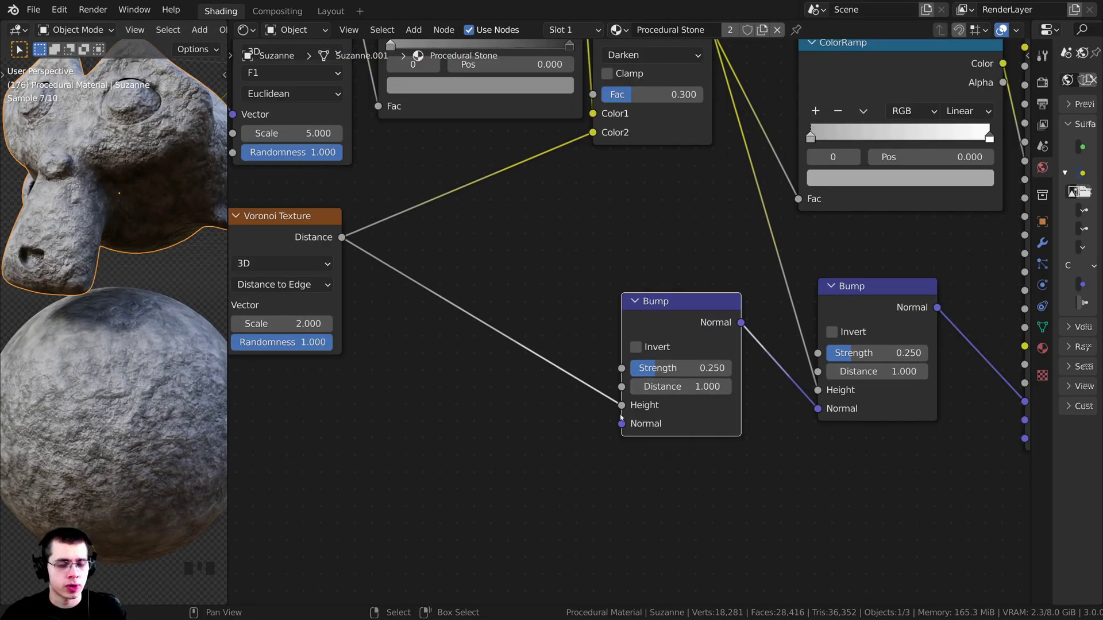
click(678, 367)
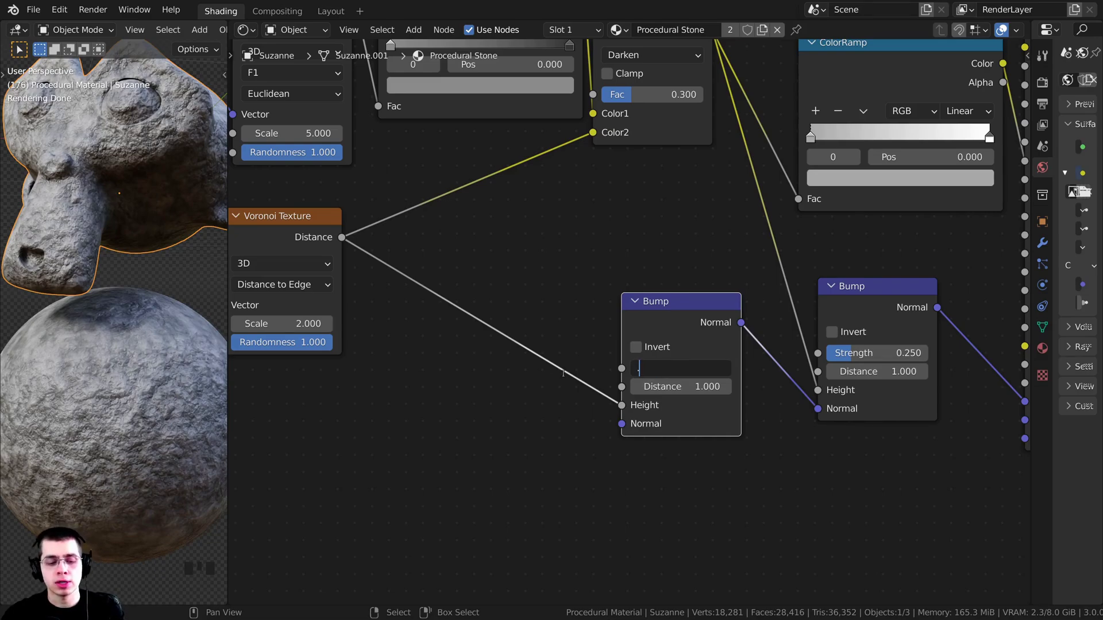
text(.35)
key(Return)
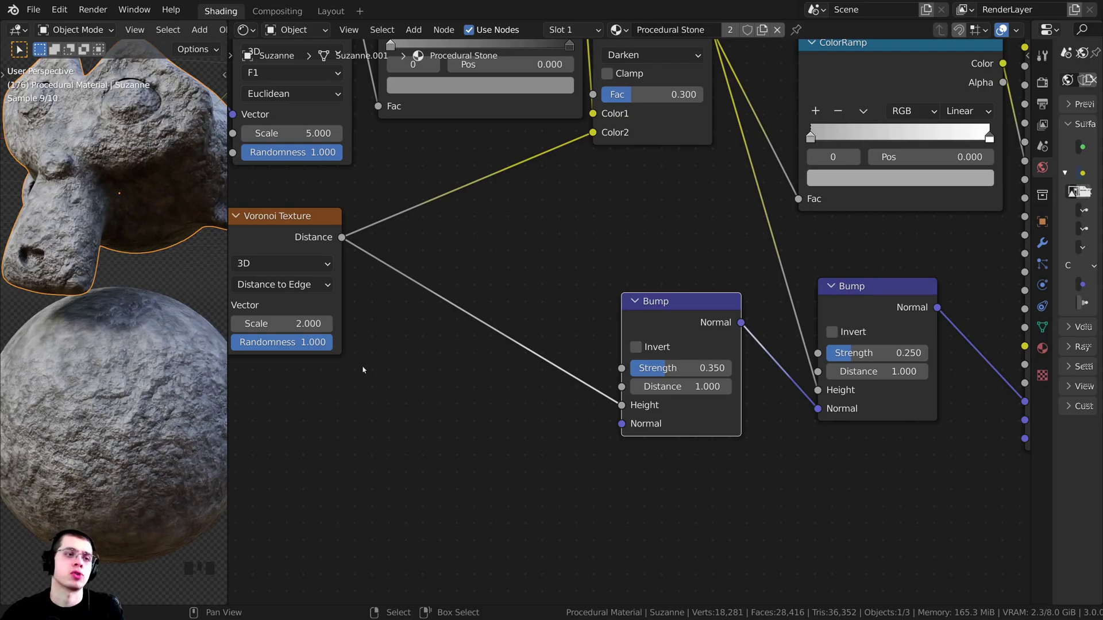
Step: Preview the Distance to Edge Voronoi Texture again and examine its dark crack lines on the sphere and head
middle_drag(330, 354, 417, 328)
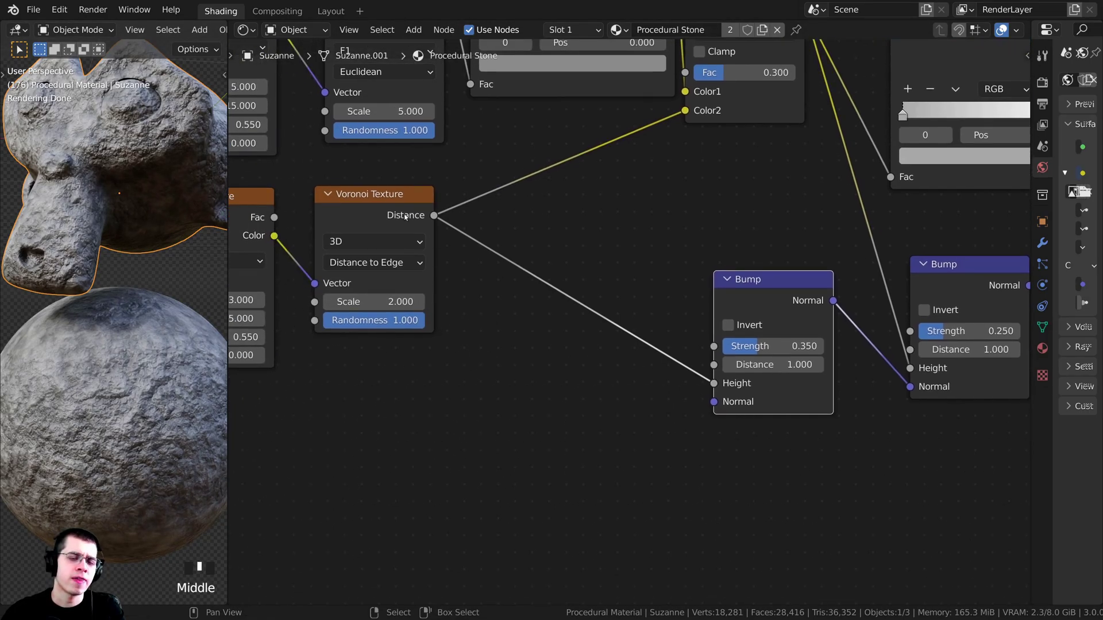
scroll(411, 229, down, 2)
ctrl+shift+click(409, 226)
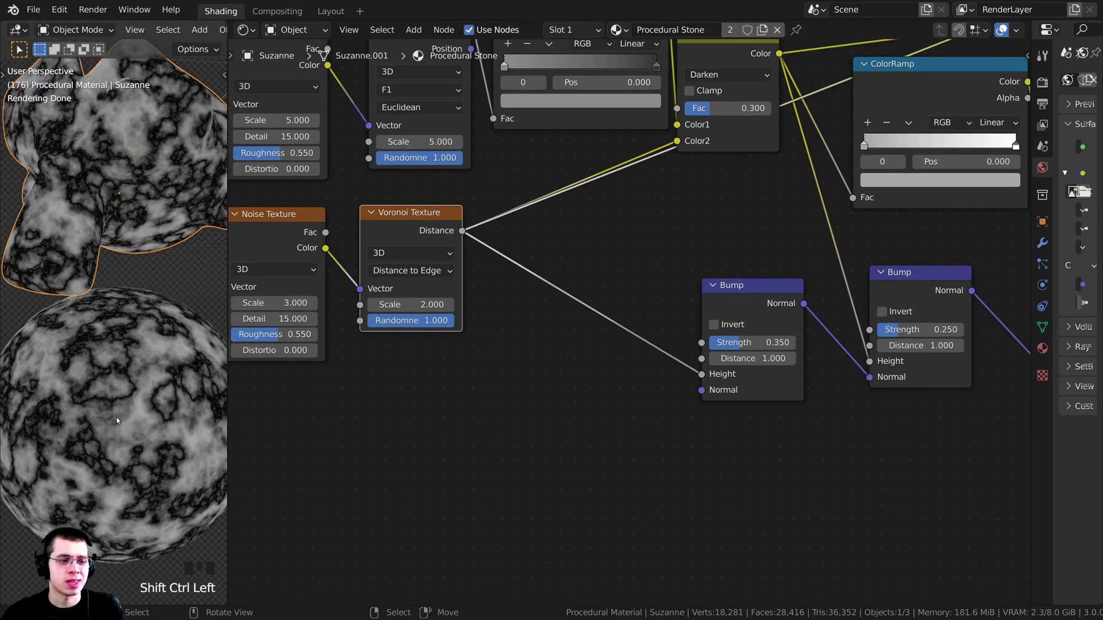
shift+scroll(108, 371, up, 1)
scroll(108, 372, up, 2)
scroll(108, 371, down, 2)
shift+middle_drag(108, 372, 115, 414)
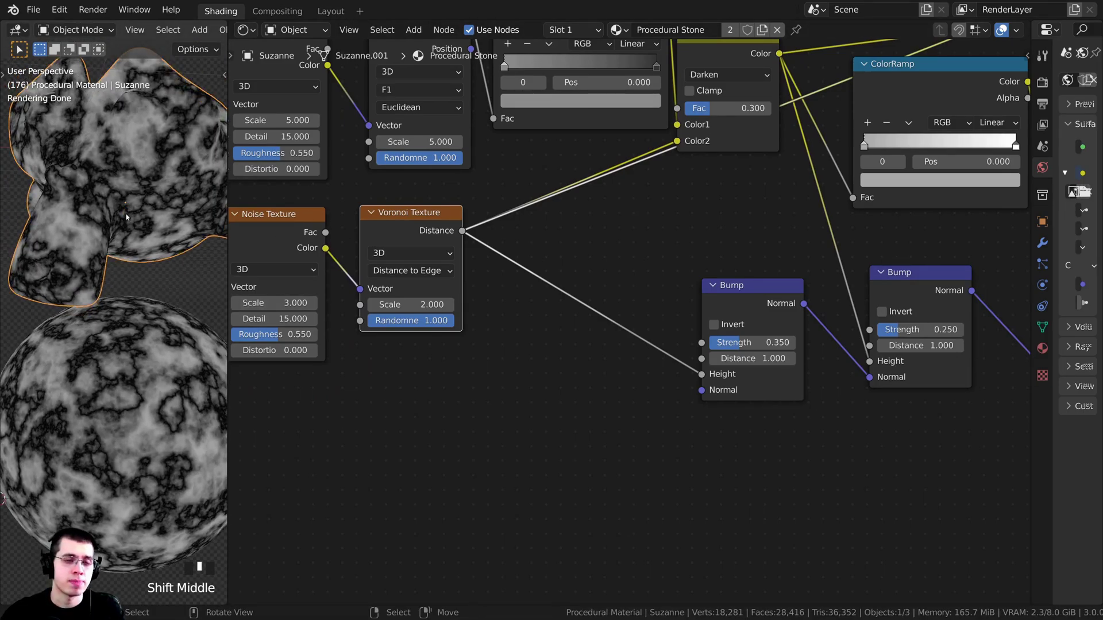
Step: Insert a ColorRamp node between the Distance to Edge Voronoi Texture and the Height input of the 0.350-strength Bump node
middle_drag(551, 291, 552, 327)
scroll(551, 327, down, 1)
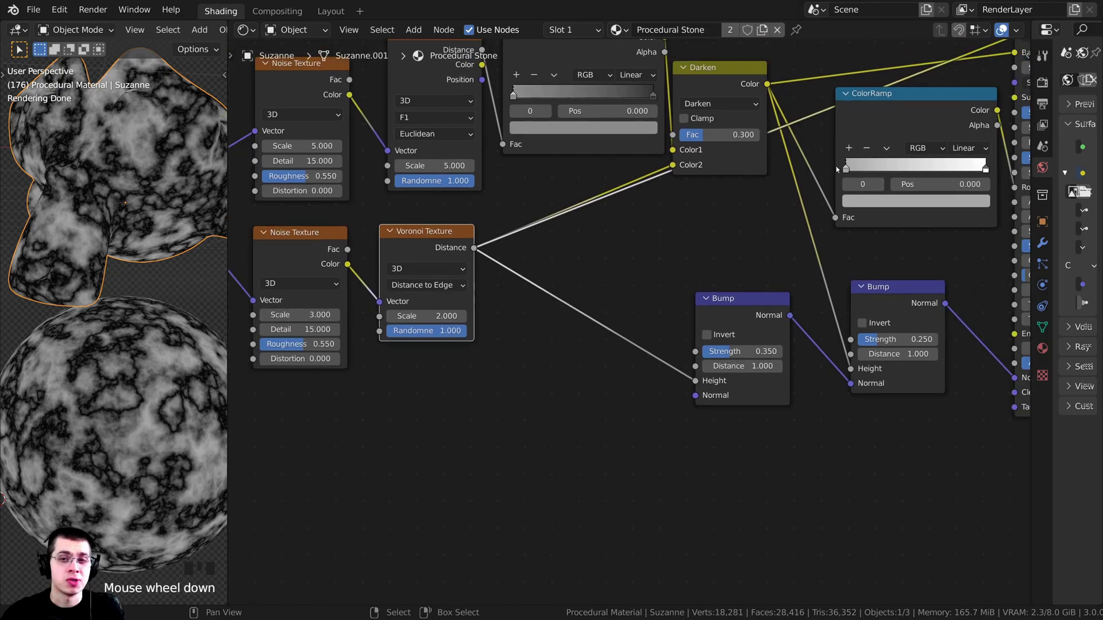
key(shift+a)
text(col)
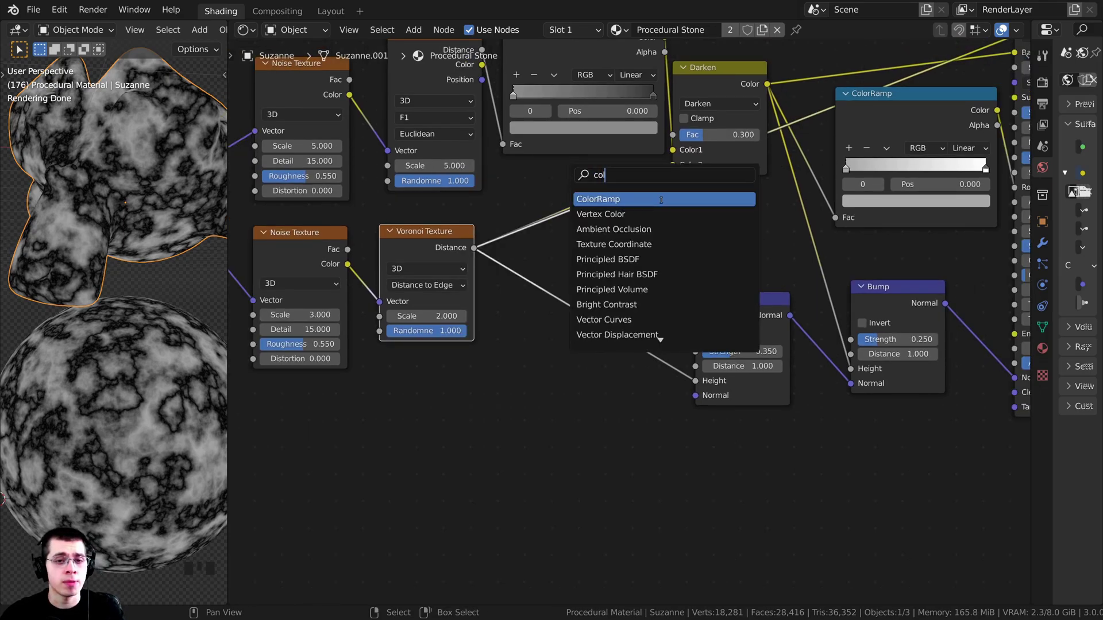
click(661, 201)
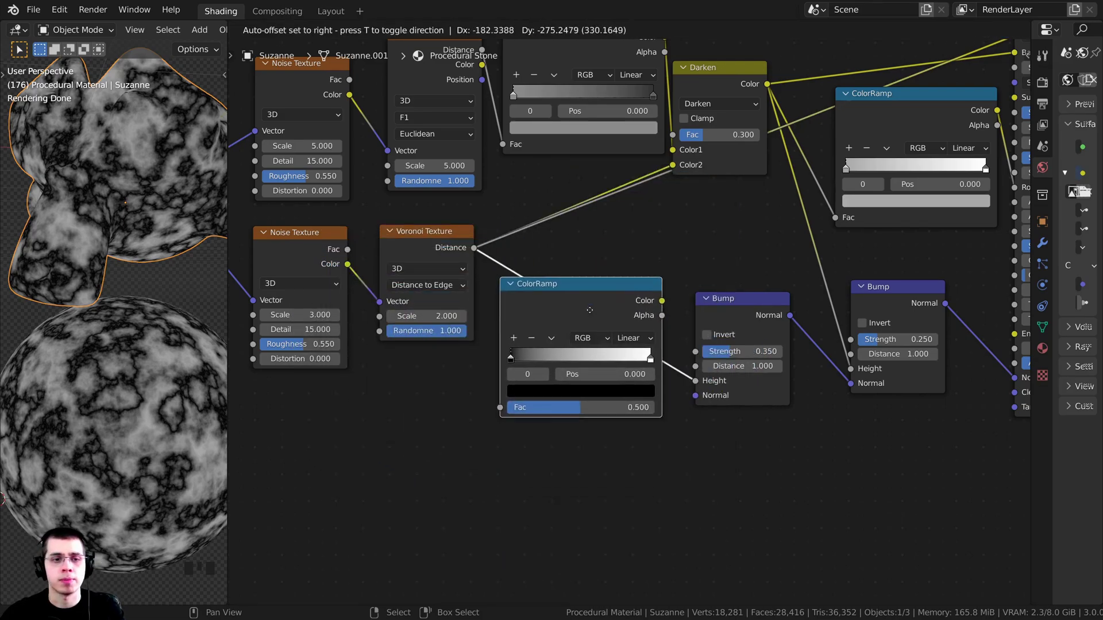
click(615, 294)
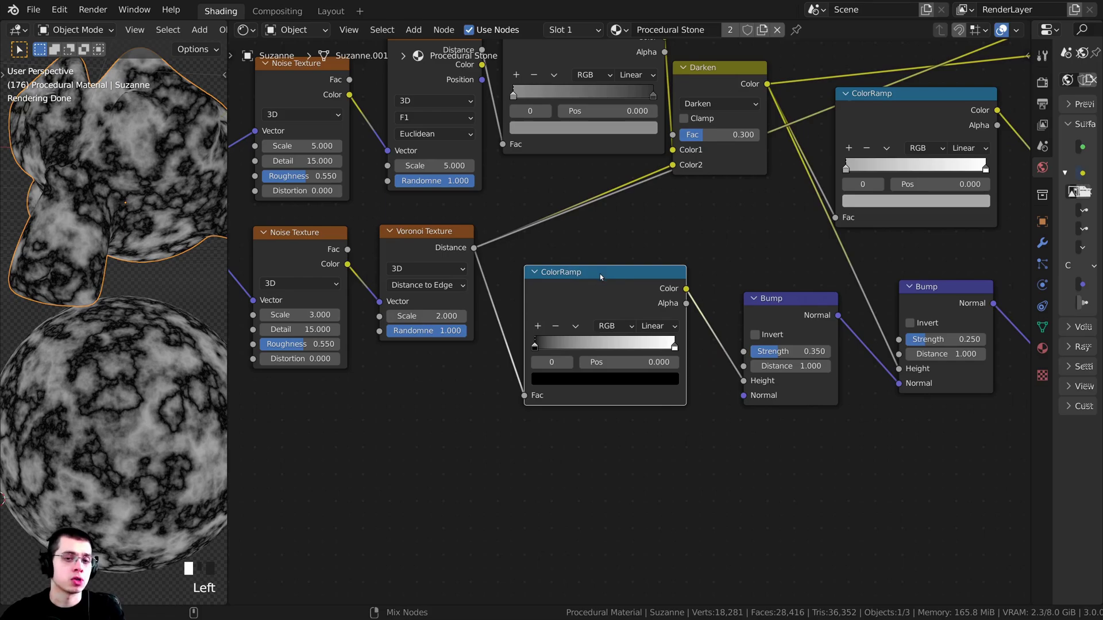
Step: Preview the new ColorRamp and move its white stop to position 0.049 to narrow the crack lines
ctrl+shift+click(601, 277)
scroll(482, 329, up, 3)
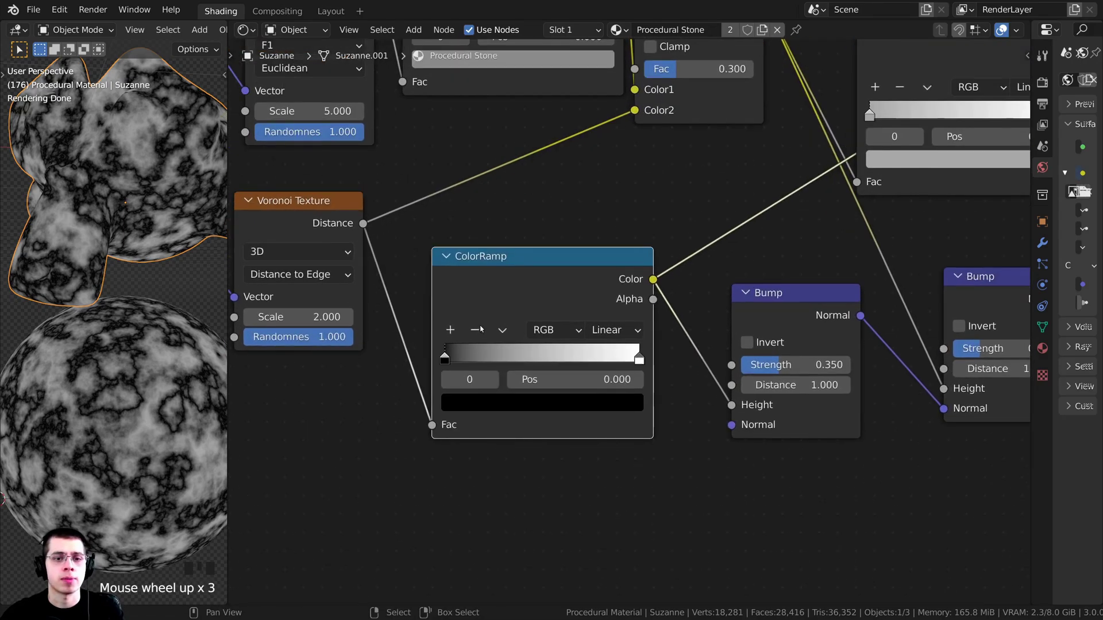
click(698, 343)
drag(697, 343, 448, 351)
scroll(450, 337, up, 3)
click(468, 351)
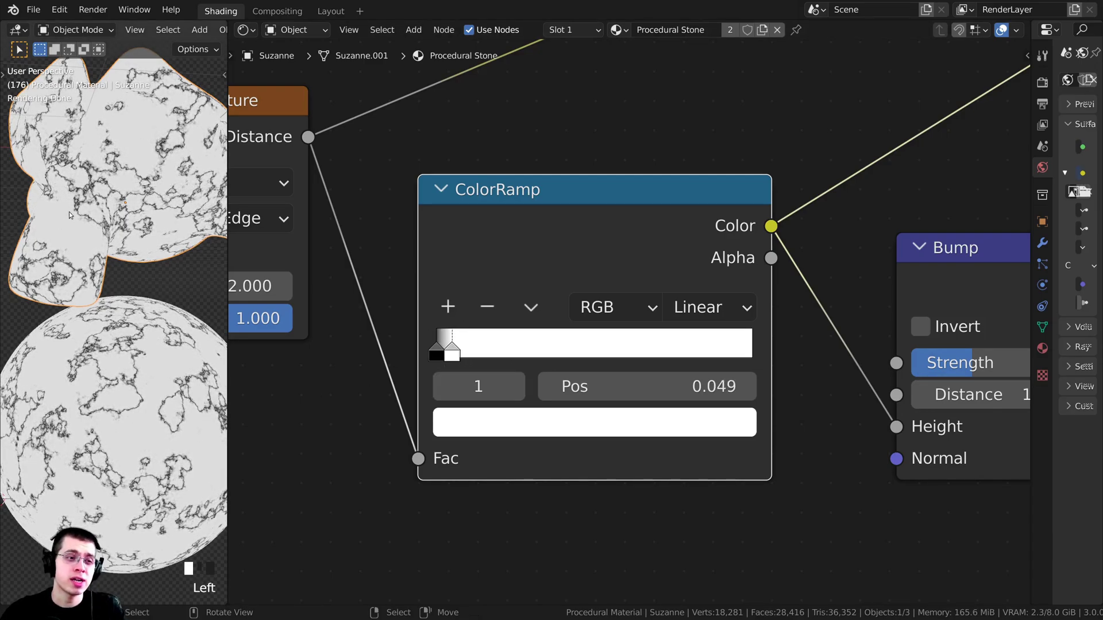
scroll(70, 216, up, 2)
scroll(98, 341, down, 5)
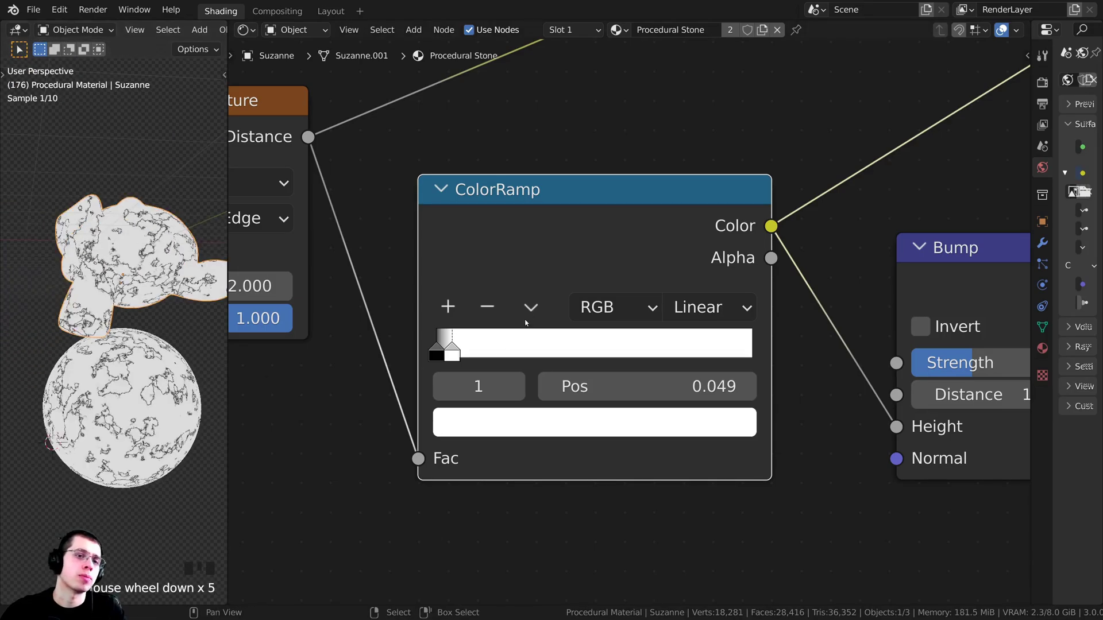
Step: Preview the Principled BSDF and examine the sharper crack relief on the monkey head
drag(531, 258, 534, 223)
scroll(167, 318, down, 6)
scroll(575, 322, down, 10)
middle_drag(912, 154, 676, 337)
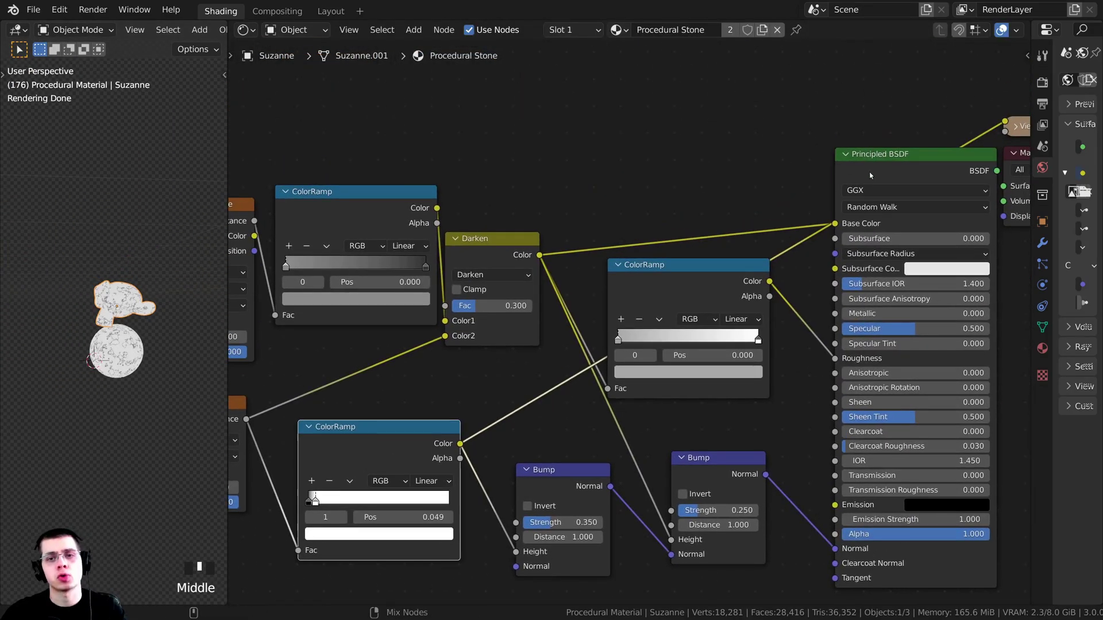
ctrl+shift+click(878, 171)
drag(877, 171, 868, 166)
scroll(117, 265, up, 3)
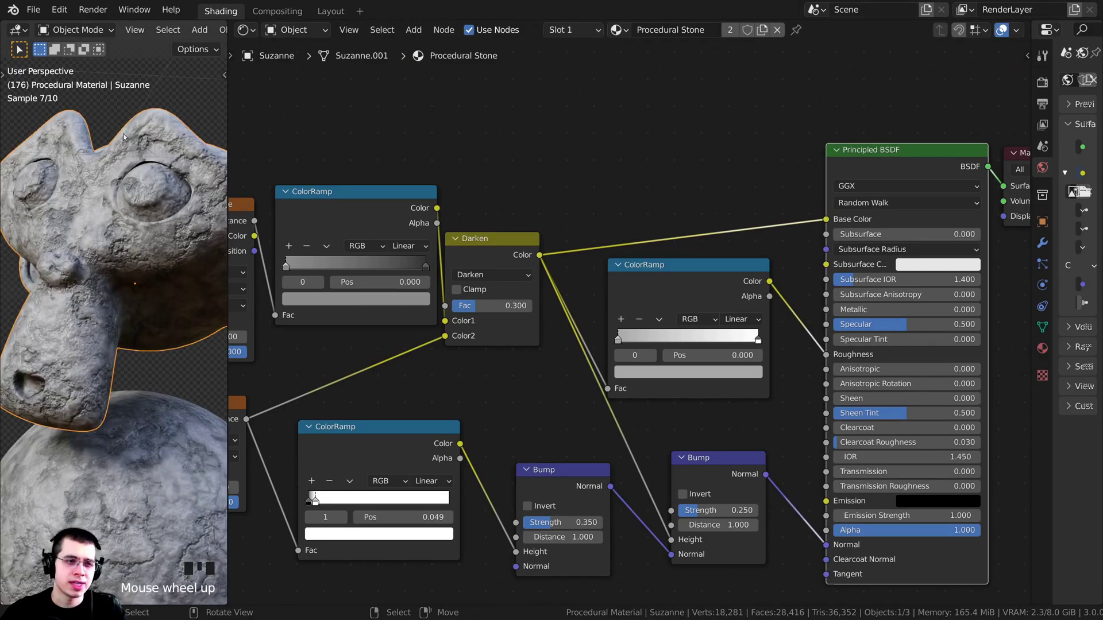
scroll(117, 264, up, 1)
Step: Compare previews of the Distance to Edge Voronoi Texture, its ColorRamp and the Bump node they feed
middle_drag(431, 437, 510, 314)
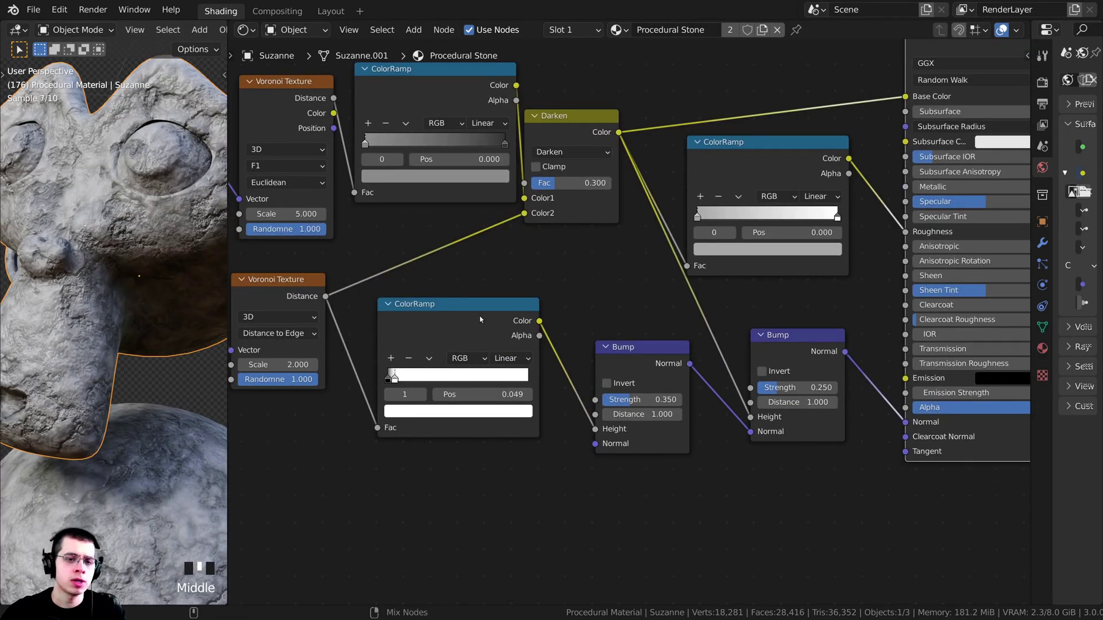
ctrl+shift+click(481, 320)
ctrl+shift+click(411, 310)
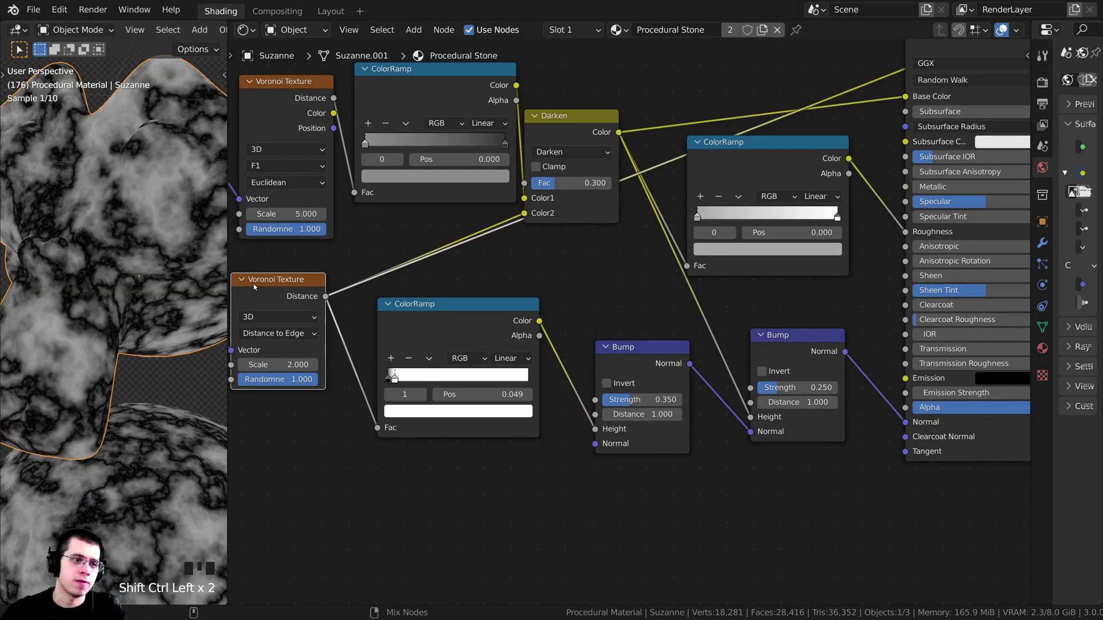
ctrl+shift+click(412, 310)
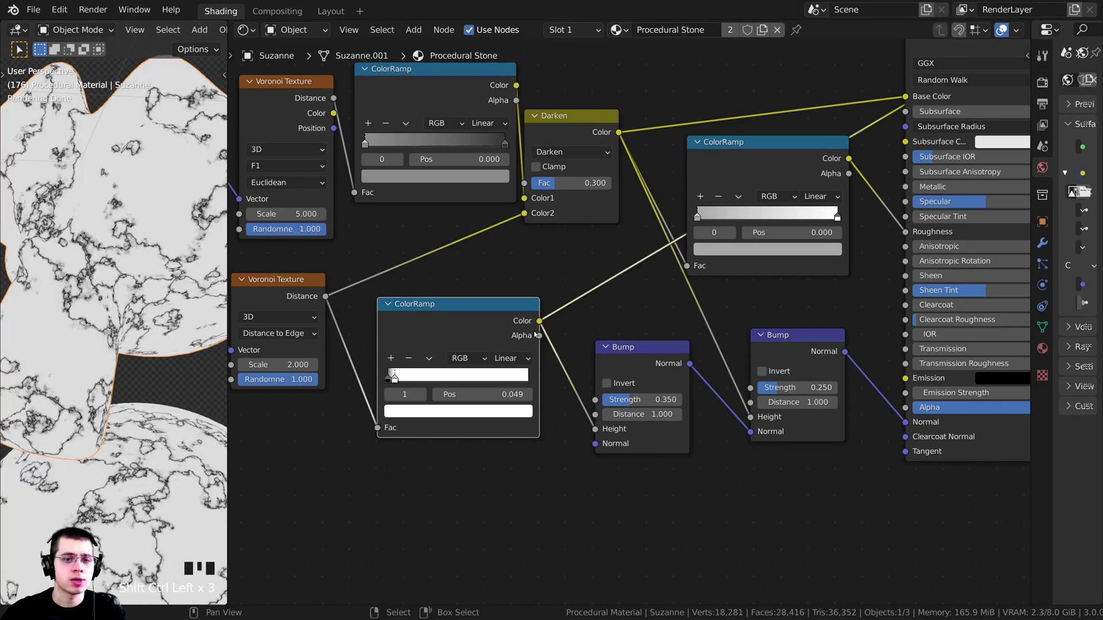
ctrl+shift+click(614, 357)
shift+middle_drag(144, 260, 144, 261)
scroll(144, 263, up, 2)
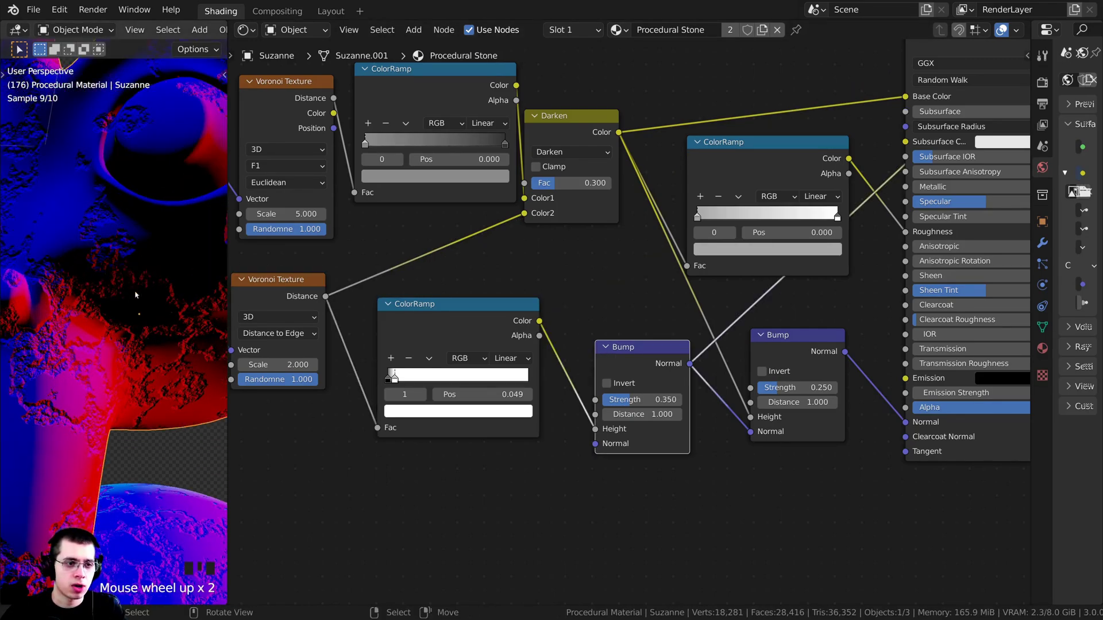
scroll(152, 460, down, 2)
scroll(649, 288, down, 2)
middle_drag(917, 89, 842, 113)
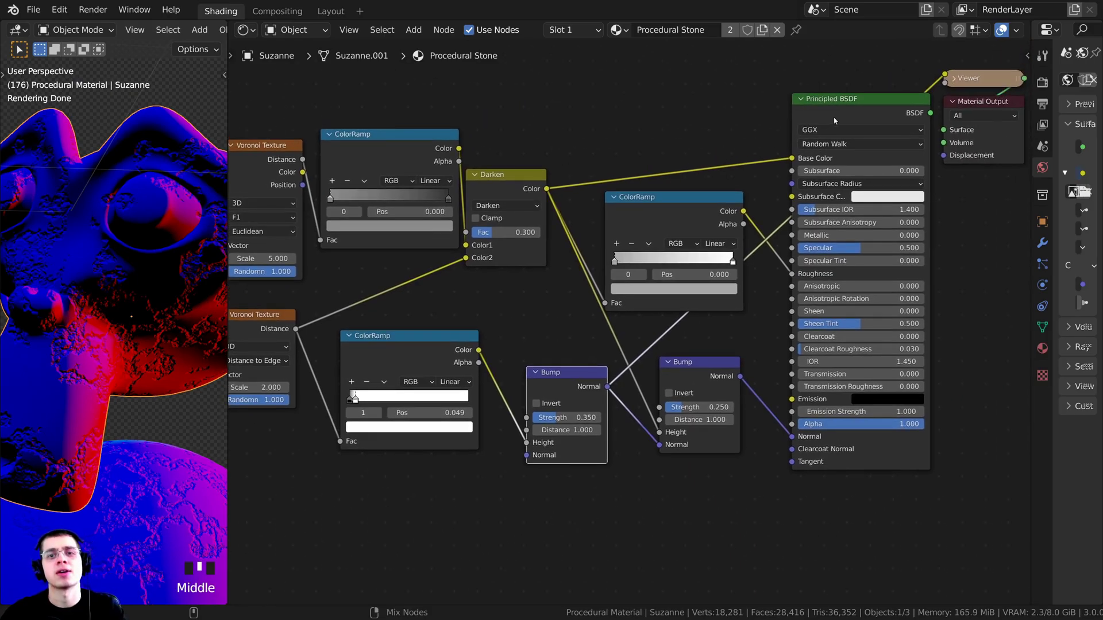
Step: Return the preview to the Principled BSDF and examine the full stone material on the head and sphere
ctrl+shift+click(844, 112)
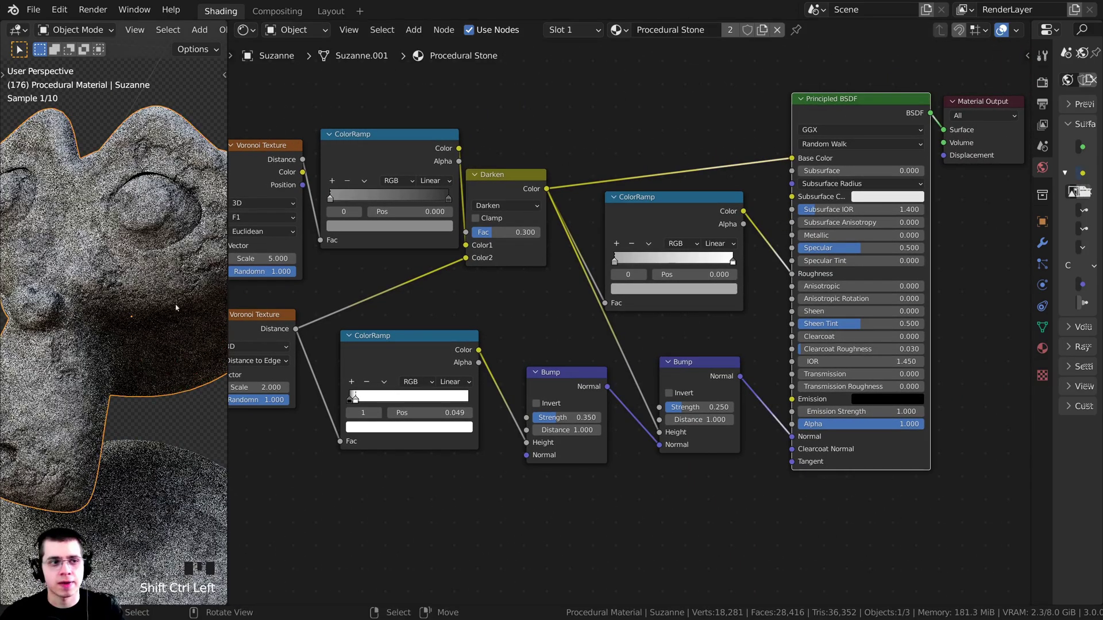
scroll(140, 313, down, 4)
shift+middle_drag(140, 313, 132, 419)
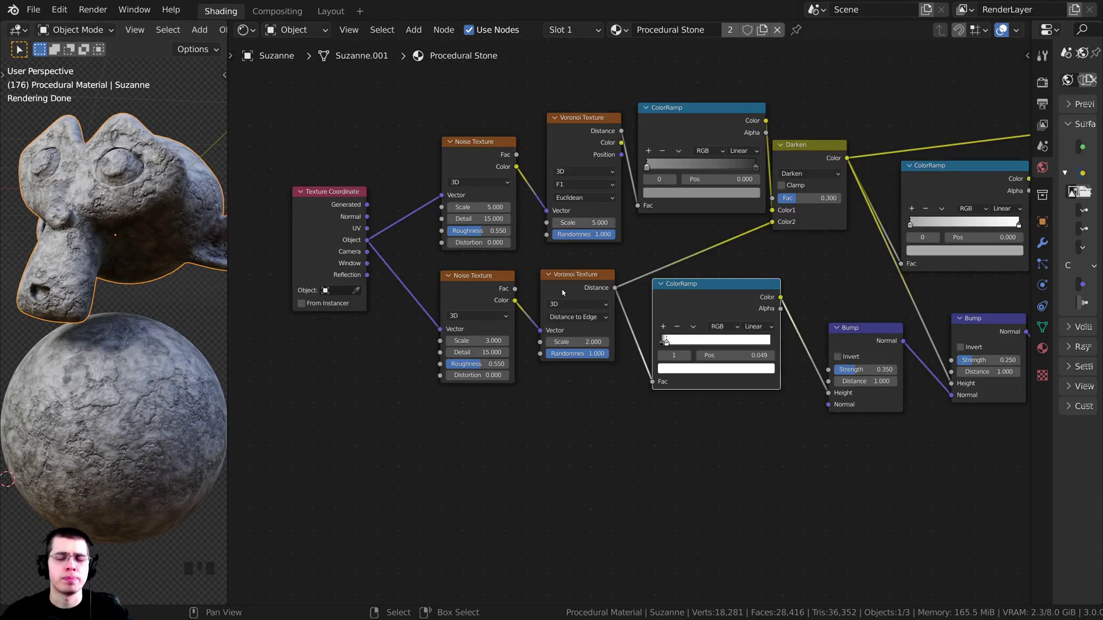
Step: Duplicate the scale 3 Noise Texture and its Distance to Edge Voronoi Texture with their input links kept, placing the copies below the originals
drag(561, 295, 563, 298)
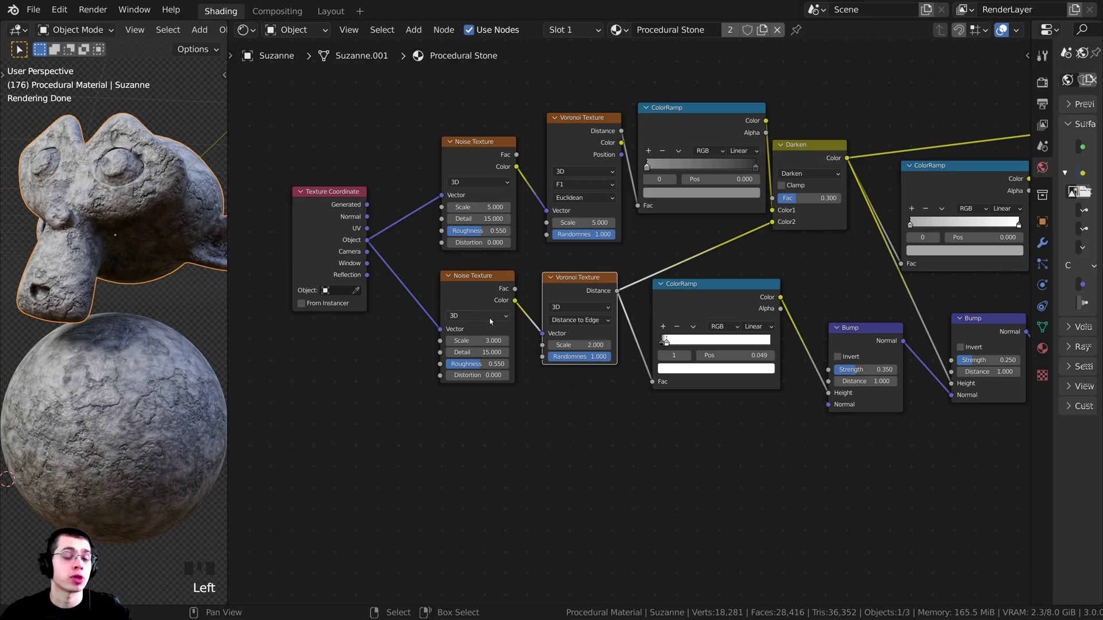
scroll(476, 300, up, 2)
click(471, 287)
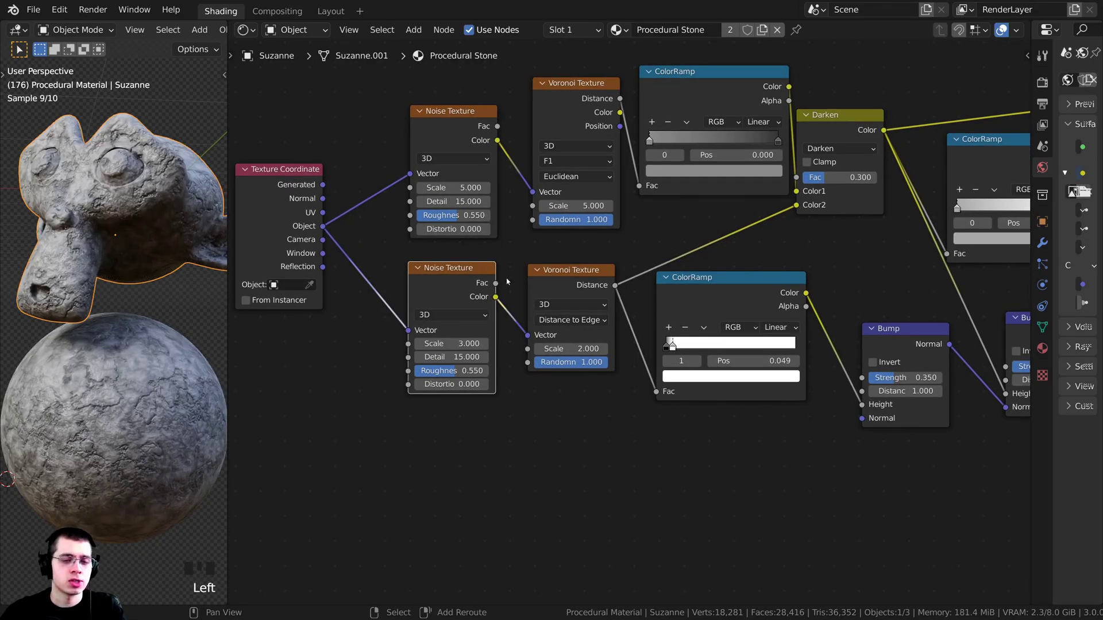
shift+click(561, 282)
middle_drag(562, 282, 592, 207)
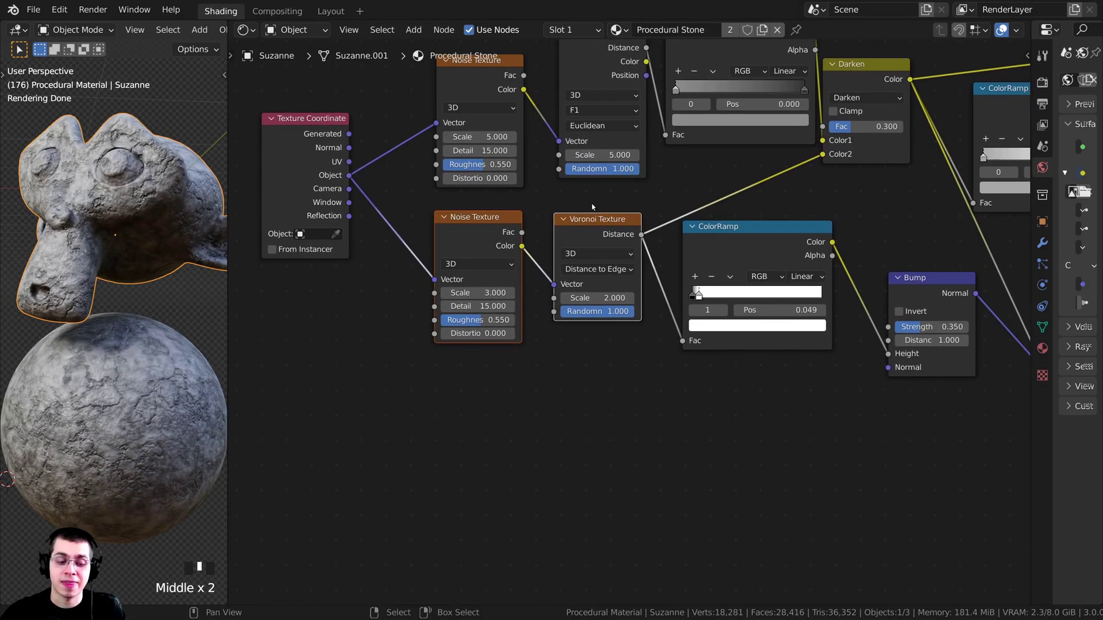
key(ctrl+shift+d)
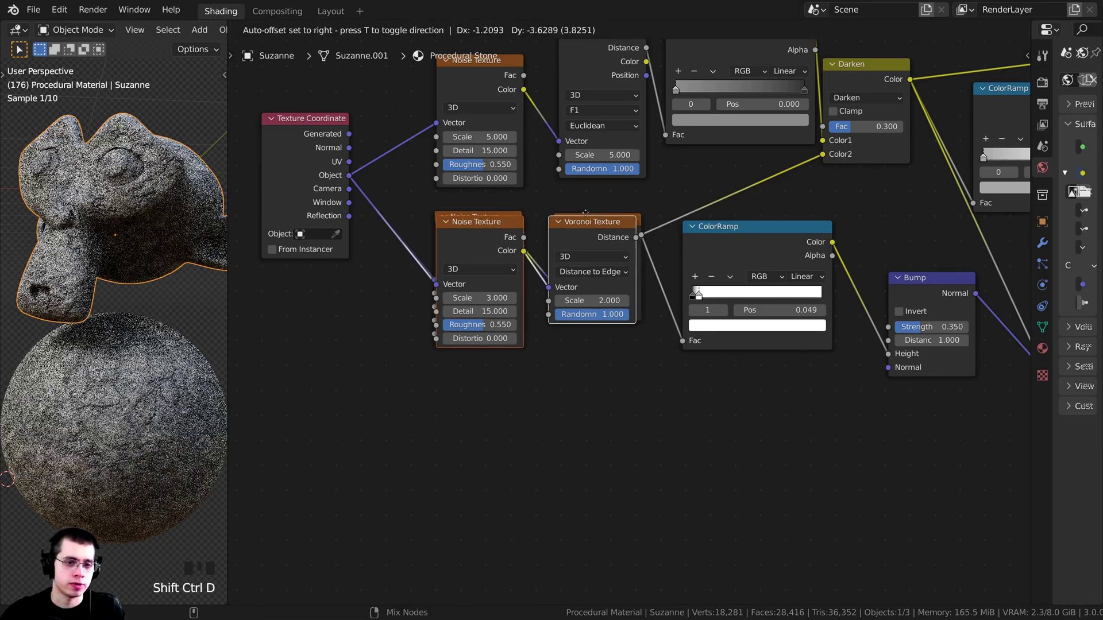
click(587, 361)
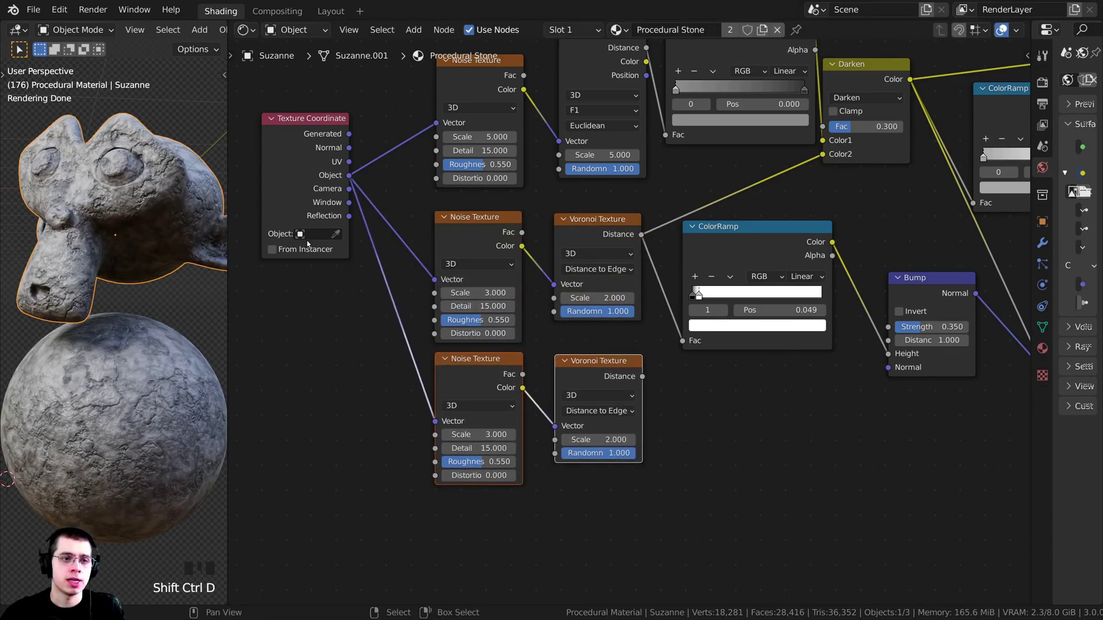
Step: Move the Texture Coordinate node down toward the middle of the three texture rows and preview the duplicated Voronoi Texture
drag(290, 188, 283, 241)
middle_drag(405, 381, 397, 373)
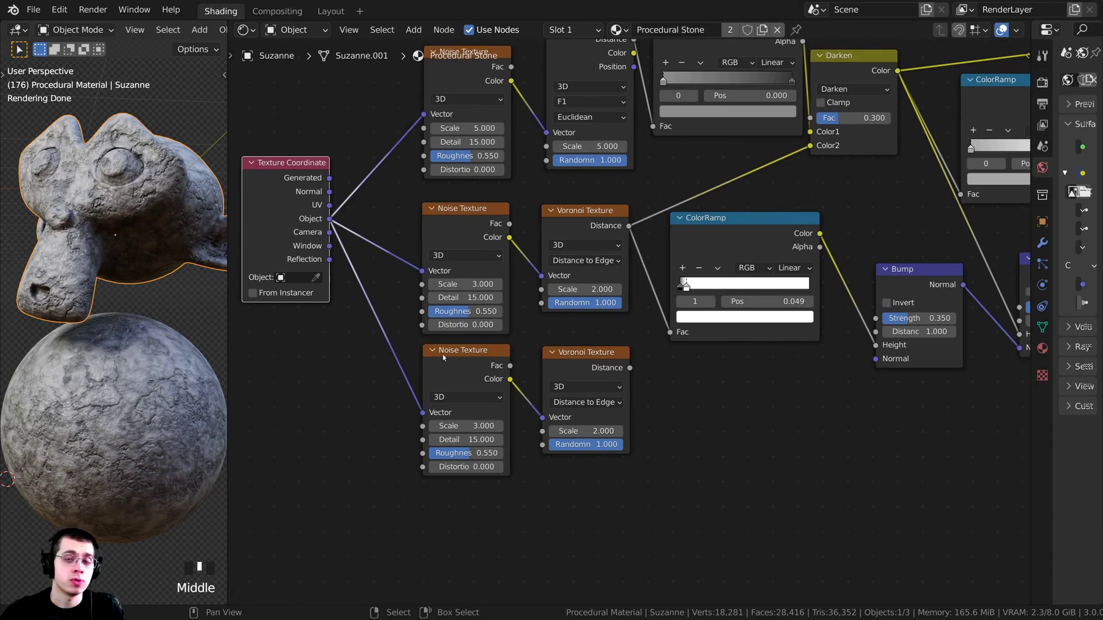
middle_drag(512, 357, 495, 347)
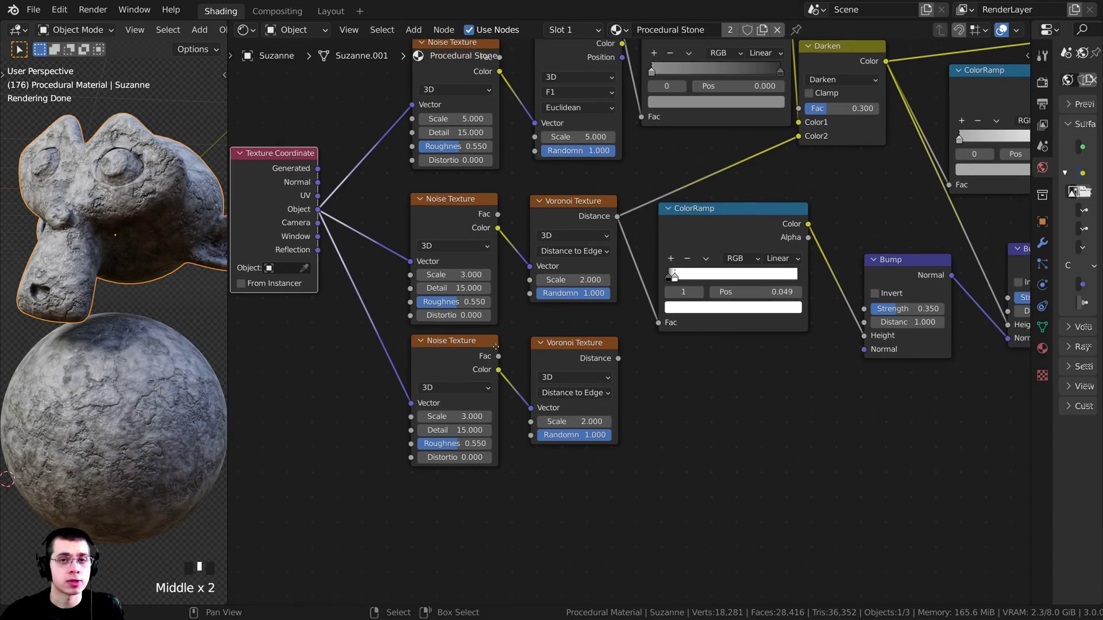
ctrl+shift+click(574, 347)
scroll(539, 347, up, 3)
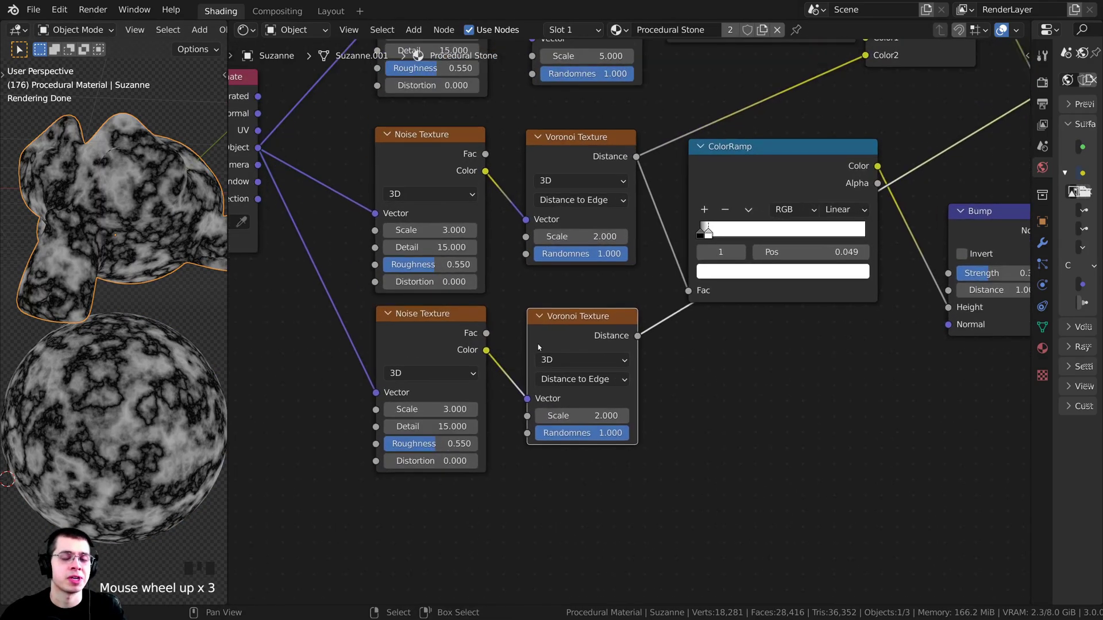
middle_drag(501, 332, 476, 311)
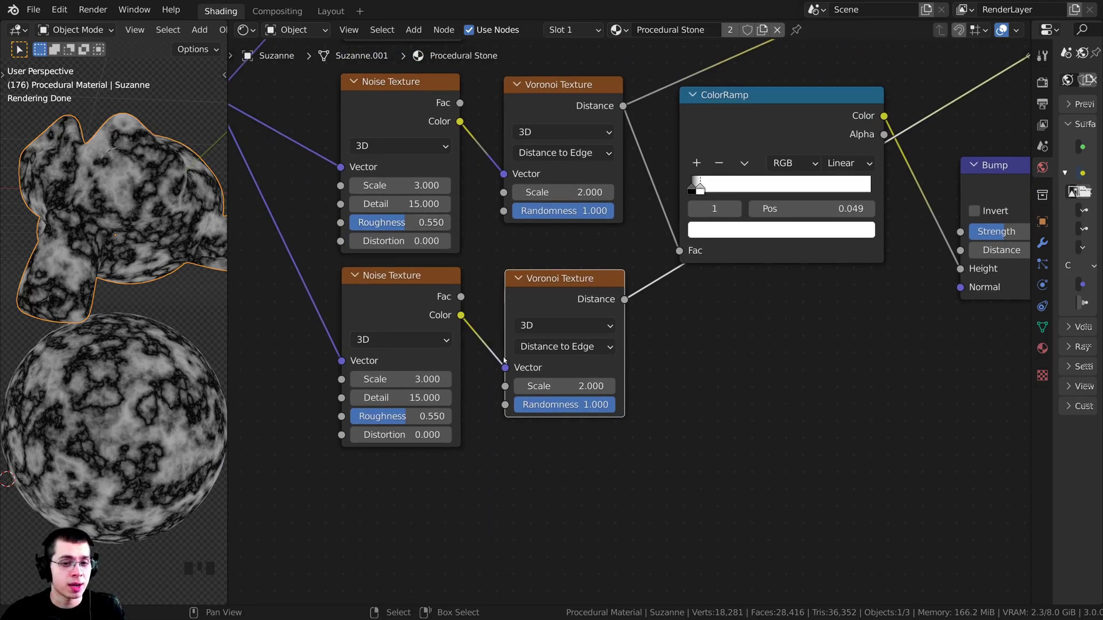
Step: Reconnect the duplicated Noise Texture's Color from Vector to Randomness on the duplicated Voronoi Texture, and set that Voronoi's Scale to 8
drag(504, 360, 505, 405)
scroll(569, 379, up, 1)
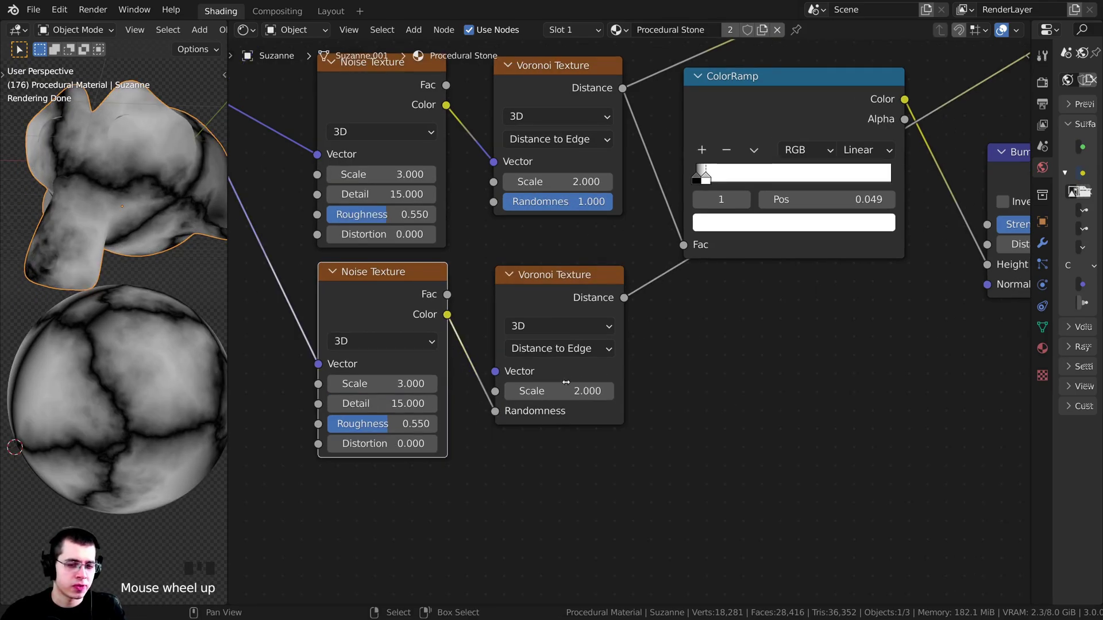
click(566, 382)
text(8)
key(Return)
scroll(511, 325, up, 2)
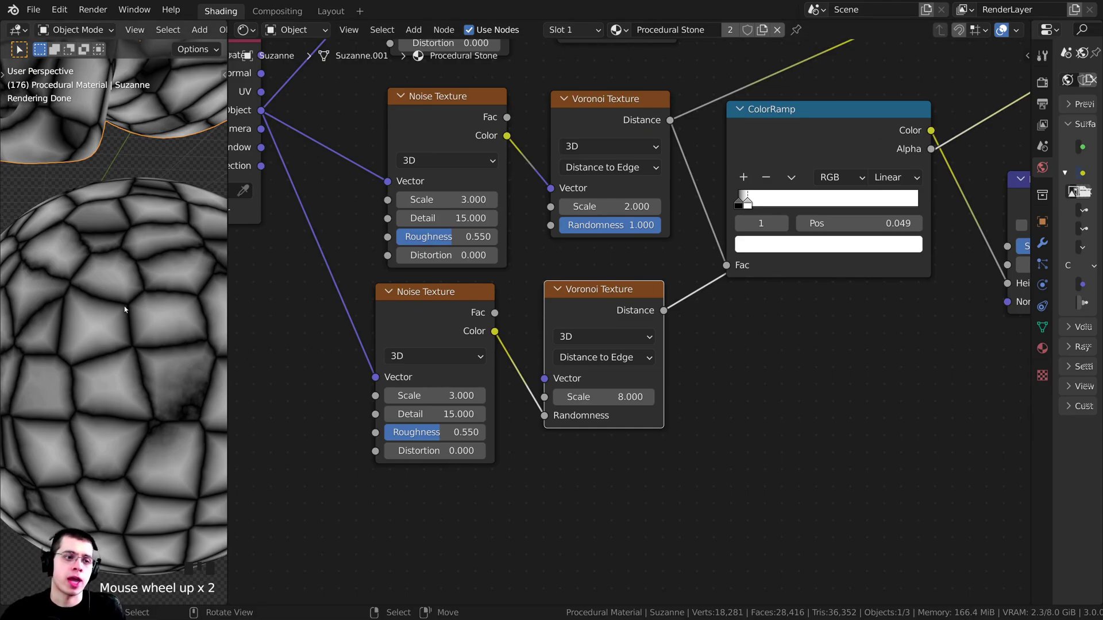
scroll(135, 317, up, 4)
shift+middle_drag(147, 241, 119, 274)
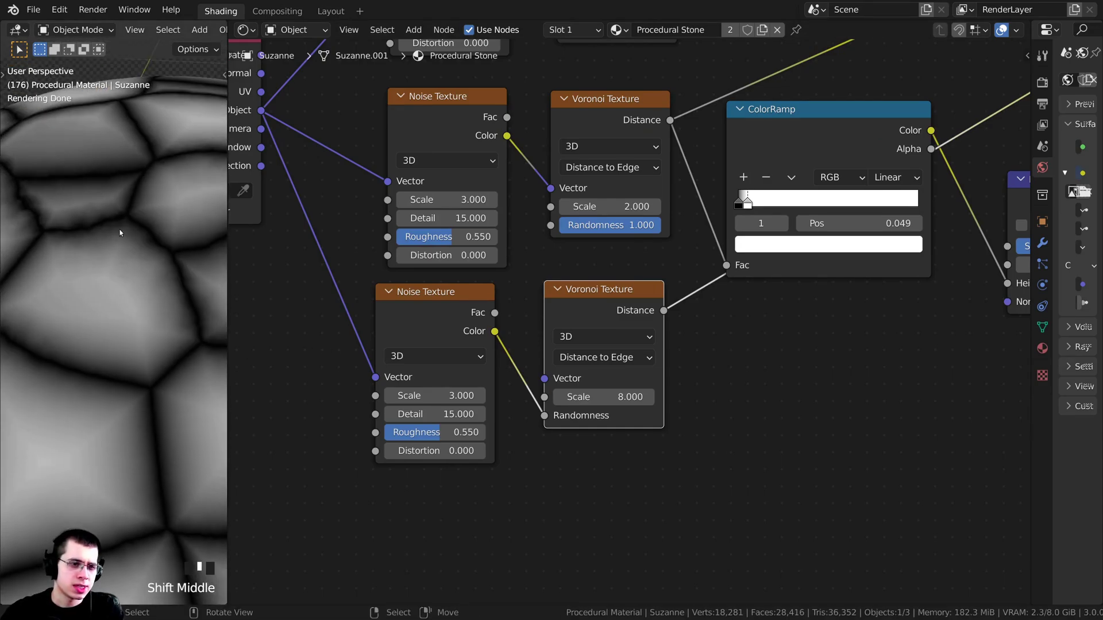
scroll(170, 291, down, 5)
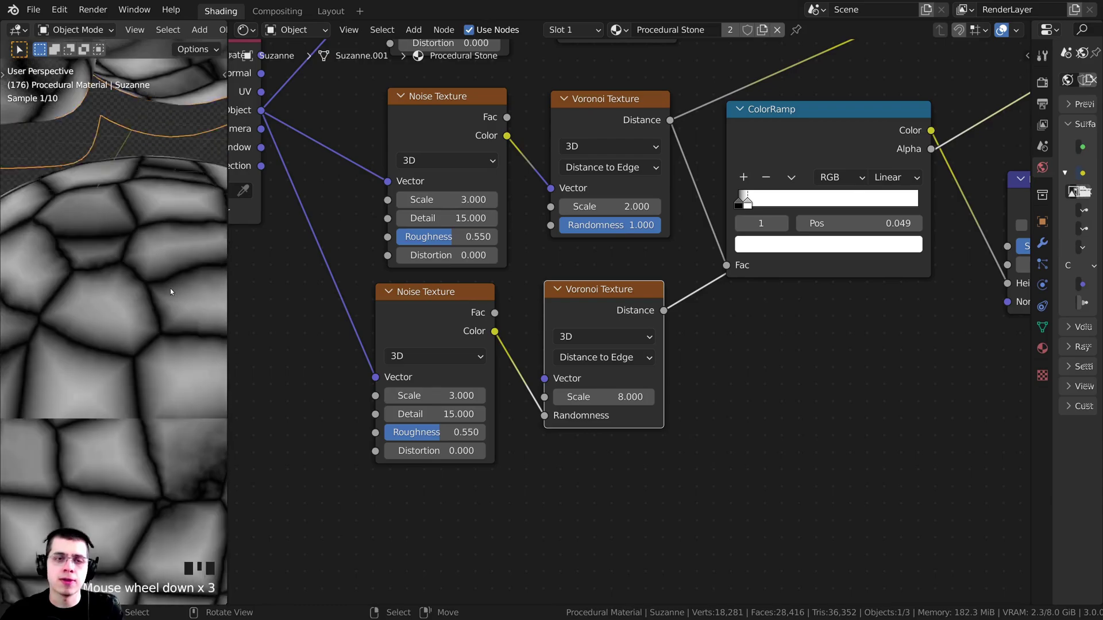
shift+middle_drag(170, 288, 153, 311)
scroll(152, 310, down, 2)
Step: Set the duplicated Noise Texture's Scale to 6.3 and inspect the cell pattern on the sphere
click(432, 396)
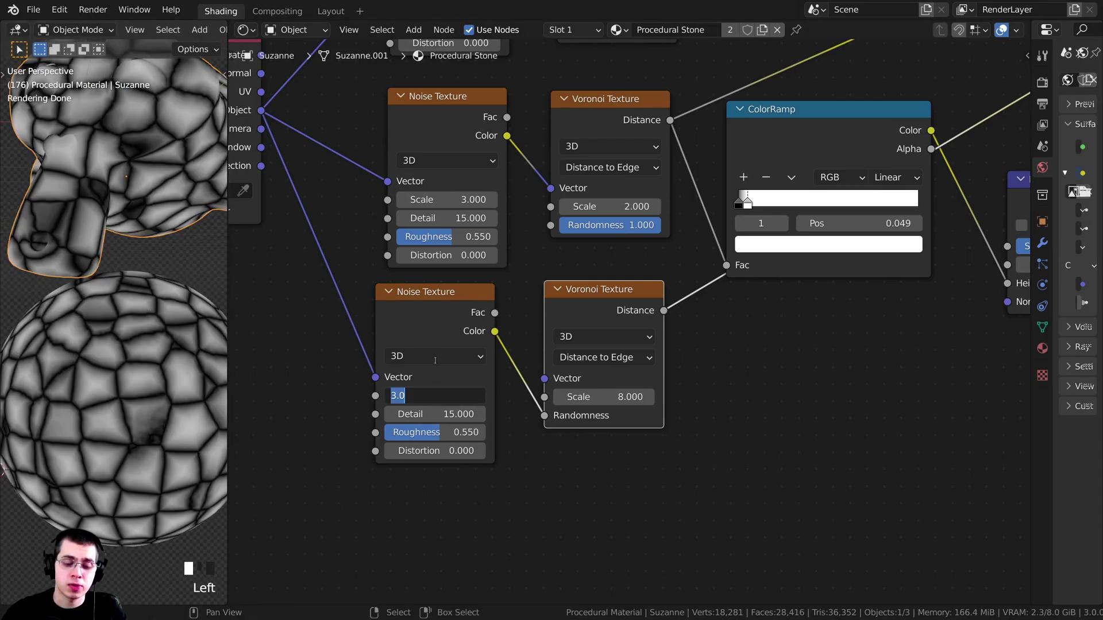
text(6.)
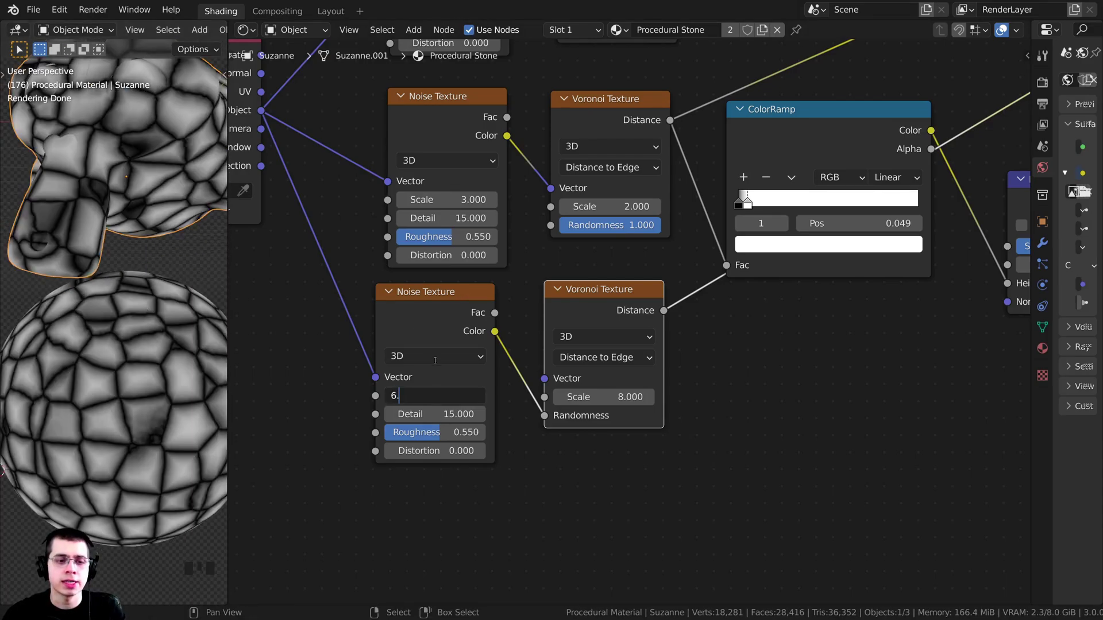
text(3)
key(Return)
shift+middle_drag(121, 387, 130, 370)
scroll(142, 329, up, 3)
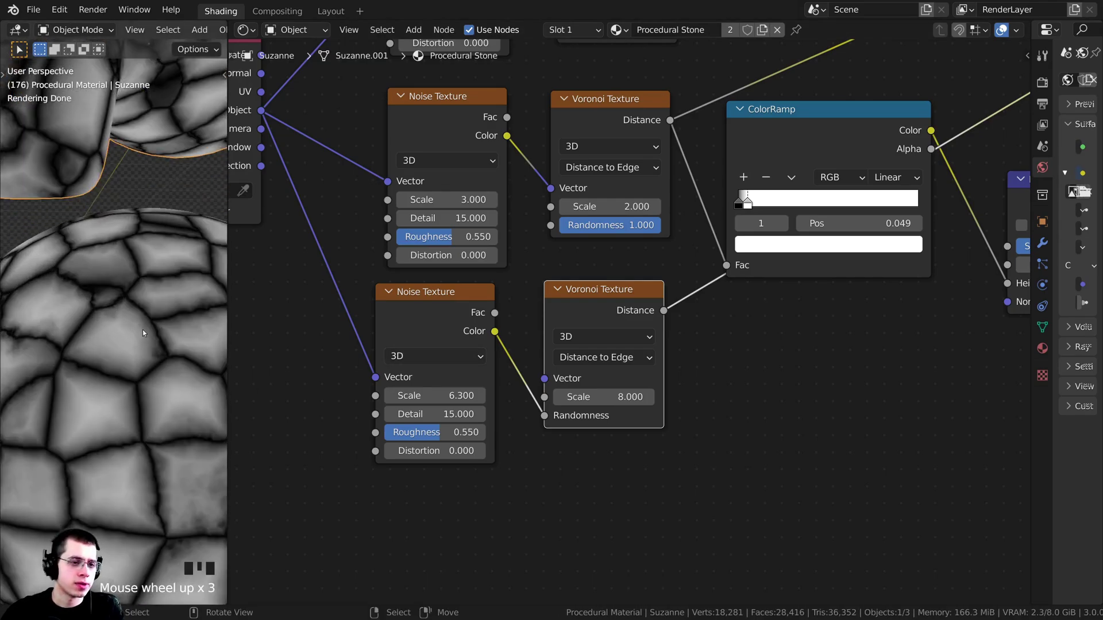
shift+middle_drag(142, 329, 121, 353)
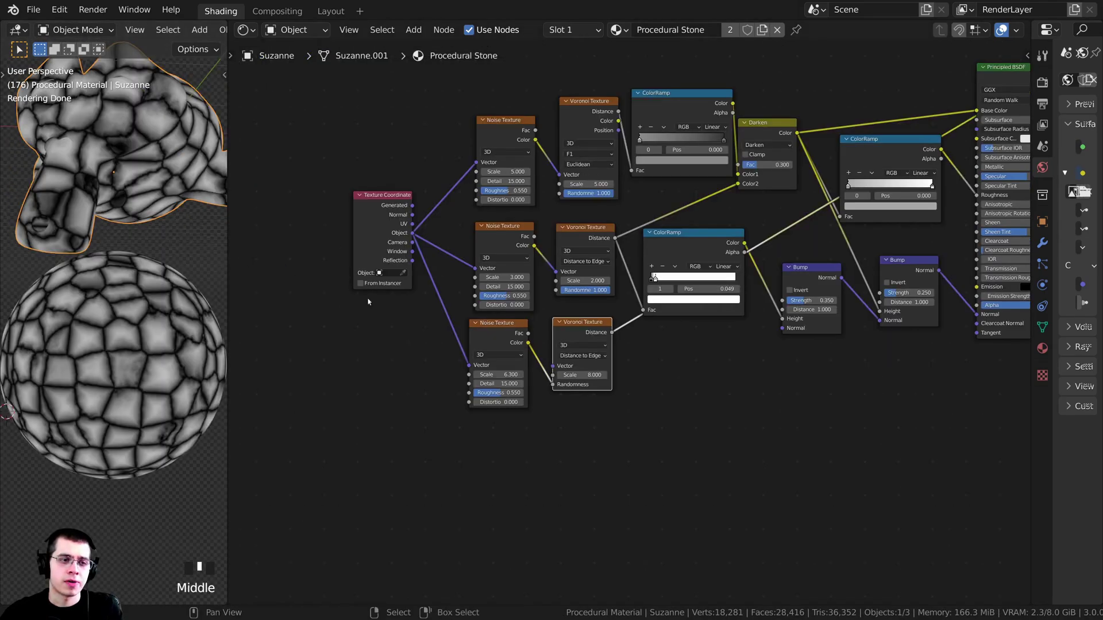
Step: Nudge the duplicated Voronoi Texture node slightly lower beside its Noise Texture
middle_drag(532, 325, 510, 327)
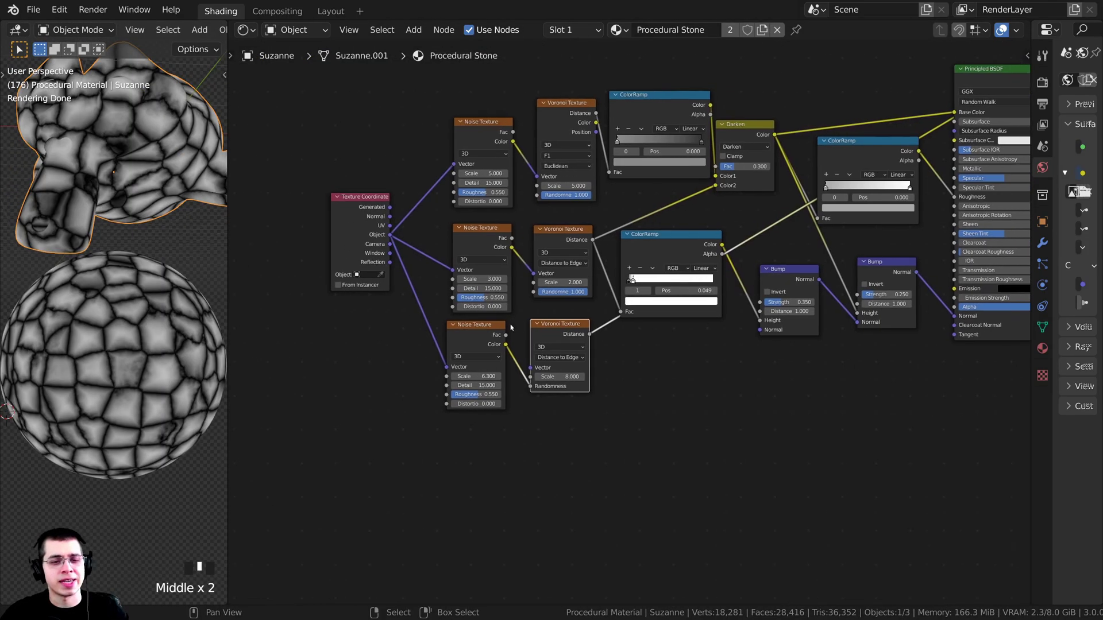
drag(560, 325, 558, 332)
middle_drag(689, 326, 645, 330)
scroll(645, 330, up, 1)
middle_drag(723, 306, 594, 308)
scroll(594, 309, up, 1)
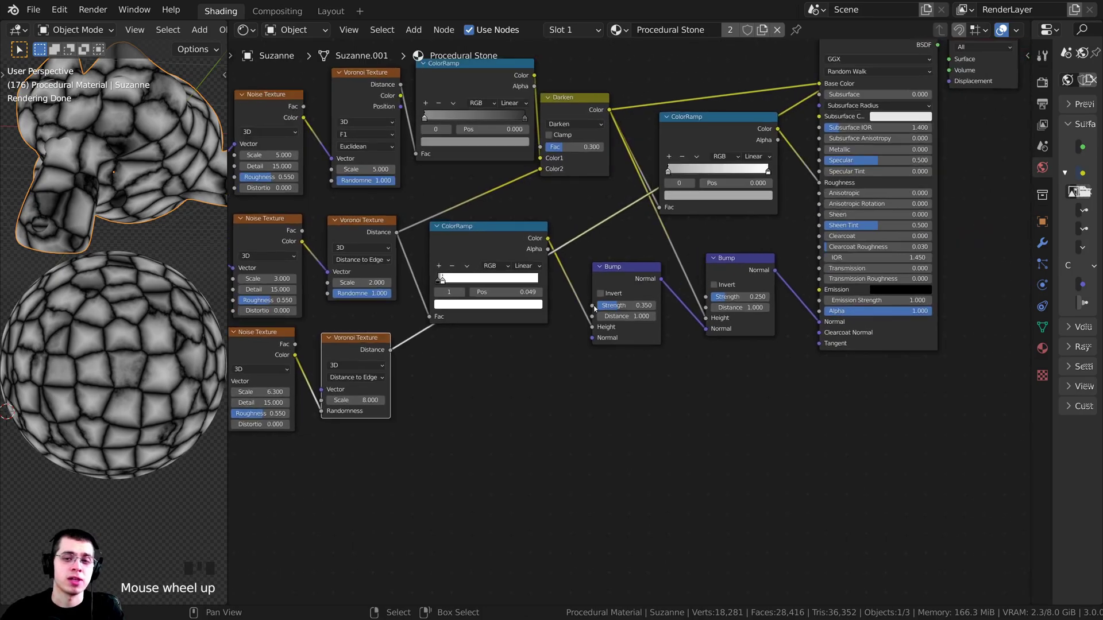
Step: Duplicate the final Bump node and insert the copy between it and the Principled BSDF's Normal input
scroll(594, 308, up, 1)
middle_drag(752, 263, 723, 270)
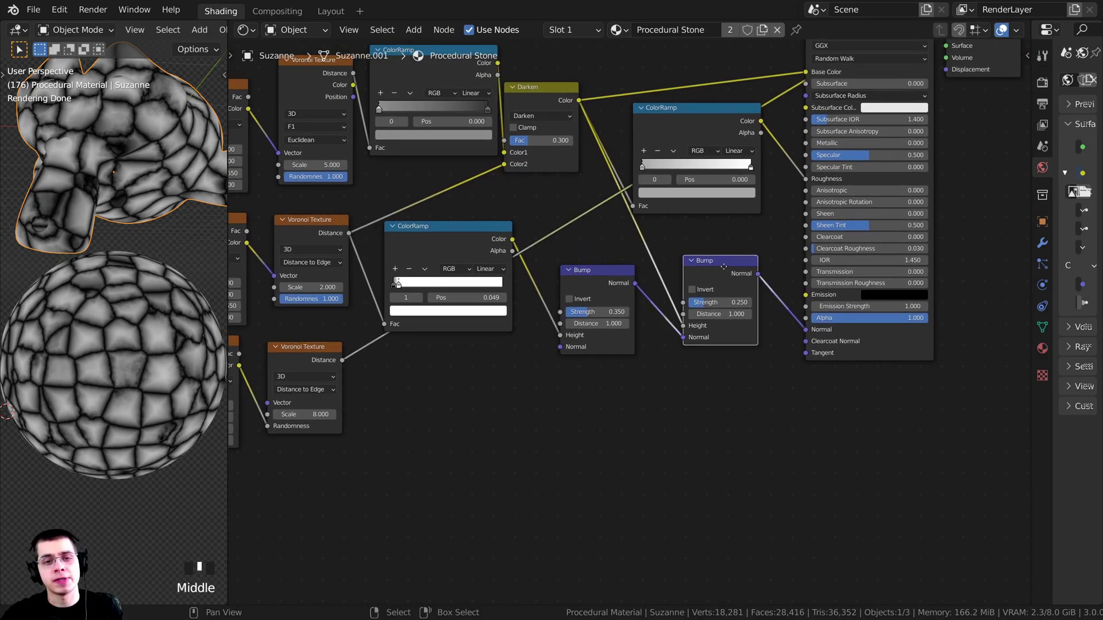
scroll(727, 268, up, 3)
key(shift+d)
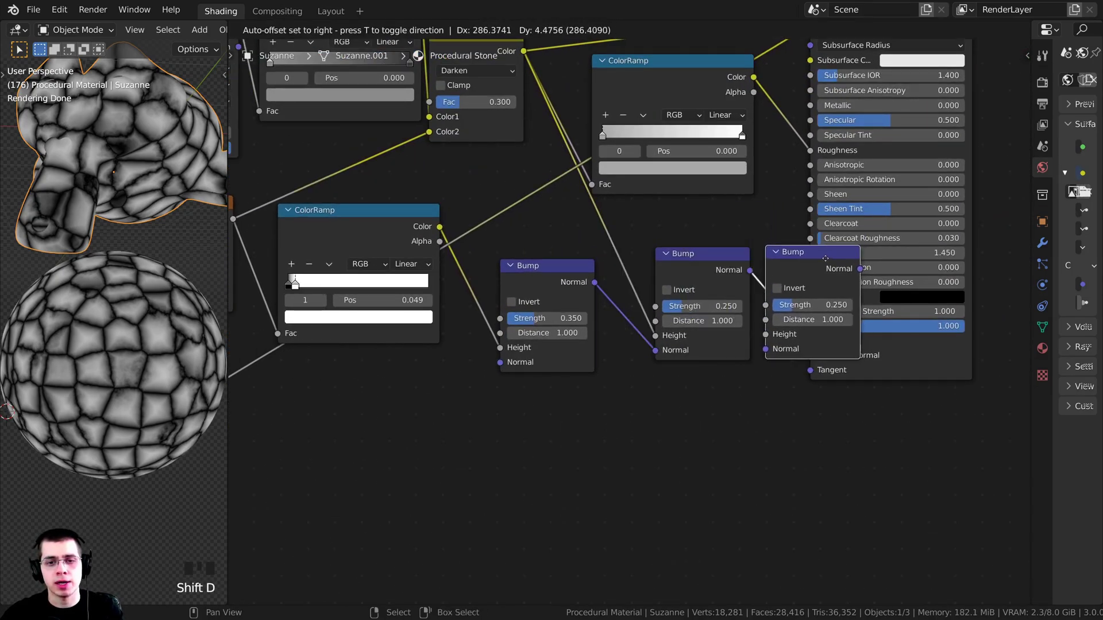
click(862, 250)
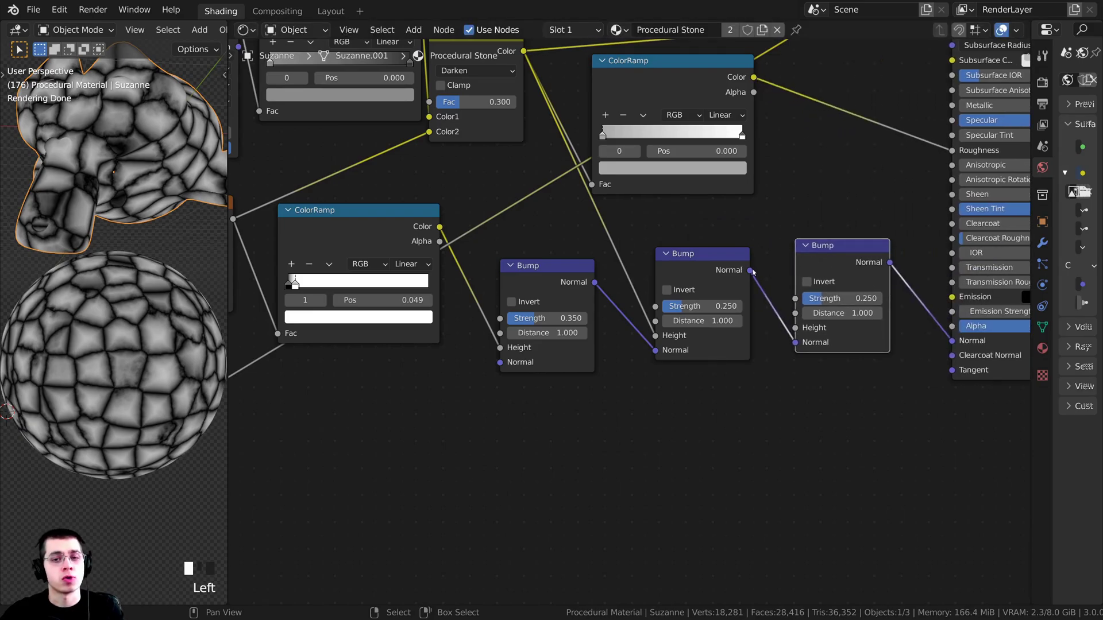
Step: Connect the Distance output of the lowest Voronoi Texture, with Scale 8, to the new Bump node's Height
click(799, 333)
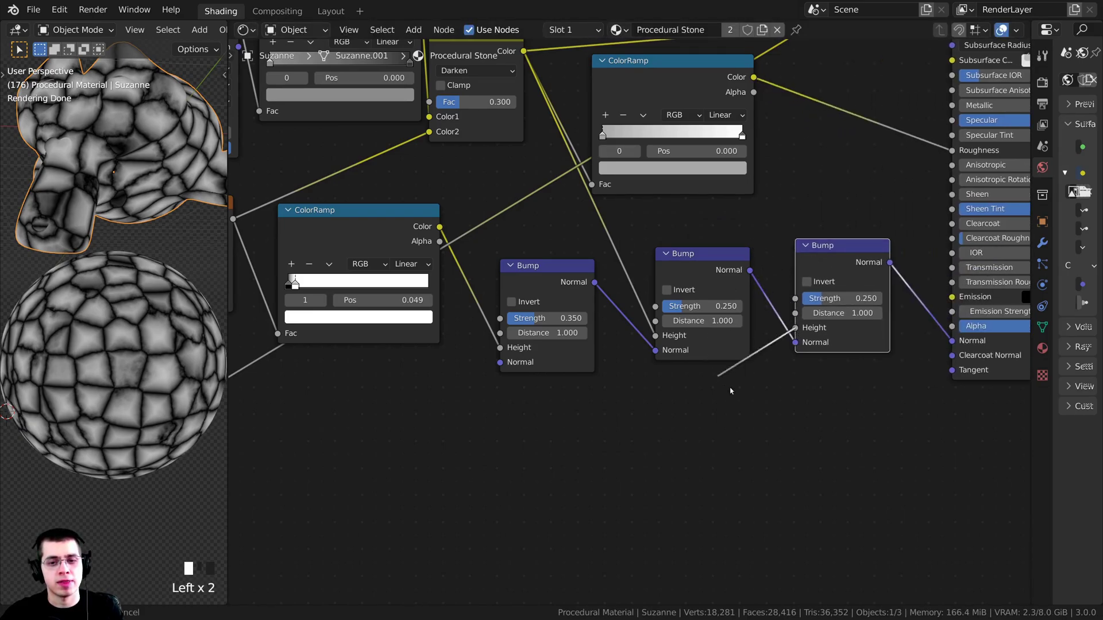
scroll(683, 323, down, 2)
scroll(541, 366, down, 3)
middle_drag(541, 366, 591, 324)
scroll(365, 324, up, 2)
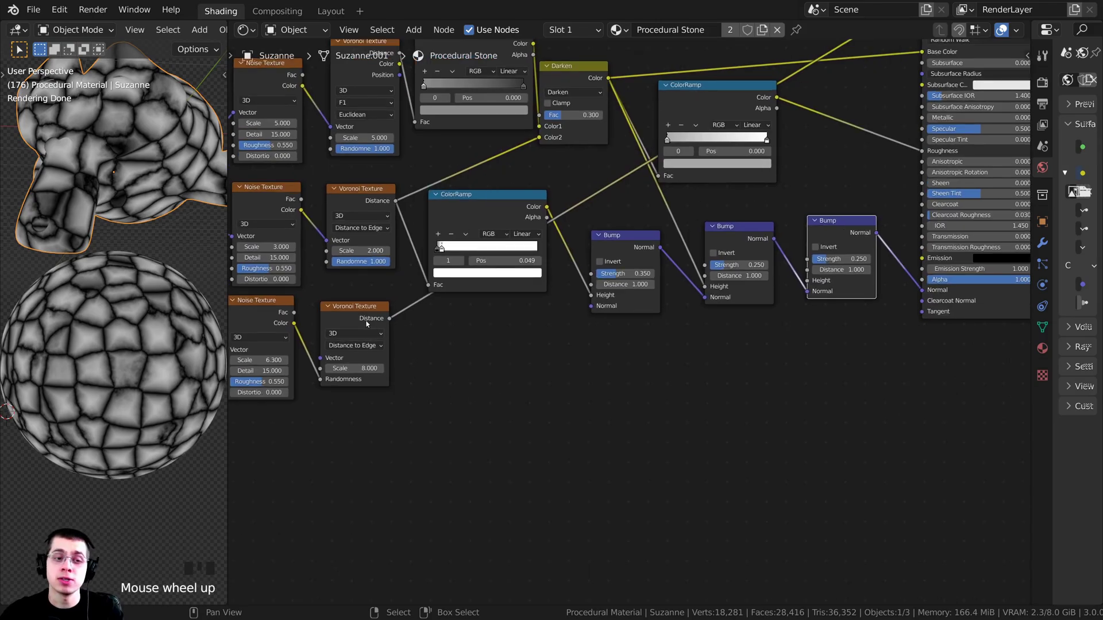
middle_drag(364, 321, 361, 318)
drag(368, 318, 822, 278)
Step: Route the Principled BSDF back to the Material Output and inspect the shaded stone relief on the sphere
middle_drag(833, 219, 636, 374)
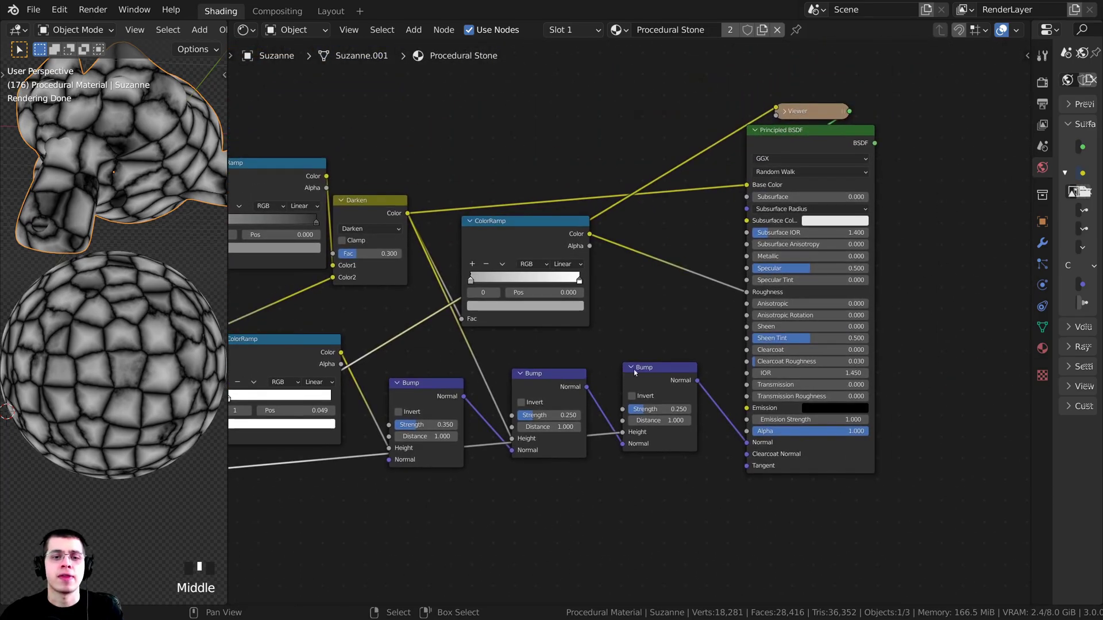
ctrl+shift+click(791, 141)
drag(791, 141, 933, 167)
middle_drag(69, 276, 123, 290)
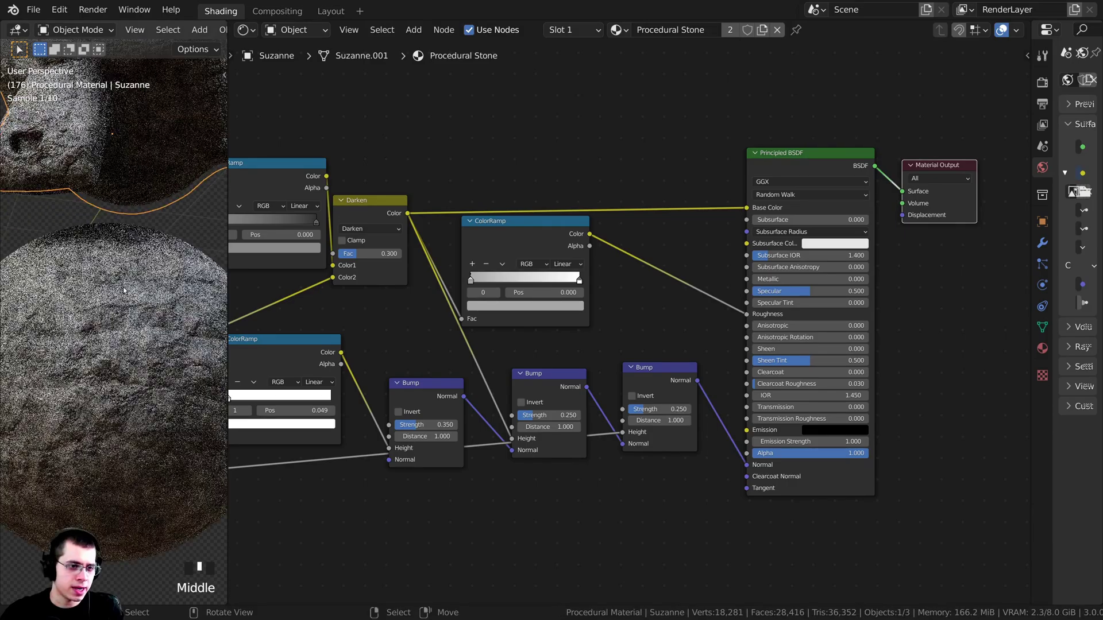
scroll(124, 290, up, 1)
scroll(643, 402, up, 4)
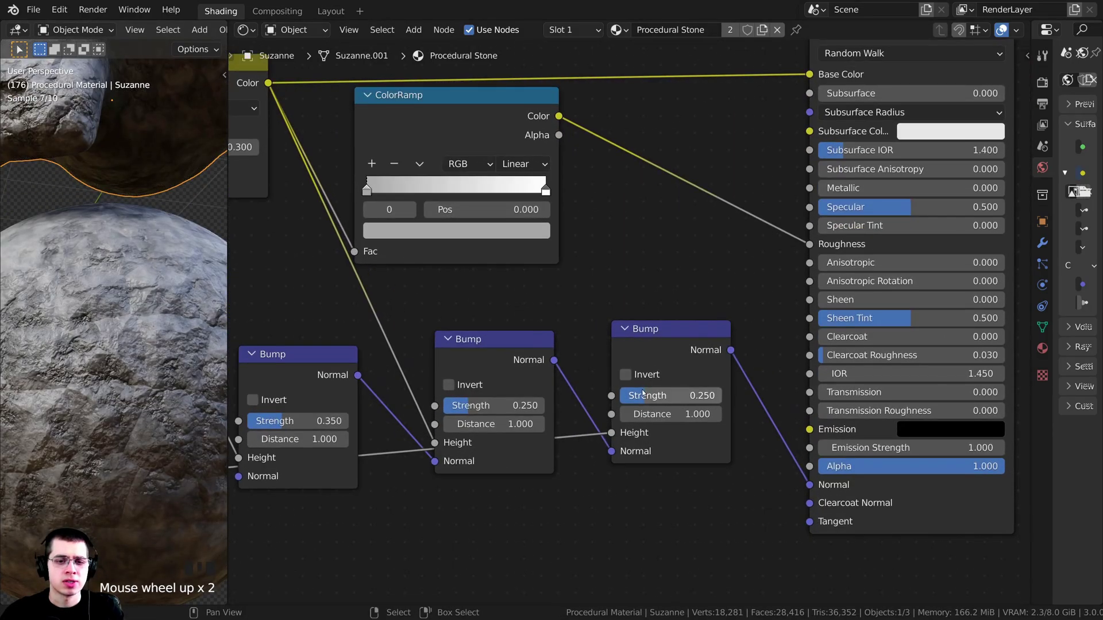
Step: Move the last Bump node slightly lower, set its Strength to 0.2, and check the relief on the sphere
drag(664, 396, 681, 425)
click(680, 425)
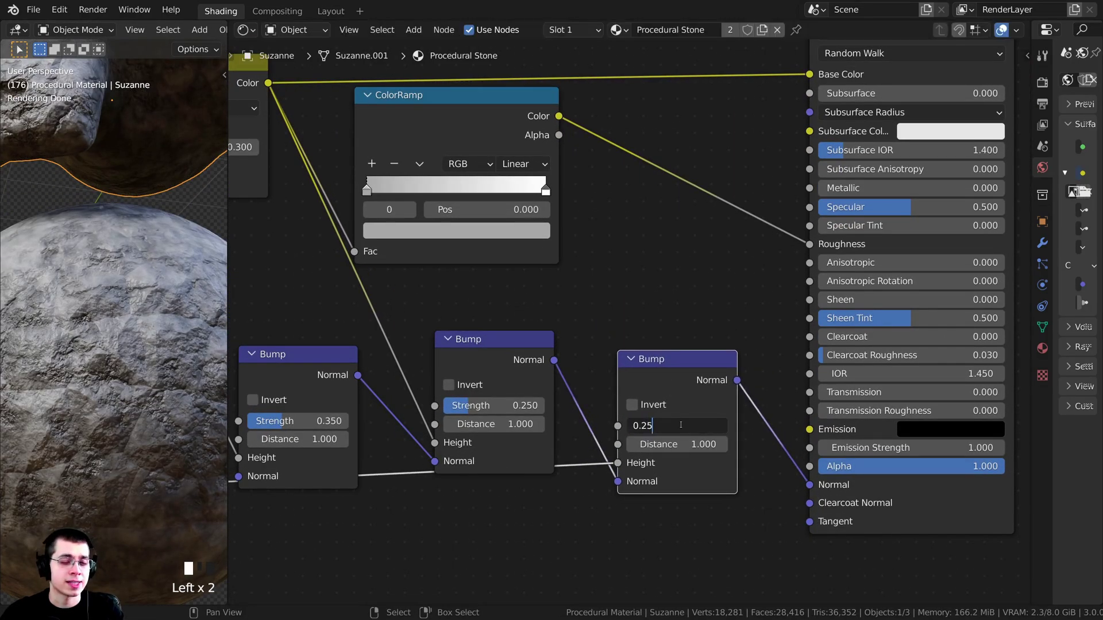
key(BackSpace)
key(Return)
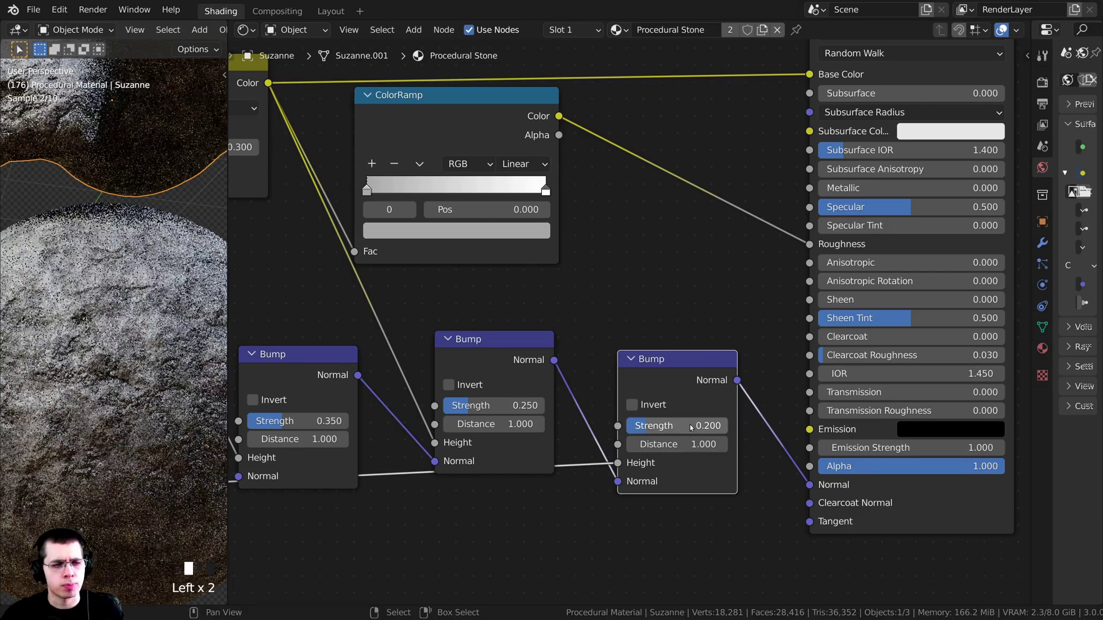
scroll(86, 259, down, 3)
middle_drag(81, 258, 104, 247)
scroll(78, 260, up, 1)
scroll(81, 218, up, 3)
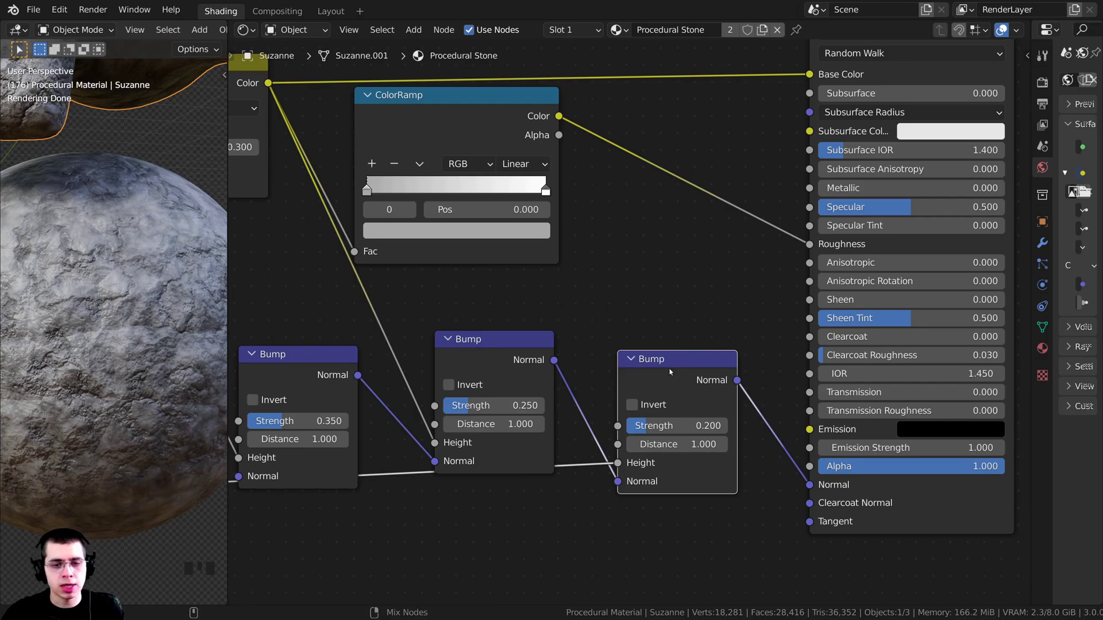
Step: Preview the last Bump node's Normal output and examine the combined relief up close on the sphere
ctrl+shift+click(670, 384)
middle_drag(57, 310, 69, 320)
scroll(106, 358, up, 2)
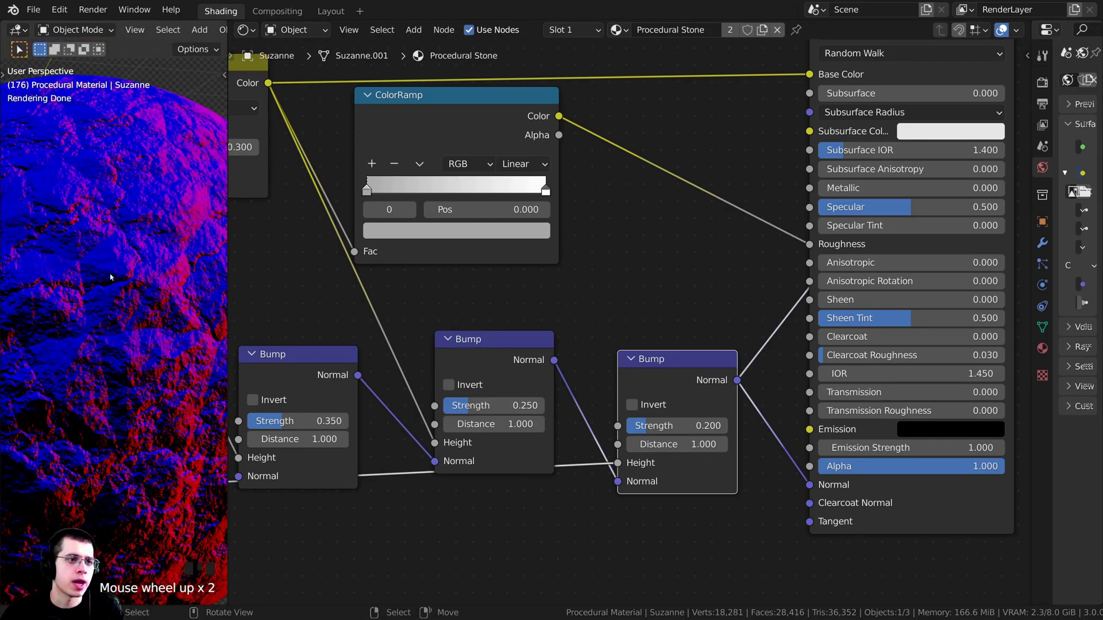
middle_drag(110, 277, 115, 270)
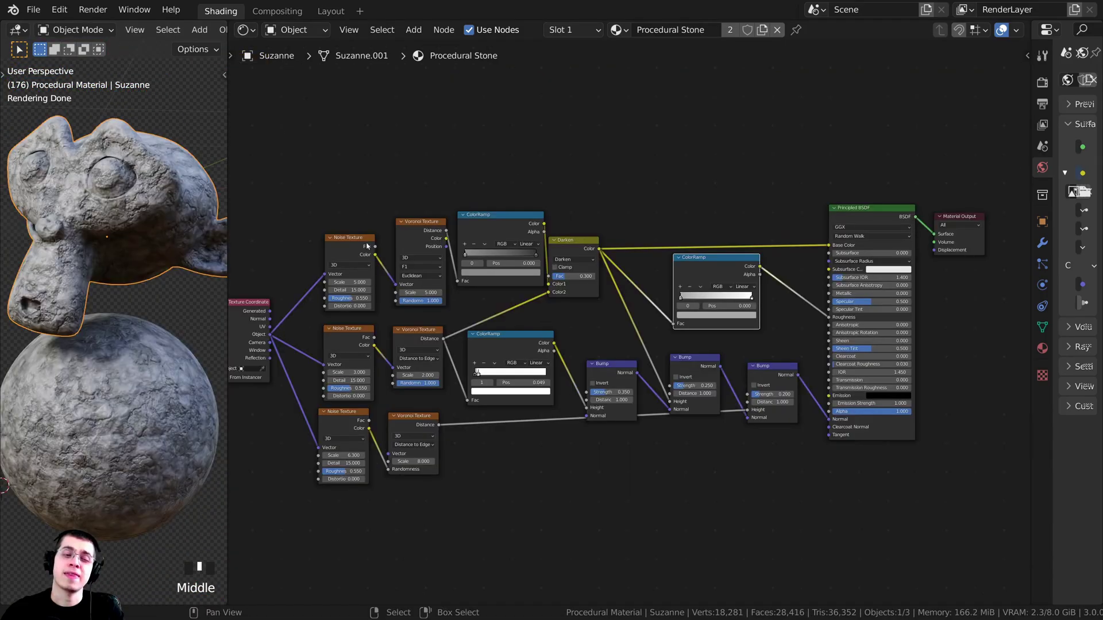
Step: Save the blend file and show the render result of the stone monkey head and sphere
middle_drag(445, 182, 459, 180)
scroll(452, 183, up, 1)
key(ctrl+s)
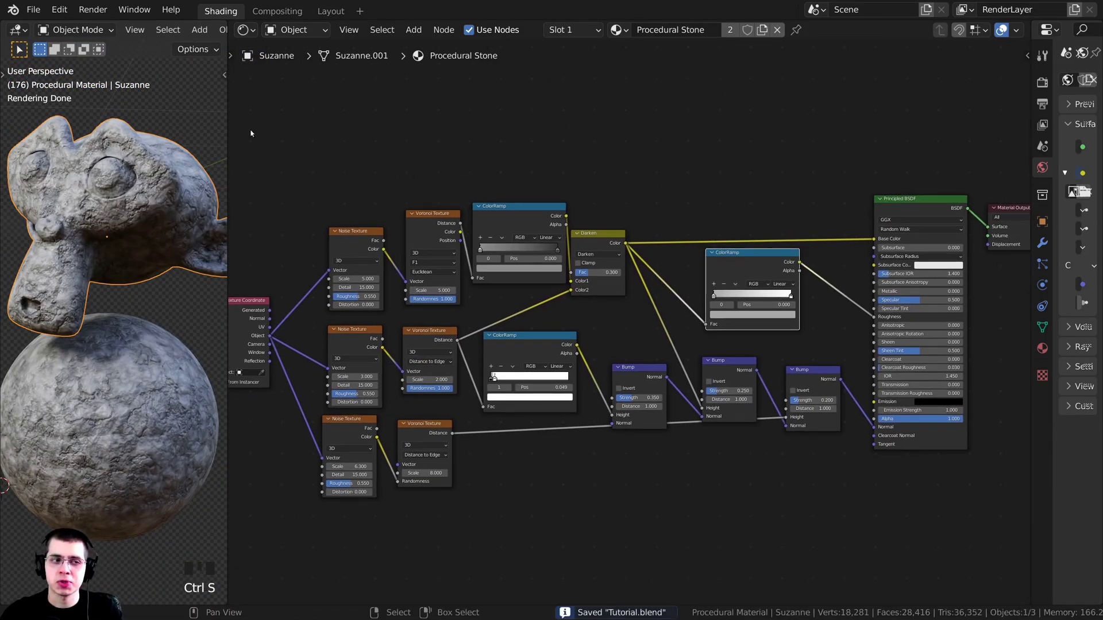
middle_drag(586, 244, 584, 243)
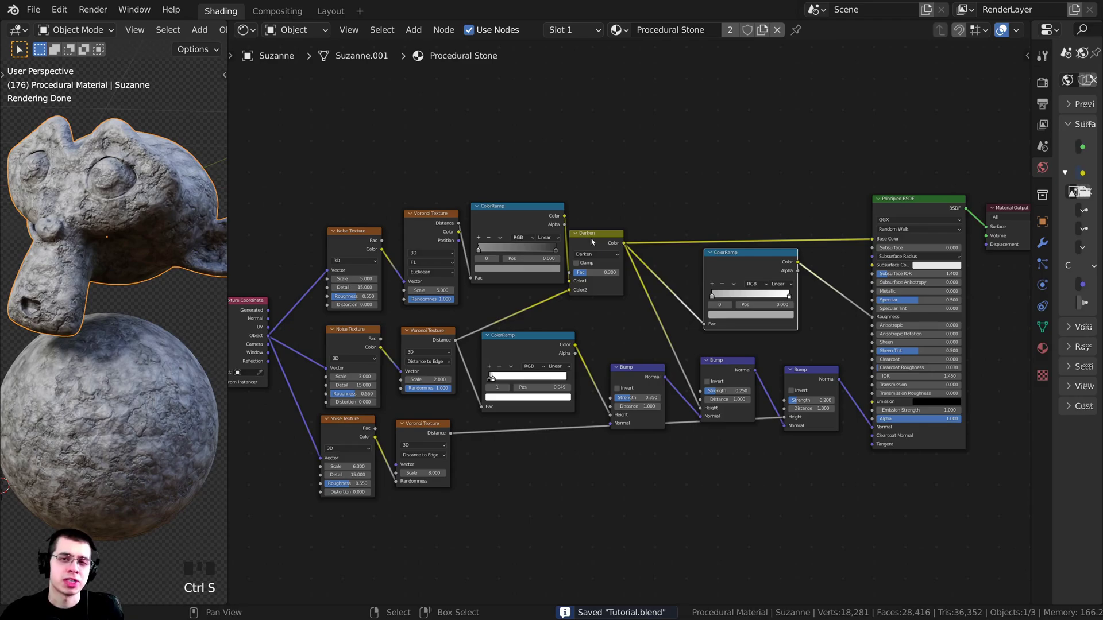
key(F11)
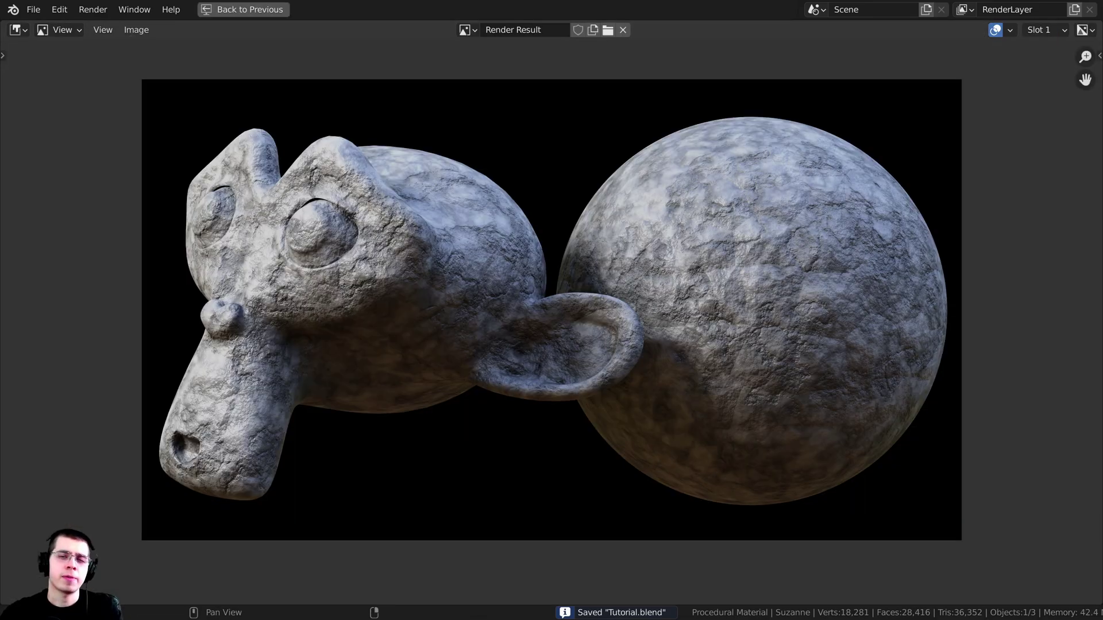